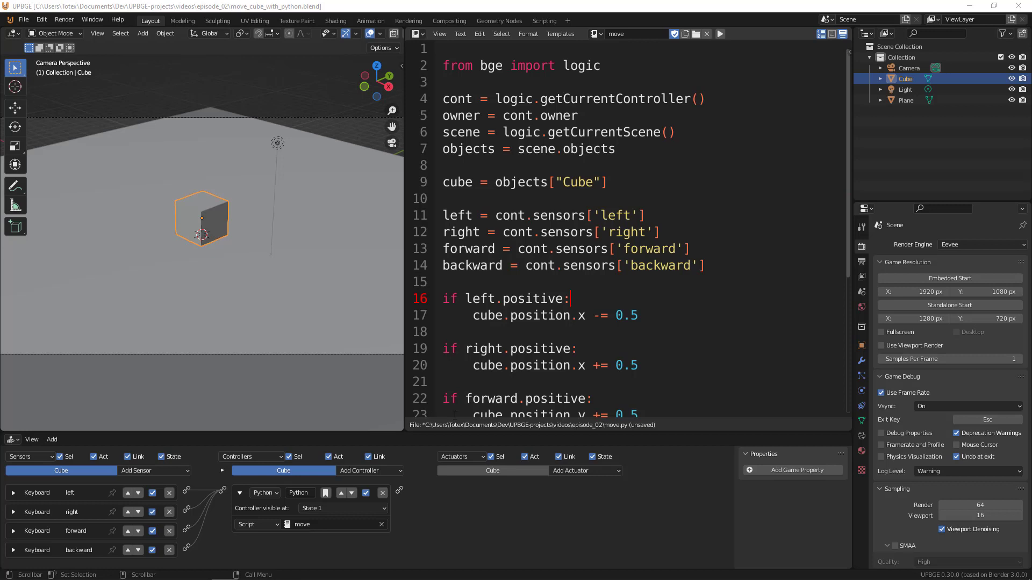
- Highlight the movement script from the cube variable on line 9 through the backward condition on line 26
{"action": "scroll", "coordinate": [632, 338], "scroll_direction": "down", "scroll_amount": 2}
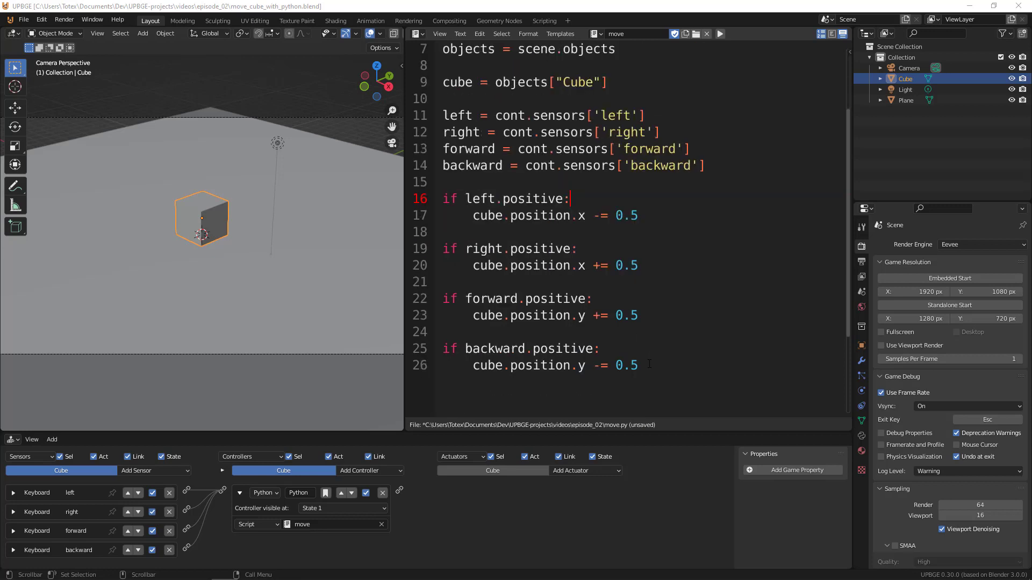
{"action": "left_click_drag", "start_coordinate": [649, 364], "coordinate": [438, 81]}
{"action": "scroll", "coordinate": [438, 81], "scroll_direction": "up", "scroll_amount": 1}
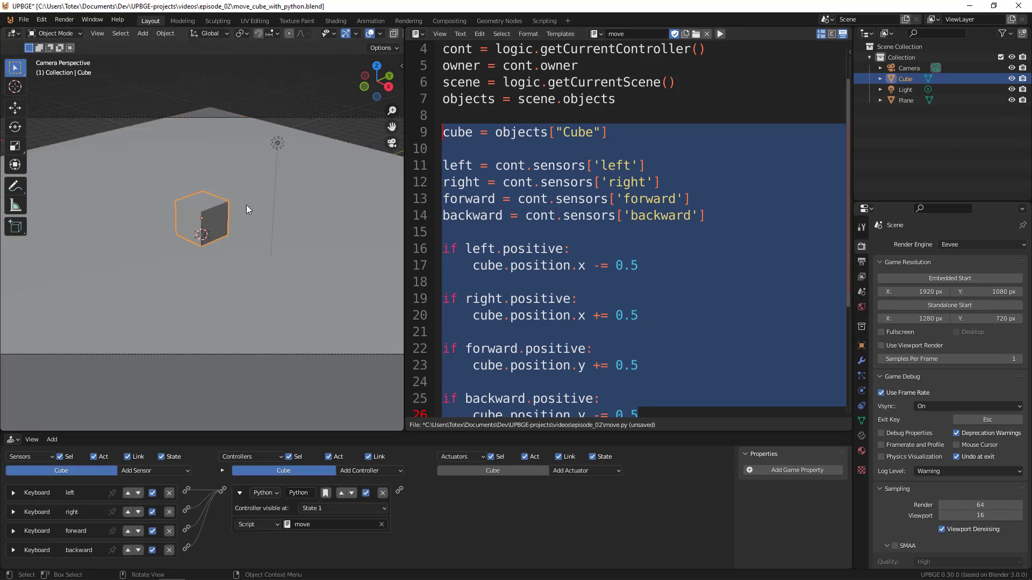
- Run the game, test moving the cube in all four directions with single arrow-key taps, and stop the game
{"action": "key", "text": "p"}
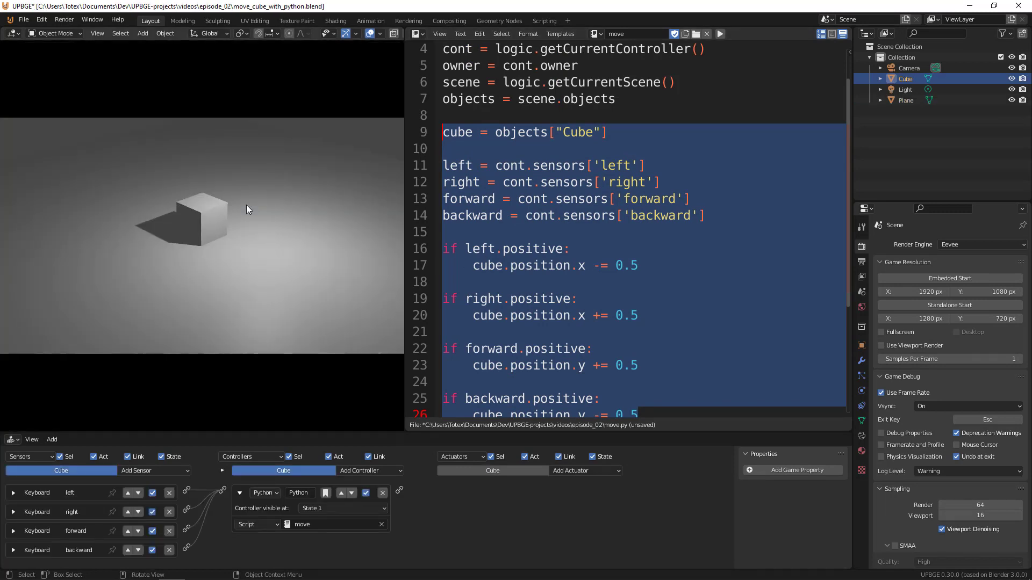
{"action": "key", "text": "Right"}
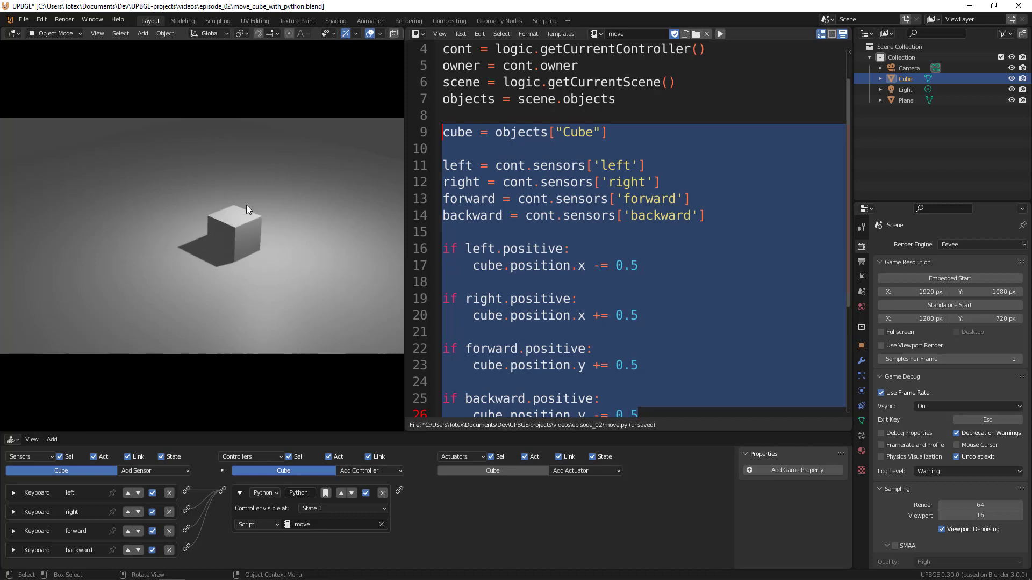
{"action": "key", "text": "Left"}
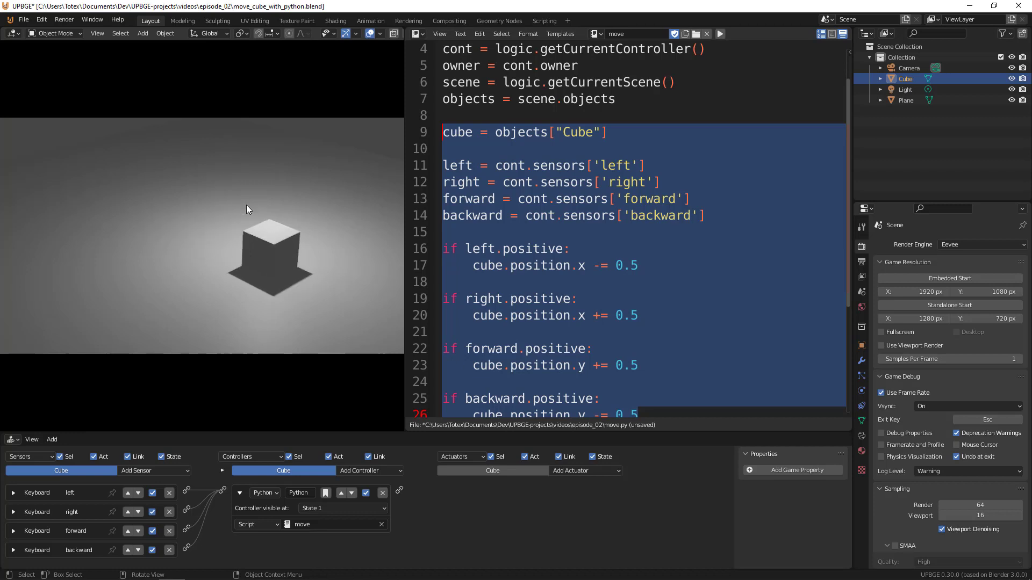
{"action": "key", "text": "Left"}
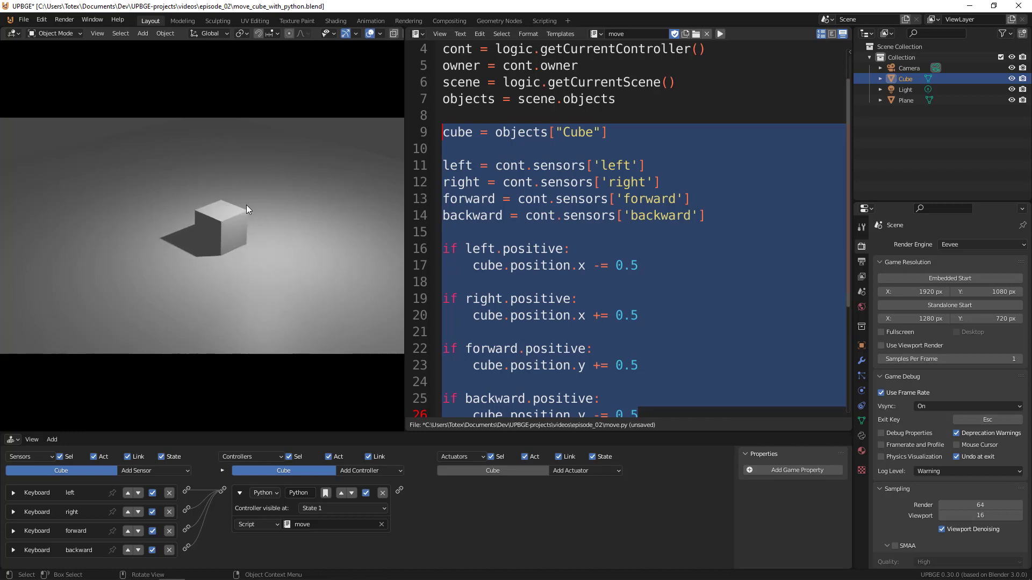
{"action": "key", "text": "Right"}
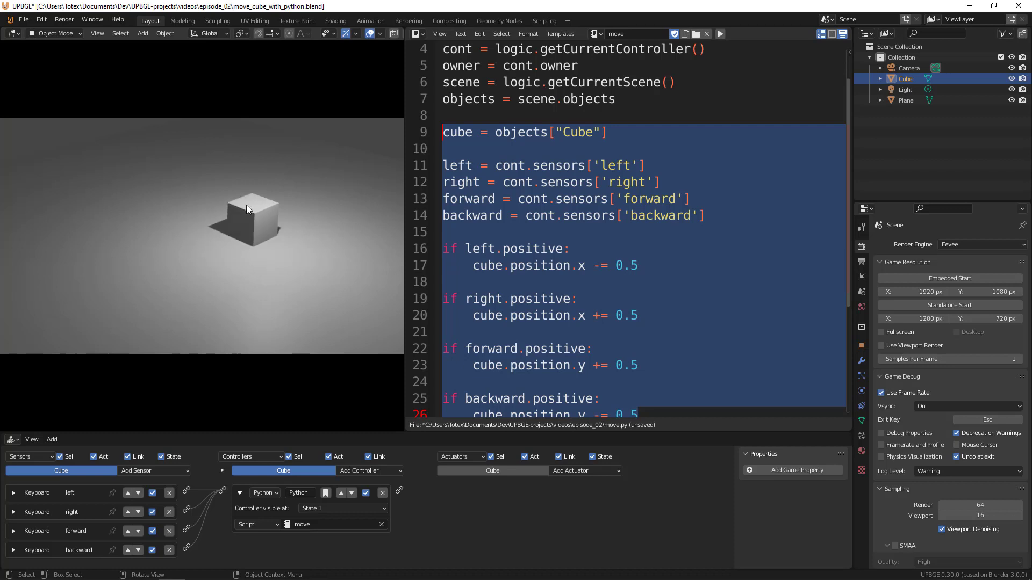
{"action": "key", "text": "Down"}
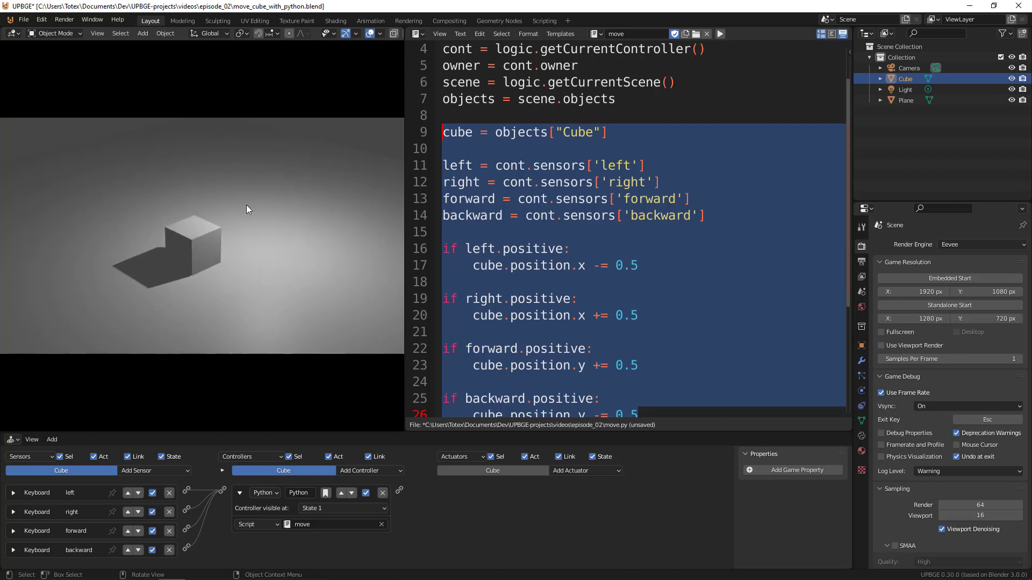
{"action": "key", "text": "Up"}
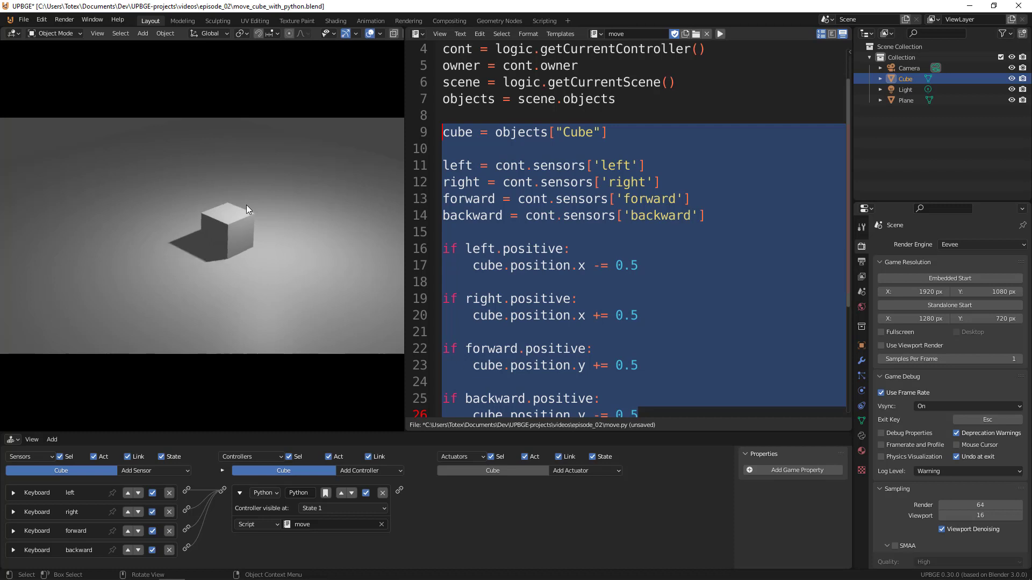
{"action": "key", "text": "Up"}
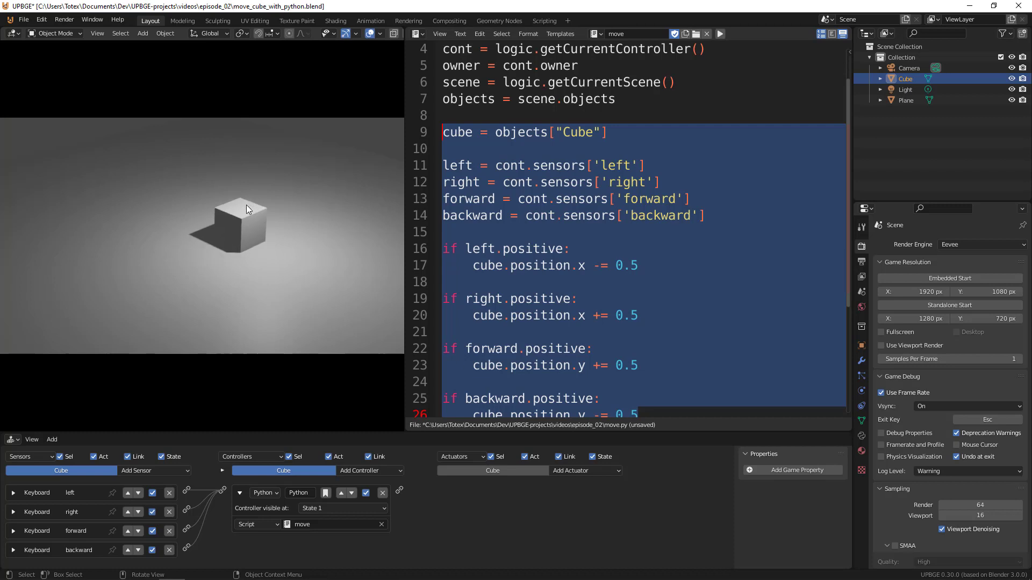
{"action": "key", "text": "Right"}
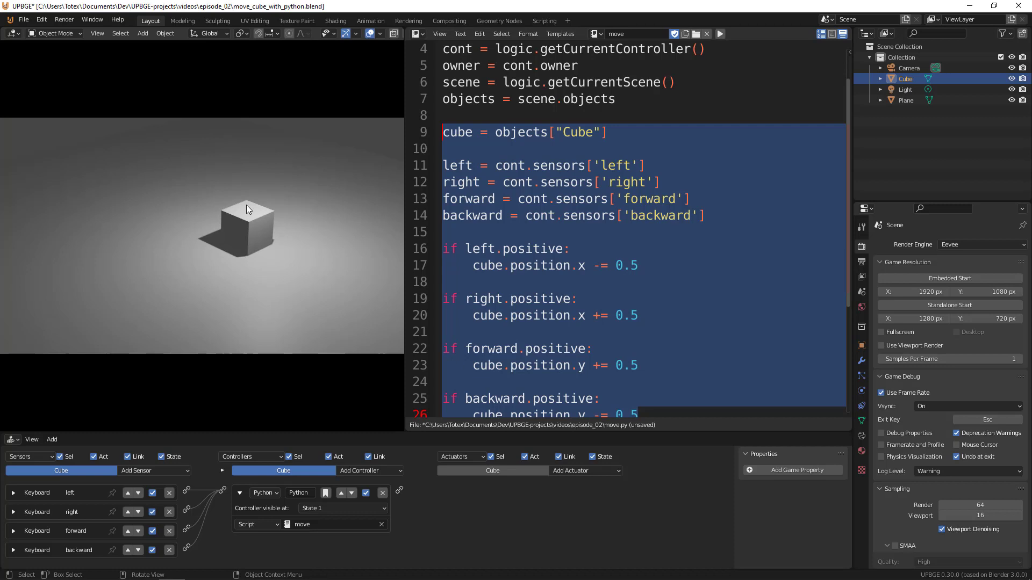
{"action": "key", "text": "Right"}
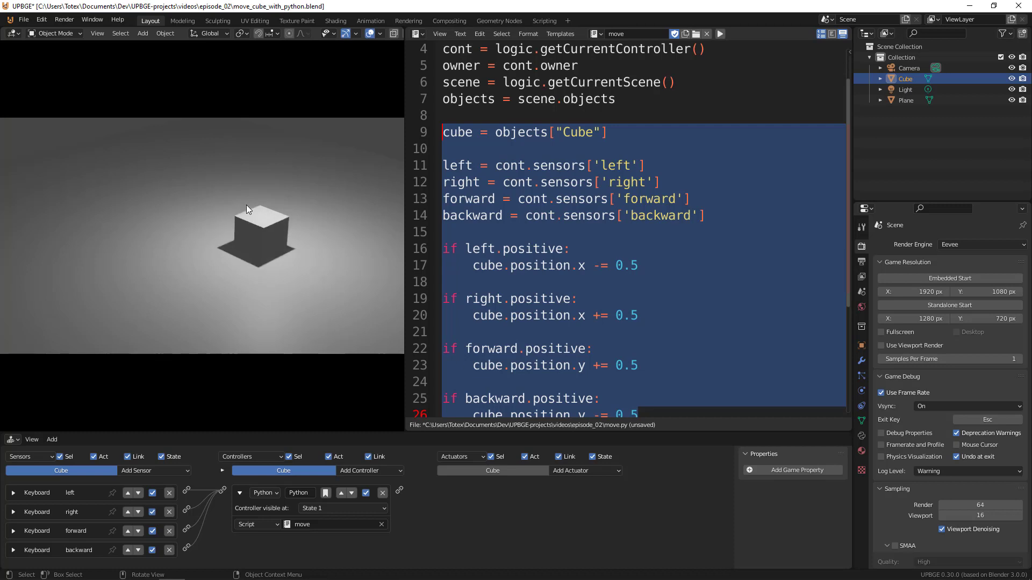
{"action": "key", "text": "Escape"}
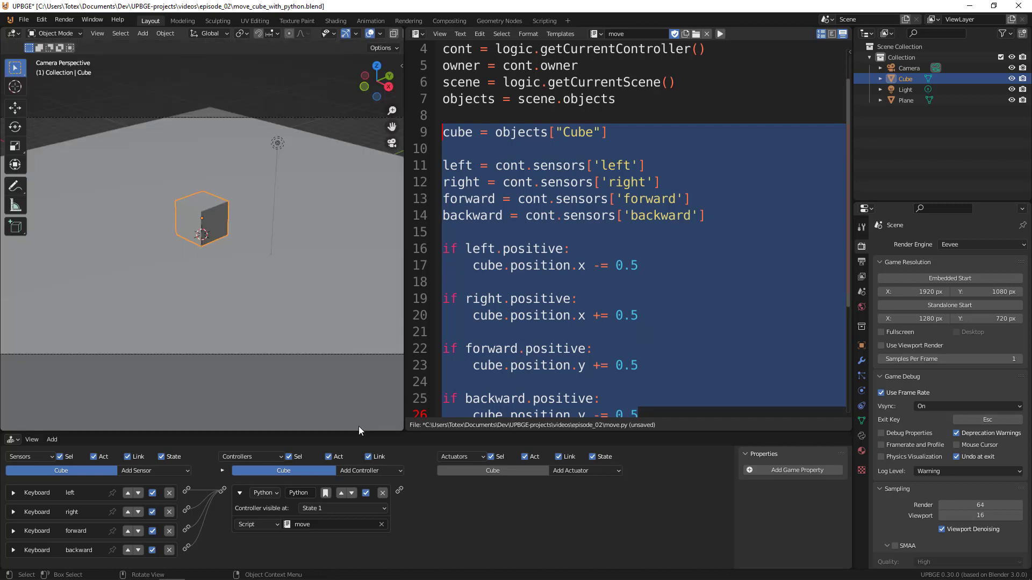
- Enlarge the logic editor and enable True Level pulse triggering on the cube's left keyboard sensor
{"action": "left_click_drag", "start_coordinate": [357, 431], "coordinate": [325, 313]}
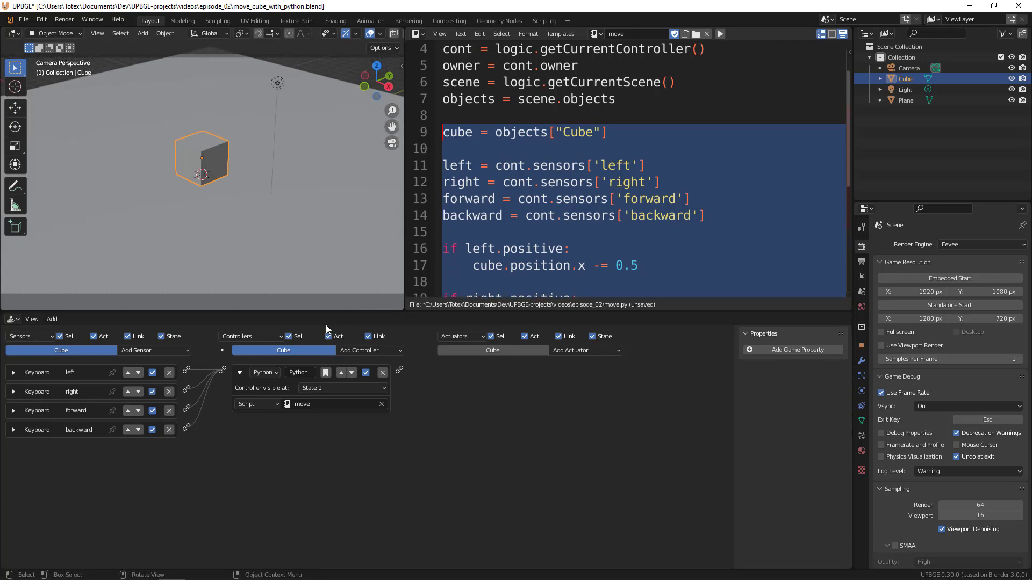
{"action": "left_click", "coordinate": [14, 372]}
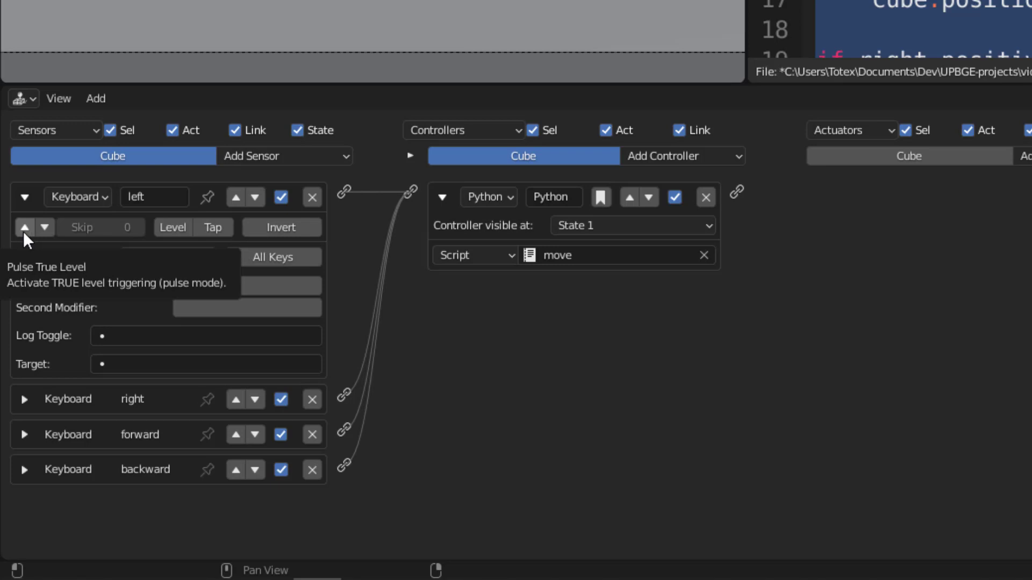
{"action": "left_click", "coordinate": [24, 228]}
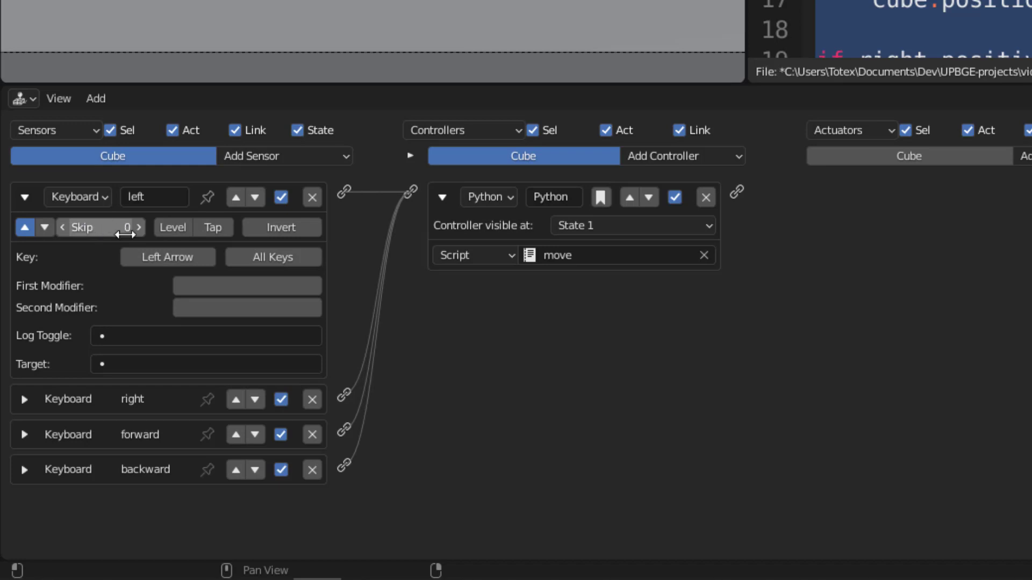
{"action": "left_click", "coordinate": [24, 199]}
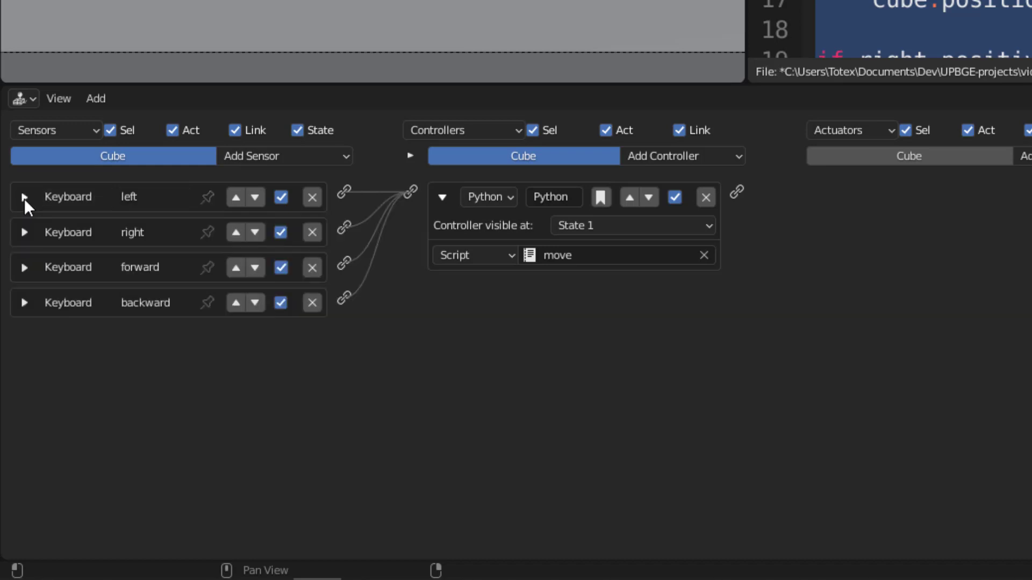
- Run the game to test continuous leftward movement of the cube, and stop the game
{"action": "key", "text": "p"}
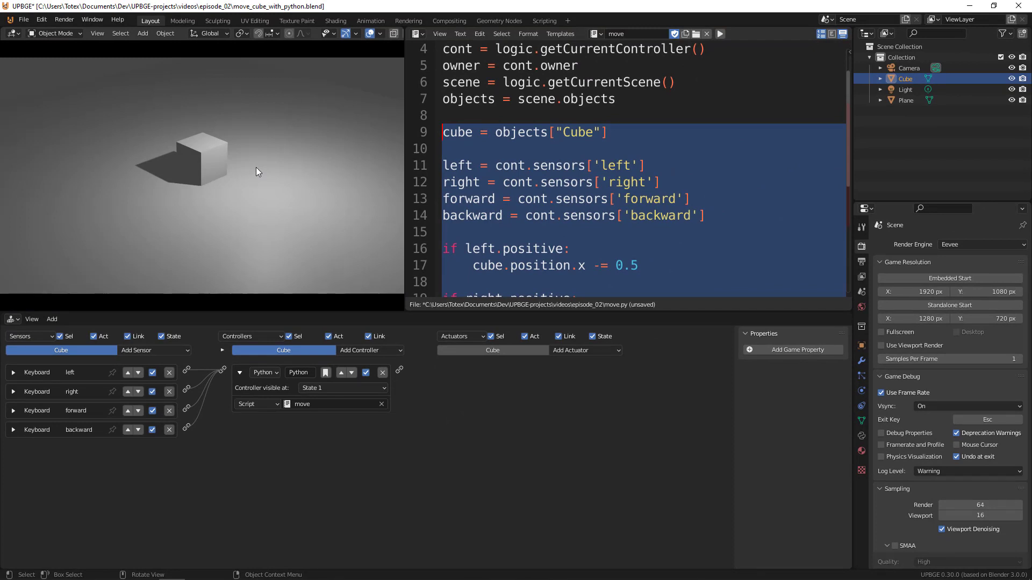
{"action": "key", "text": "Up"}
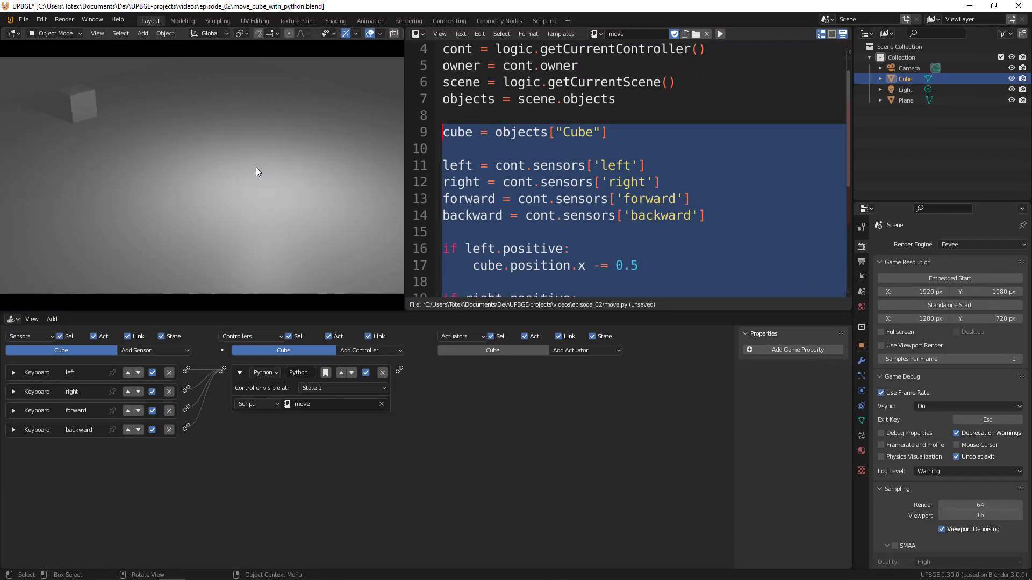
{"action": "key", "text": "Escape"}
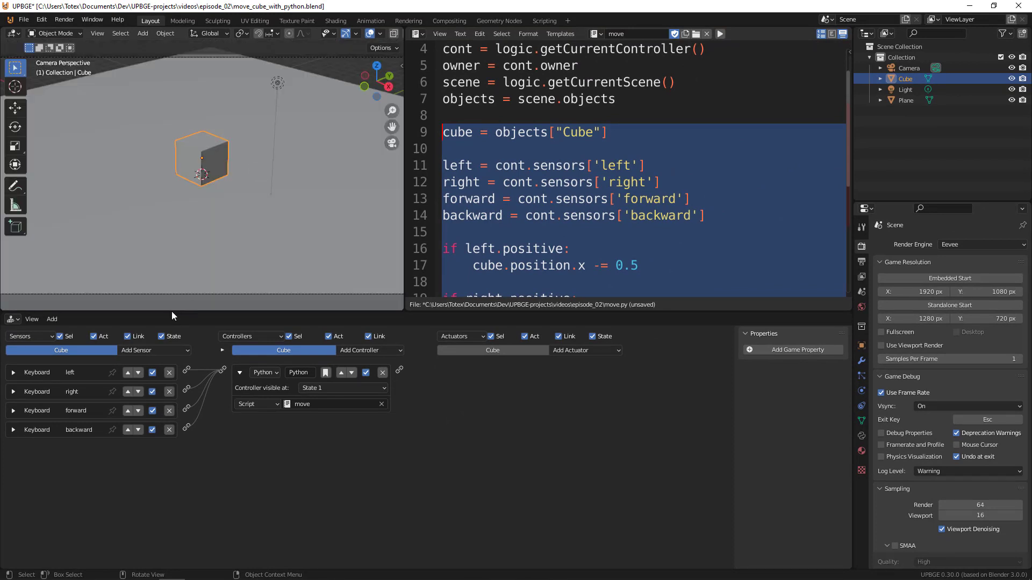
- Enable True Level pulse triggering on the cube's right, forward and backward keyboard sensors
{"action": "left_click", "coordinate": [13, 392]}
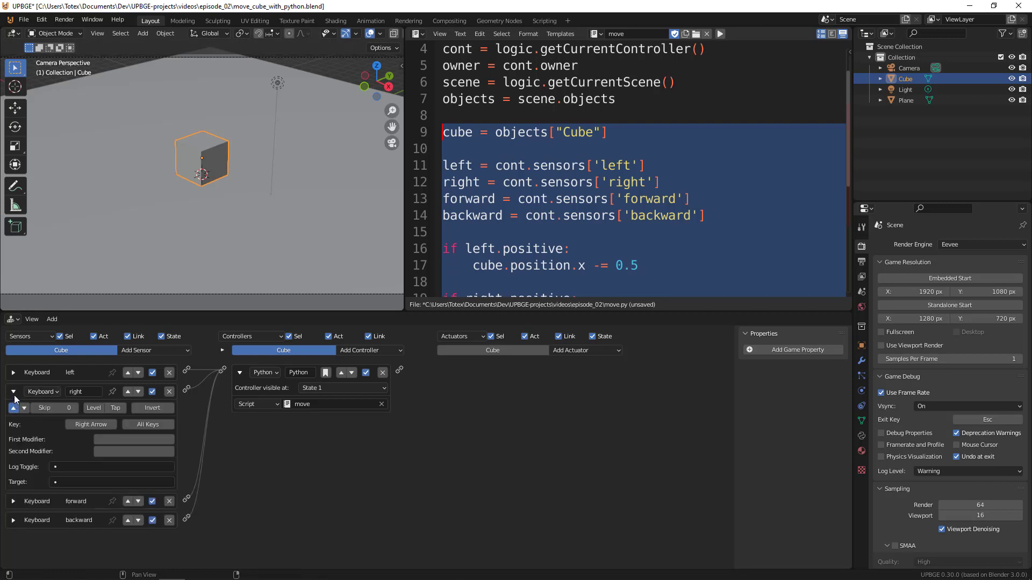
{"action": "left_click", "coordinate": [14, 393]}
{"action": "left_click", "coordinate": [13, 411]}
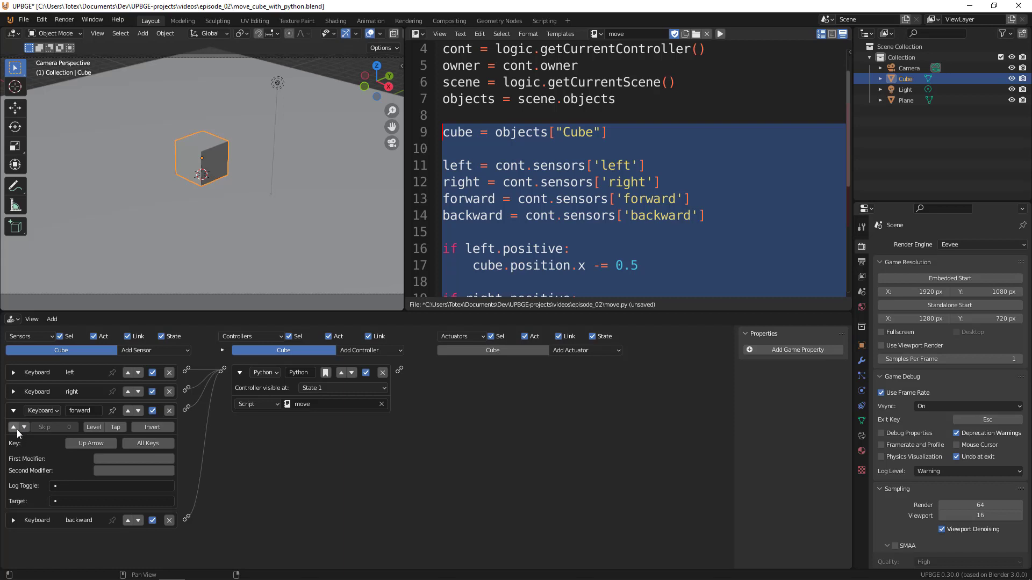
{"action": "left_click", "coordinate": [14, 428]}
{"action": "left_click", "coordinate": [14, 411]}
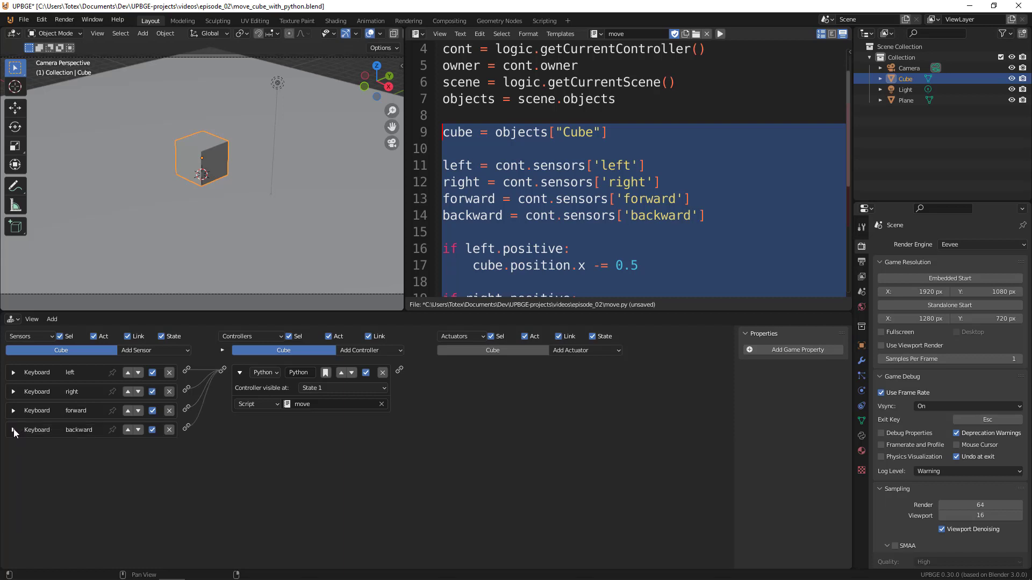
{"action": "left_click", "coordinate": [14, 429]}
{"action": "left_click", "coordinate": [13, 446]}
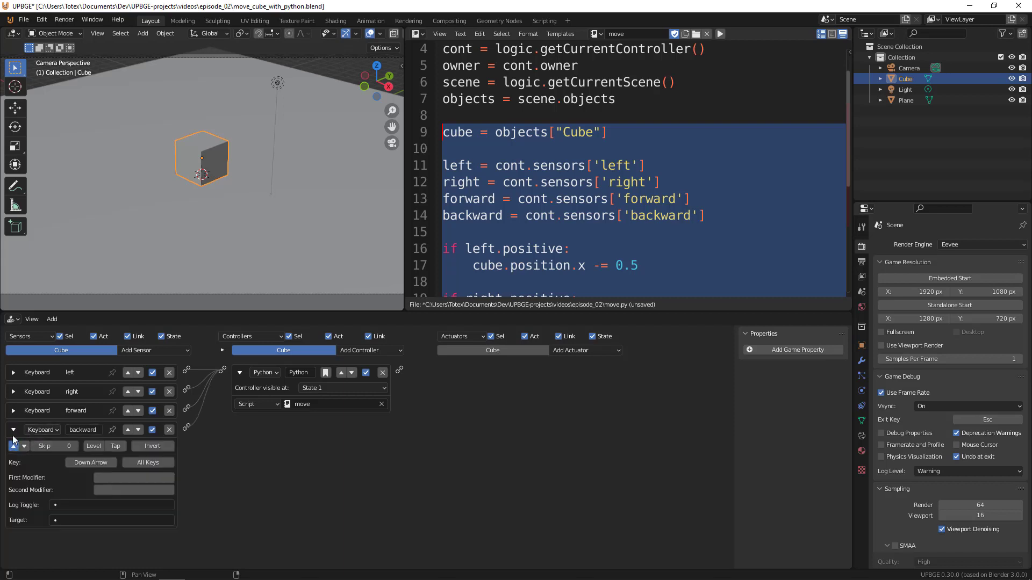
{"action": "left_click", "coordinate": [13, 430]}
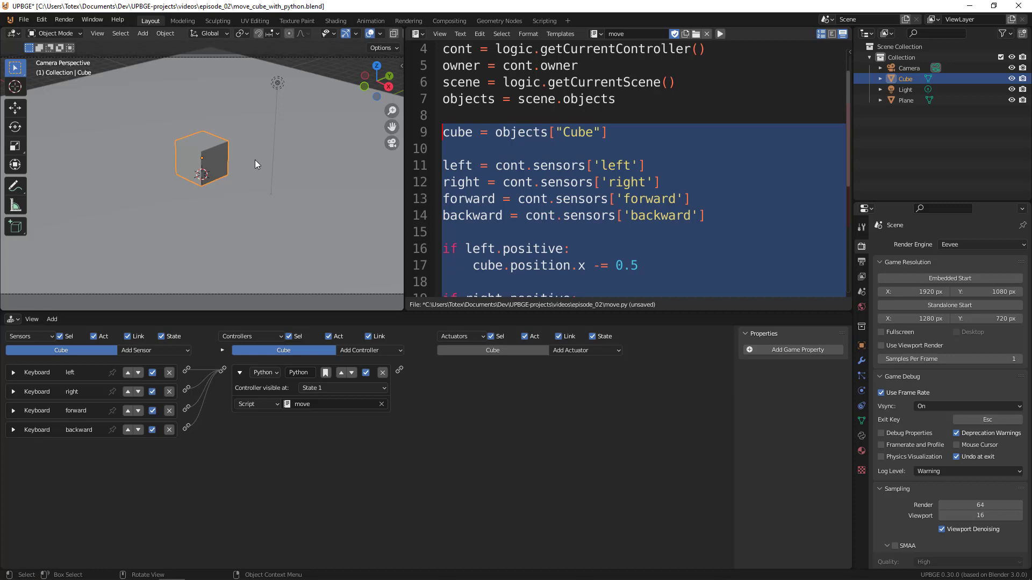
- Run the game and test the cube's continuous movement in all four directions with held arrow keys
{"action": "key", "text": "p"}
{"action": "key", "text": "Right"}
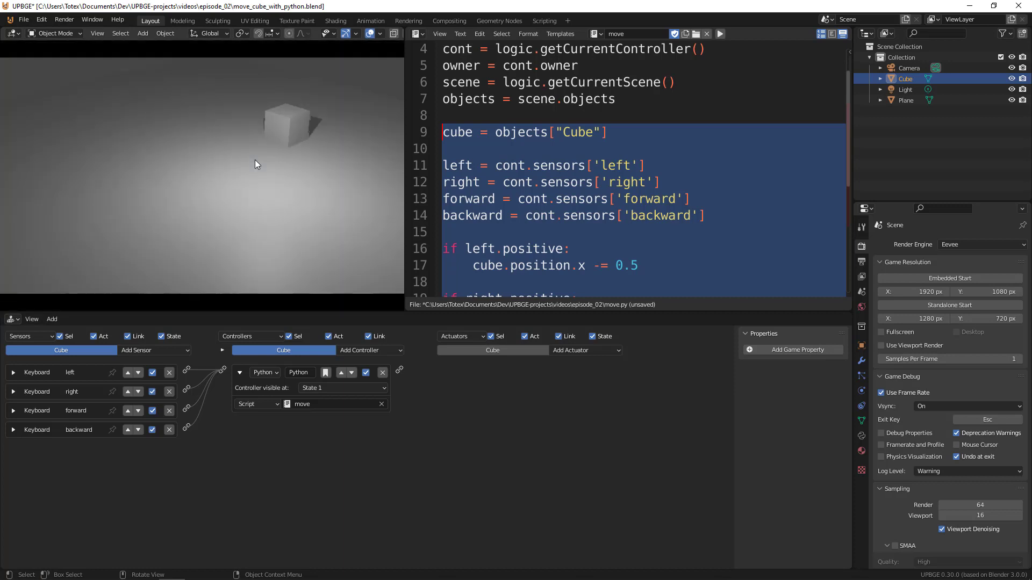
{"action": "key", "text": "Left"}
{"action": "key", "text": "Down"}
{"action": "key", "text": "Right"}
{"action": "key", "text": "Right"}
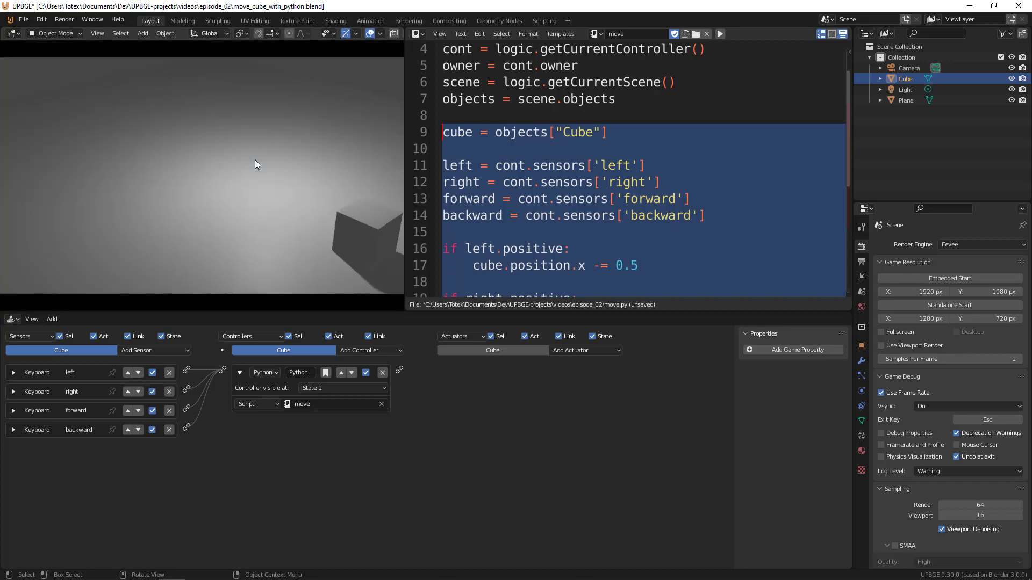
{"action": "key", "text": "Up"}
{"action": "key", "text": "Left"}
{"action": "key", "text": "Left"}
{"action": "key", "text": "Down"}
{"action": "key", "text": "Up"}
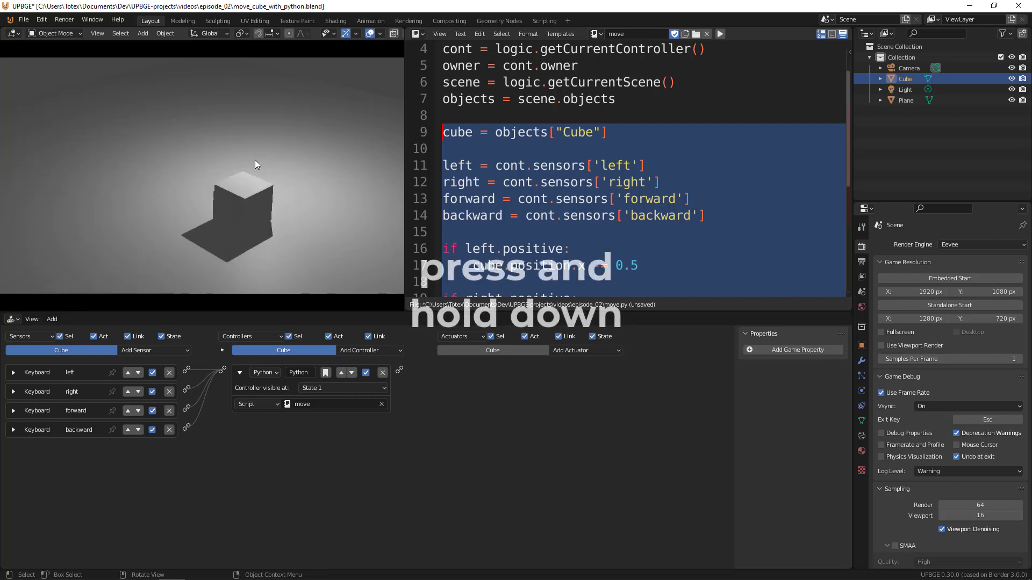
{"action": "key", "text": "Up"}
{"action": "key", "text": "Left"}
{"action": "key", "text": "Left"}
{"action": "key", "text": "Down"}
{"action": "key", "text": "Down"}
{"action": "key", "text": "Down"}
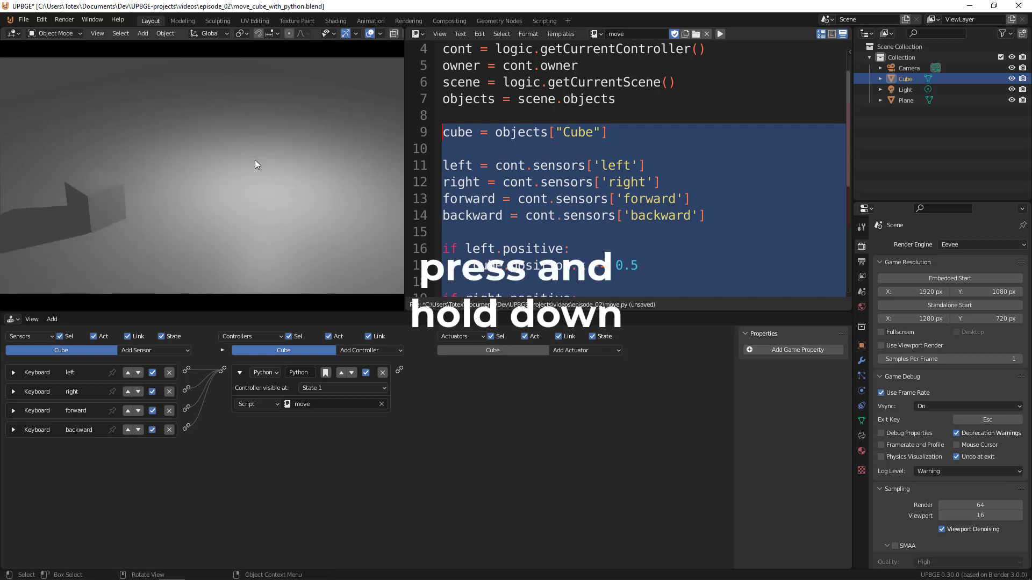
{"action": "key", "text": "Right"}
{"action": "key", "text": "Up"}
{"action": "key", "text": "Left"}
{"action": "key", "text": "Left"}
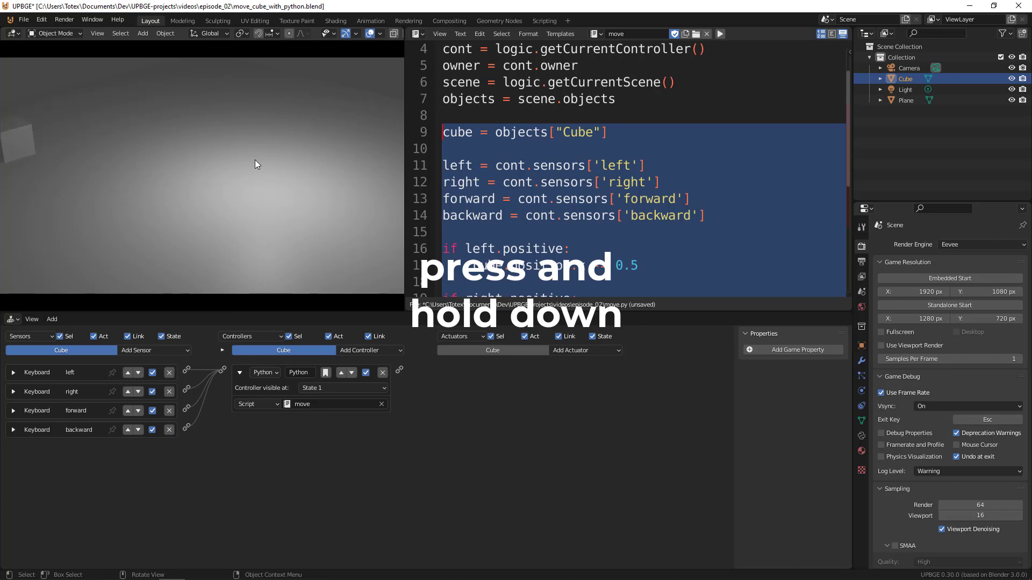
{"action": "key", "text": "Down"}
{"action": "key", "text": "Right"}
{"action": "key", "text": "Up"}
{"action": "key", "text": "Left"}
{"action": "key", "text": "Left"}
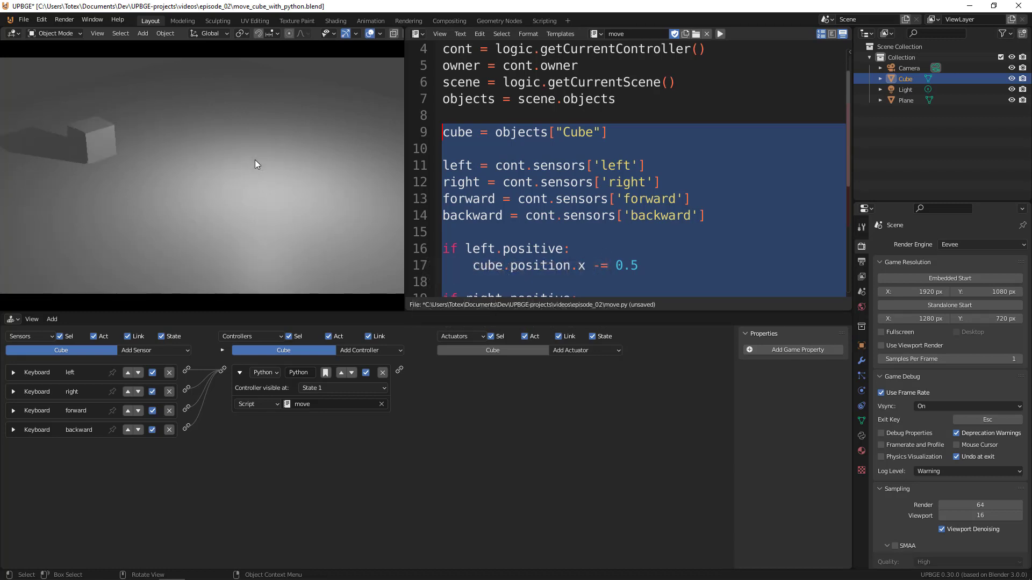
{"action": "key", "text": "Down"}
{"action": "key", "text": "Right"}
{"action": "key", "text": "Up"}
{"action": "key", "text": "Left"}
{"action": "key", "text": "Left"}
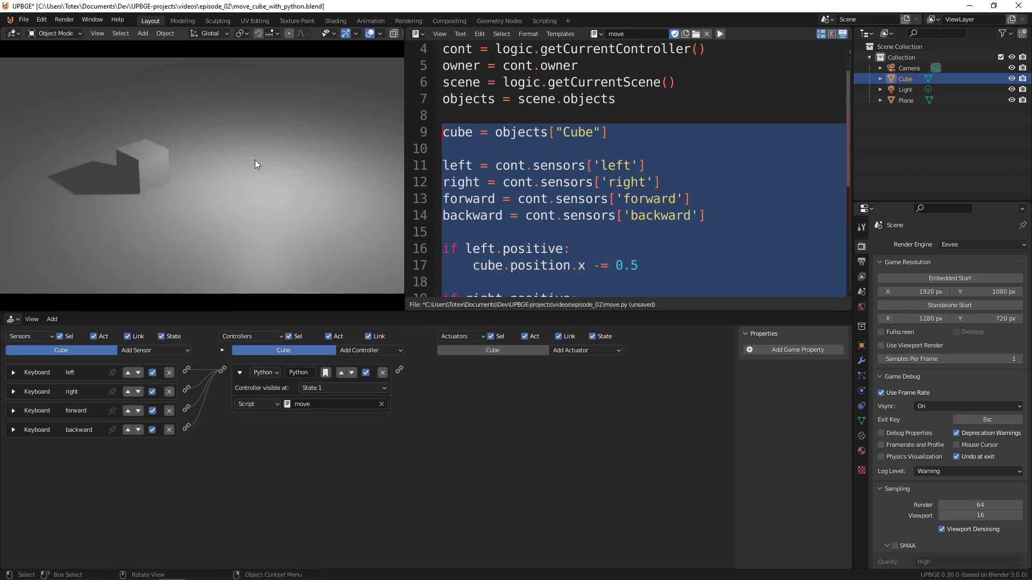
{"action": "key", "text": "Right"}
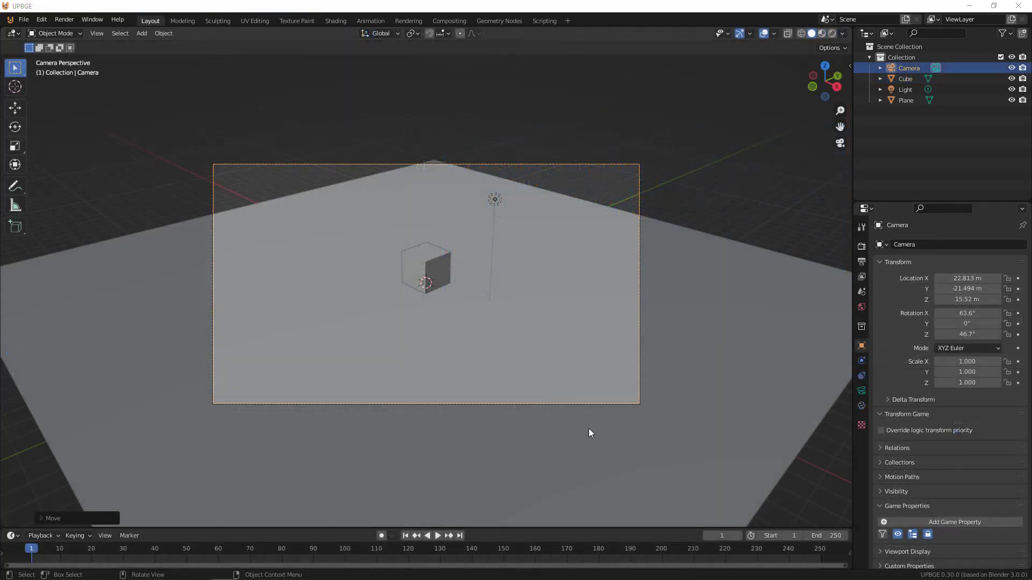
- Select the ground plane and switch the selection to the cube at the centre of the scene
{"action": "left_click", "coordinate": [742, 298]}
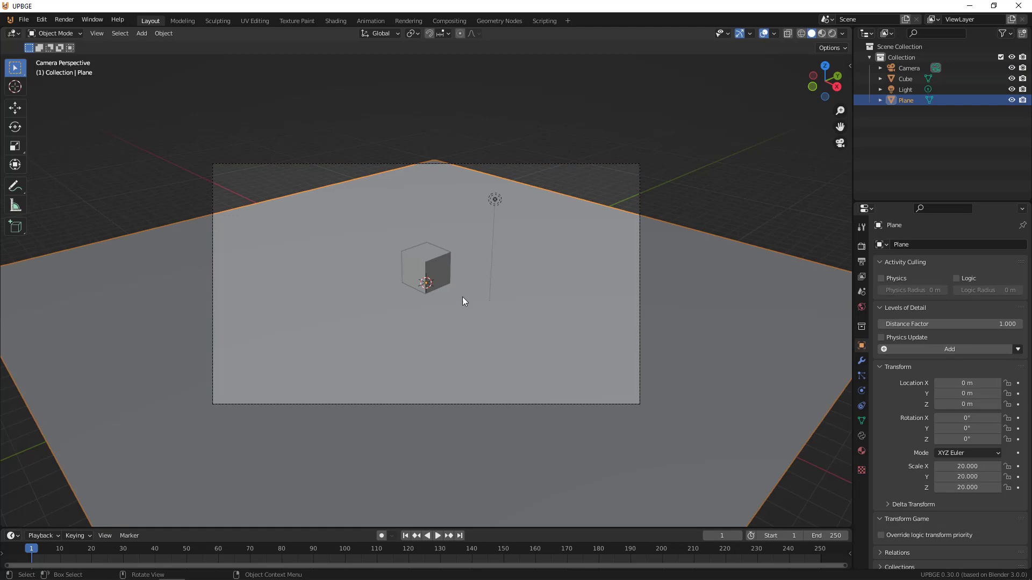
{"action": "left_click", "coordinate": [438, 268]}
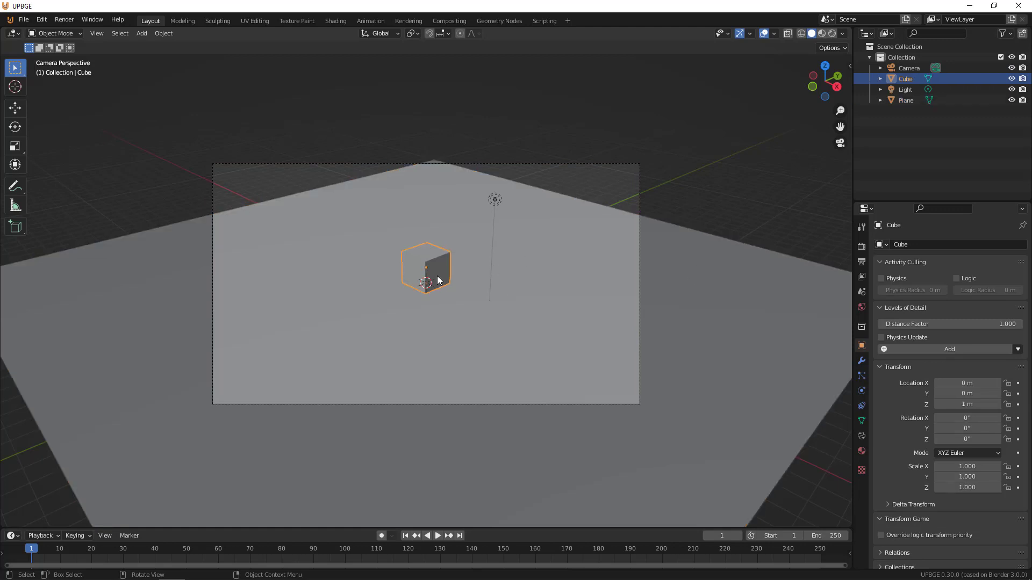
- Select the camera in the viewport and enlarge the timeline area below the 3D view
{"action": "left_click", "coordinate": [421, 164]}
{"action": "scroll", "coordinate": [383, 220], "scroll_direction": "up", "scroll_amount": 1}
{"action": "scroll", "coordinate": [329, 208], "scroll_direction": "up", "scroll_amount": 1}
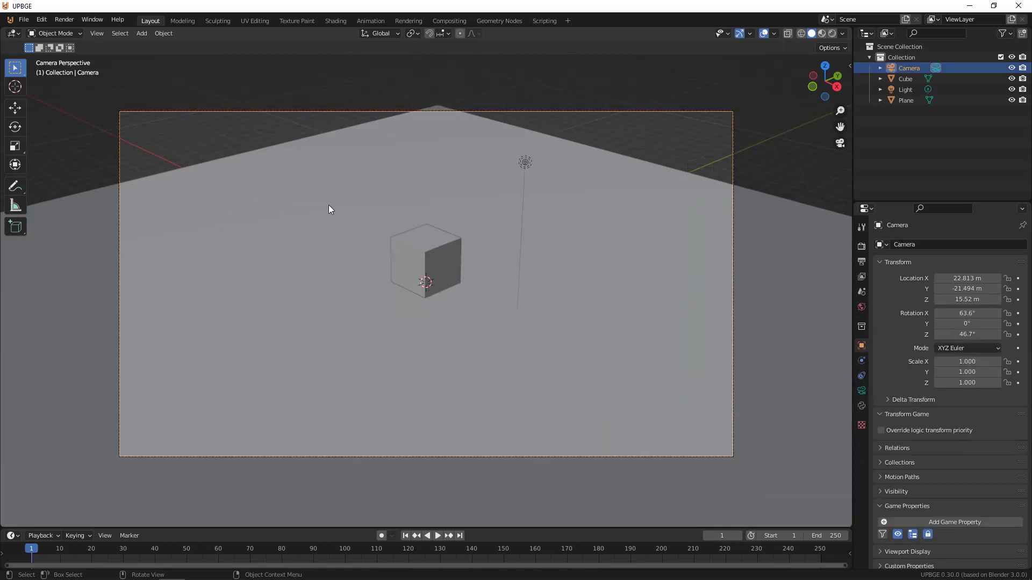
{"action": "scroll", "coordinate": [329, 209], "scroll_direction": "down", "scroll_amount": 1}
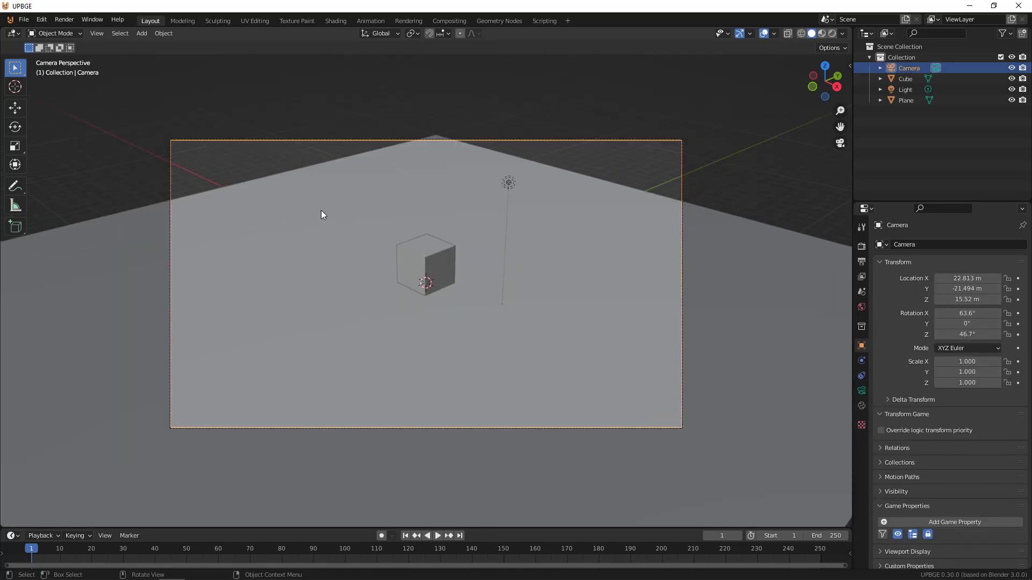
{"action": "left_click_drag", "start_coordinate": [519, 528], "coordinate": [519, 387]}
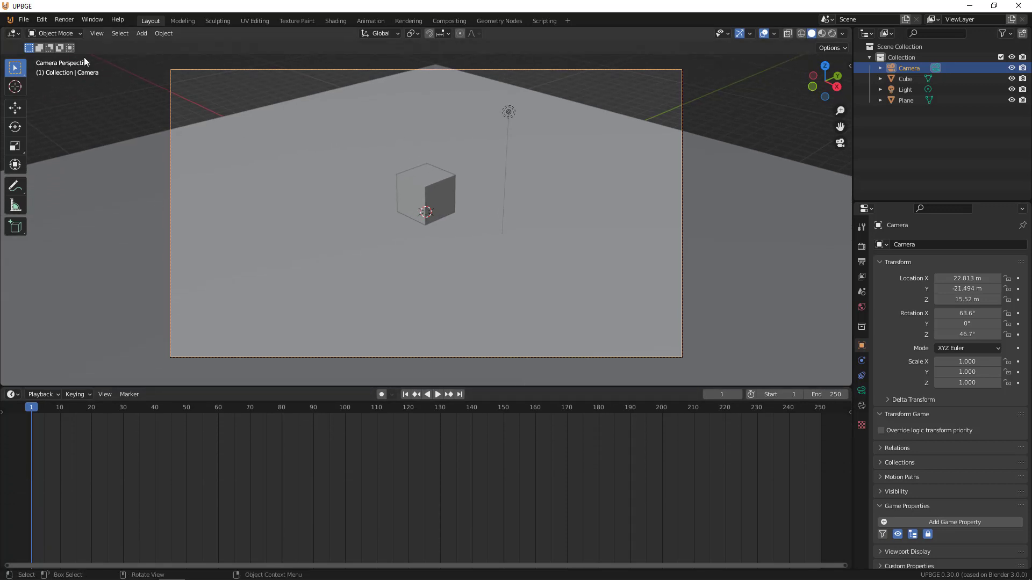
- Open the add-on preferences in an enlarged window and filter the list to the Game Engine category
{"action": "left_click", "coordinate": [43, 21]}
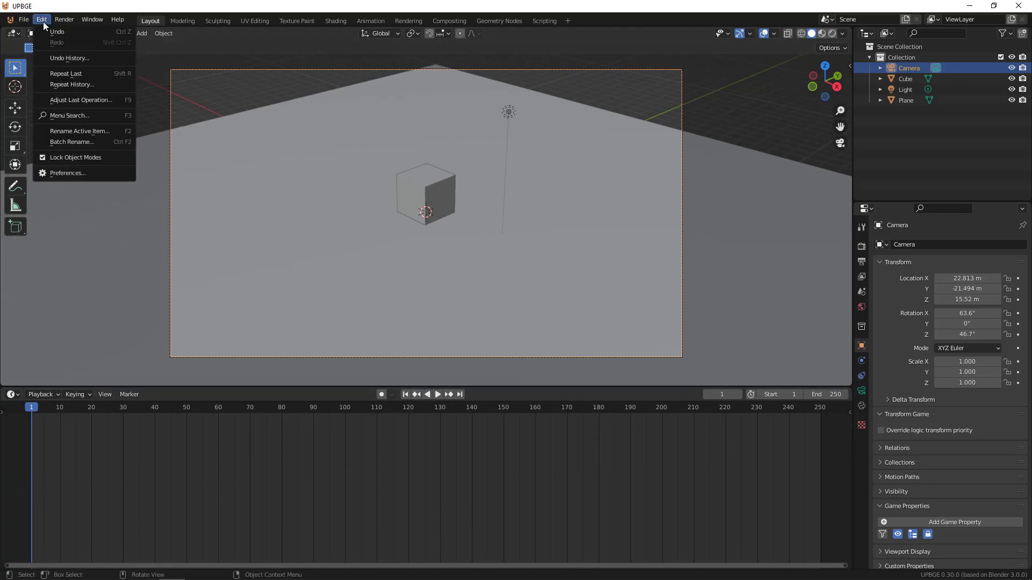
{"action": "left_click", "coordinate": [70, 173]}
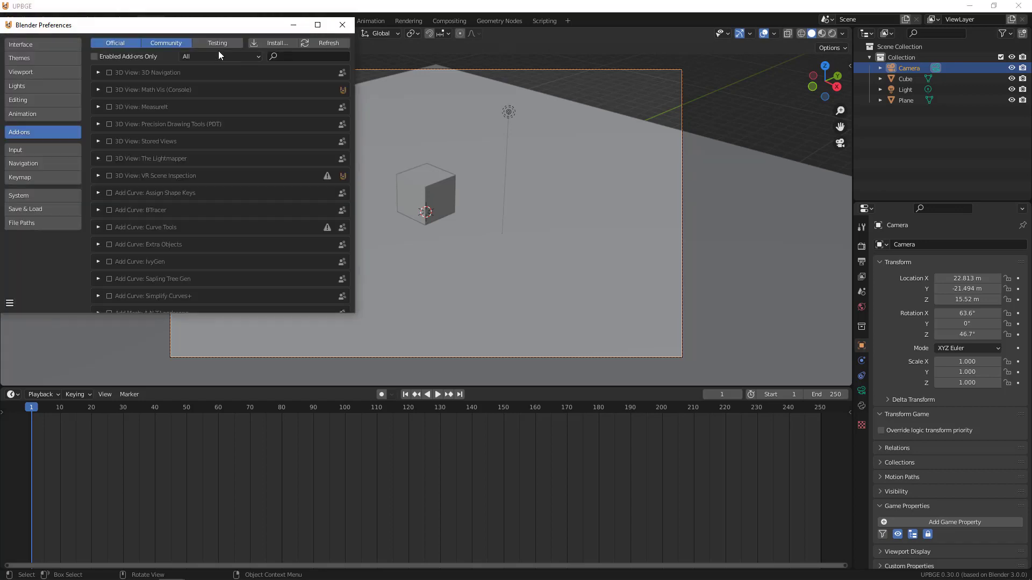
{"action": "left_click_drag", "start_coordinate": [188, 27], "coordinate": [310, 36]}
{"action": "left_click_drag", "start_coordinate": [478, 317], "coordinate": [763, 537]}
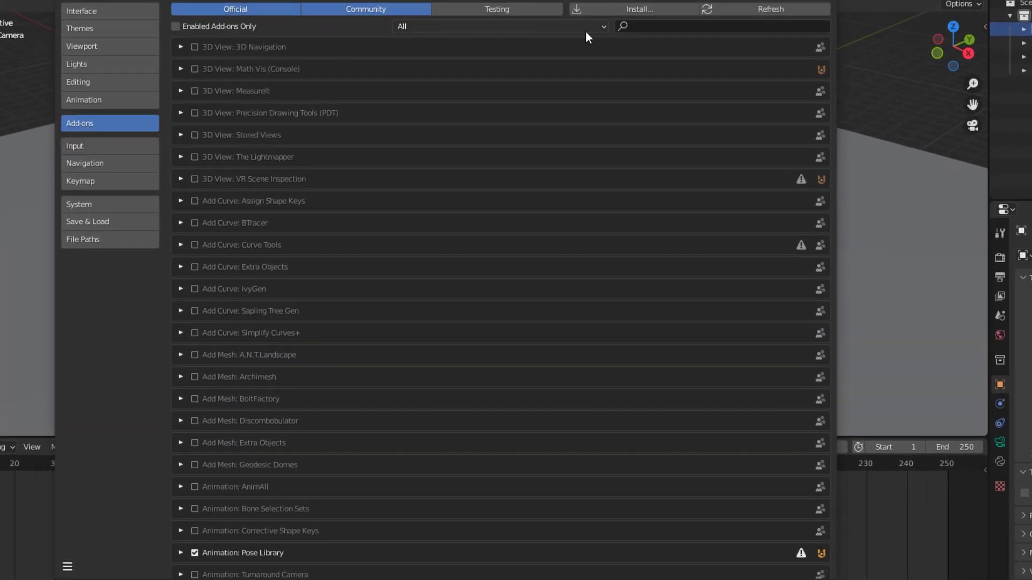
{"action": "left_click", "coordinate": [605, 28]}
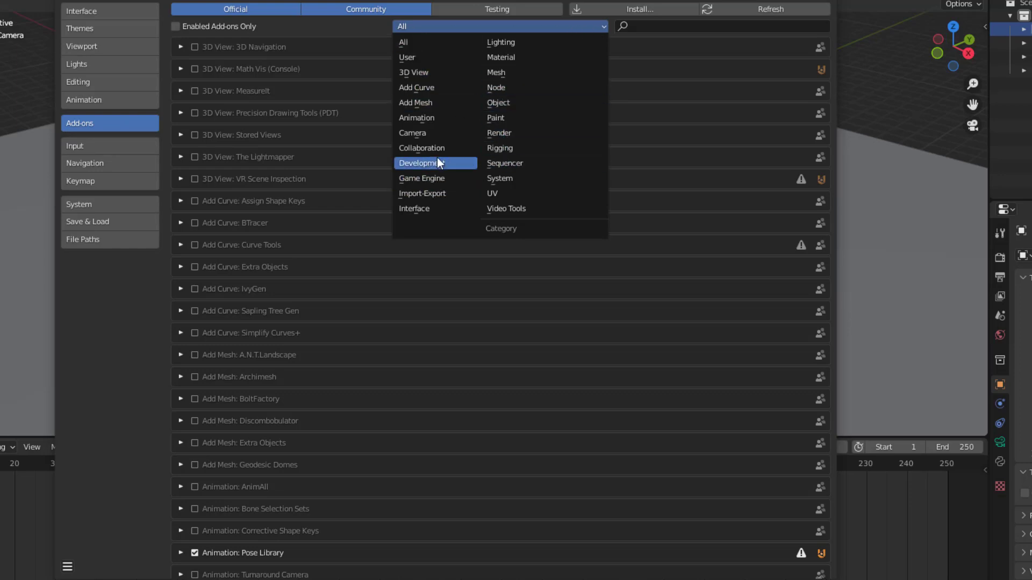
{"action": "left_click", "coordinate": [412, 180]}
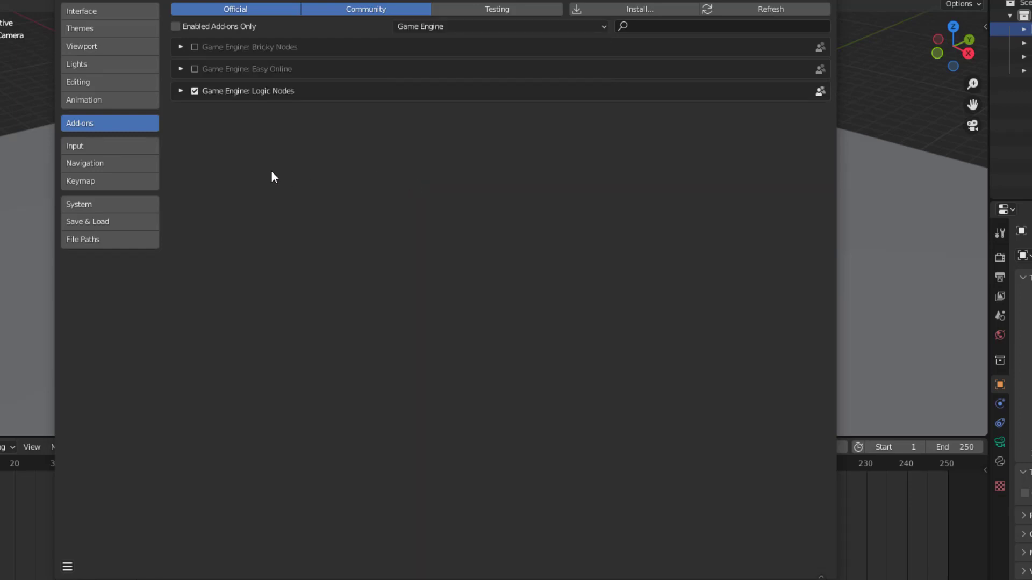
- Expand the Logic Nodes add-on's details, switch the add-on off and on again, and close the preferences
{"action": "left_click", "coordinate": [180, 92]}
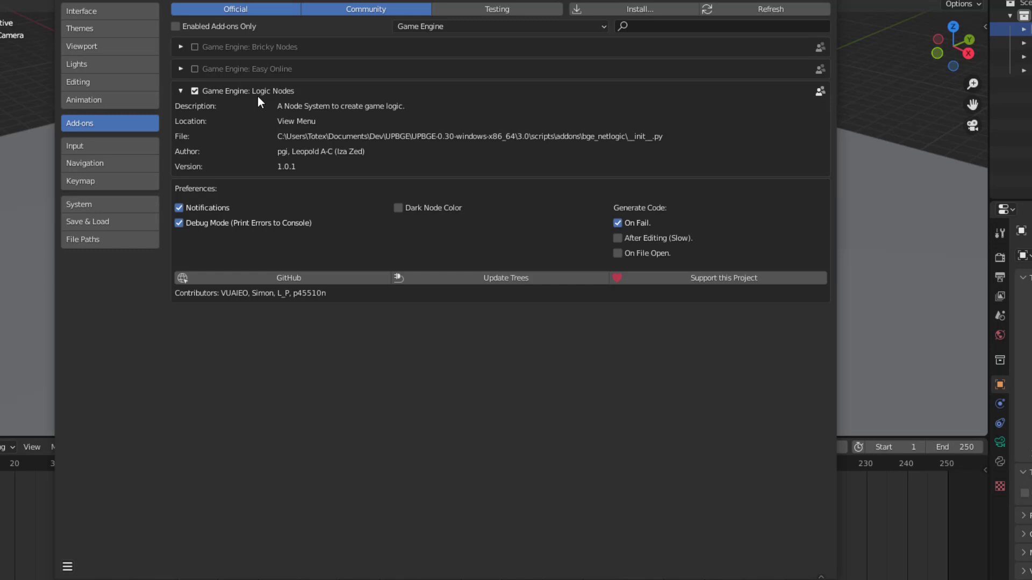
{"action": "left_click", "coordinate": [194, 92]}
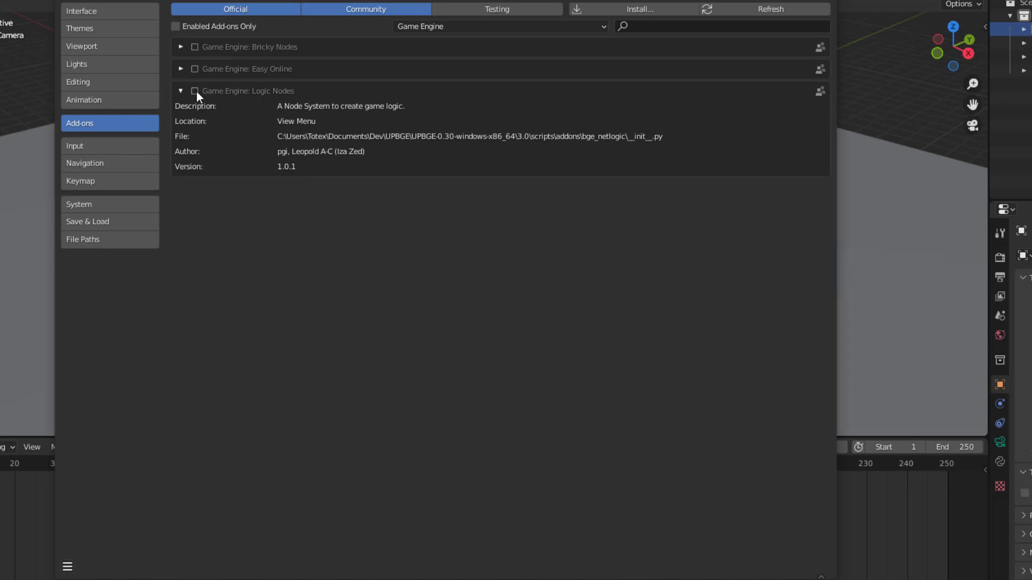
{"action": "left_click", "coordinate": [194, 91]}
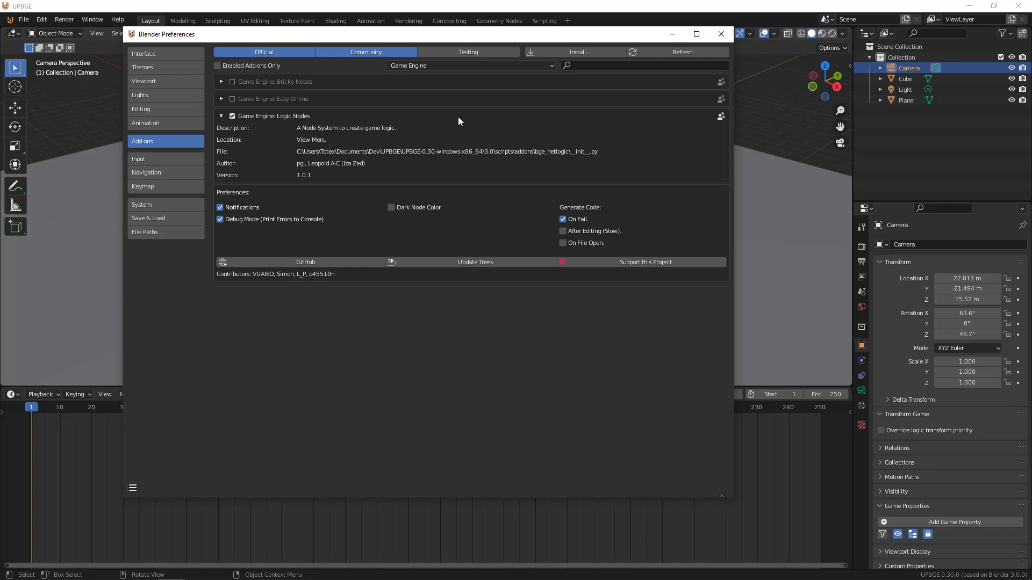
{"action": "left_click", "coordinate": [721, 34]}
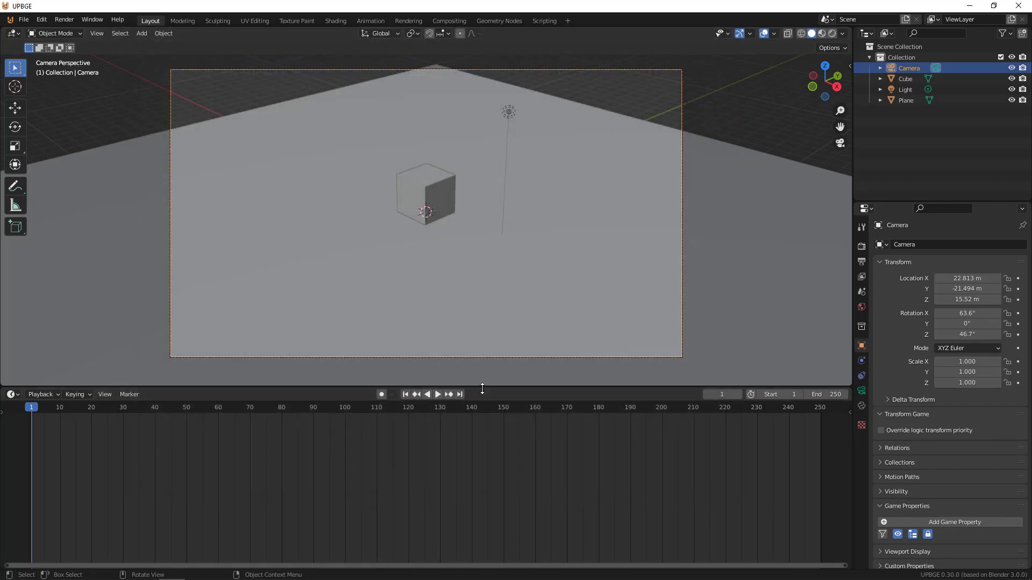
- Enlarge the timeline area further, switch it to the Logic Node Editor, and create a new node tree
{"action": "left_click_drag", "start_coordinate": [482, 386], "coordinate": [486, 325]}
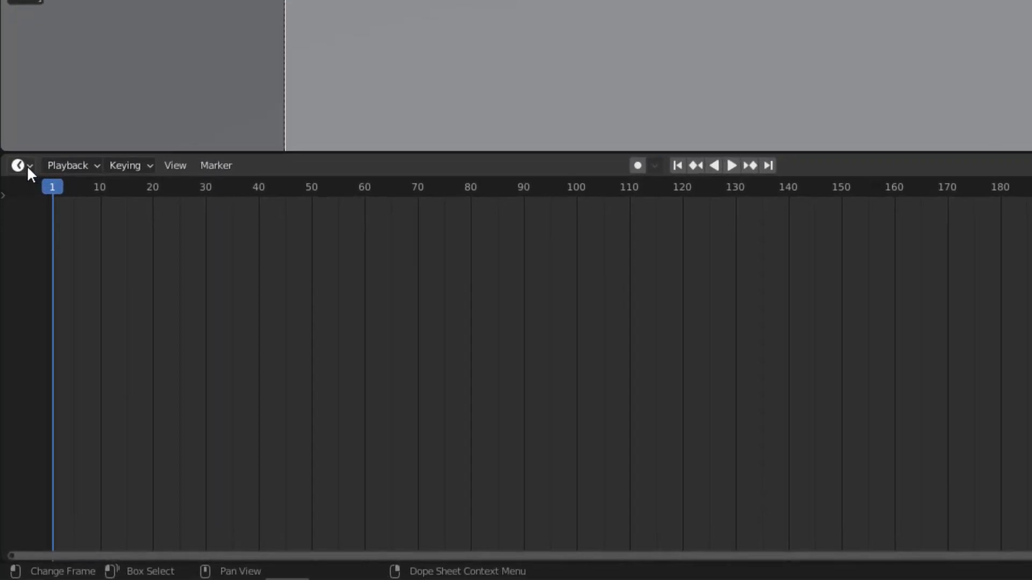
{"action": "left_click", "coordinate": [16, 332]}
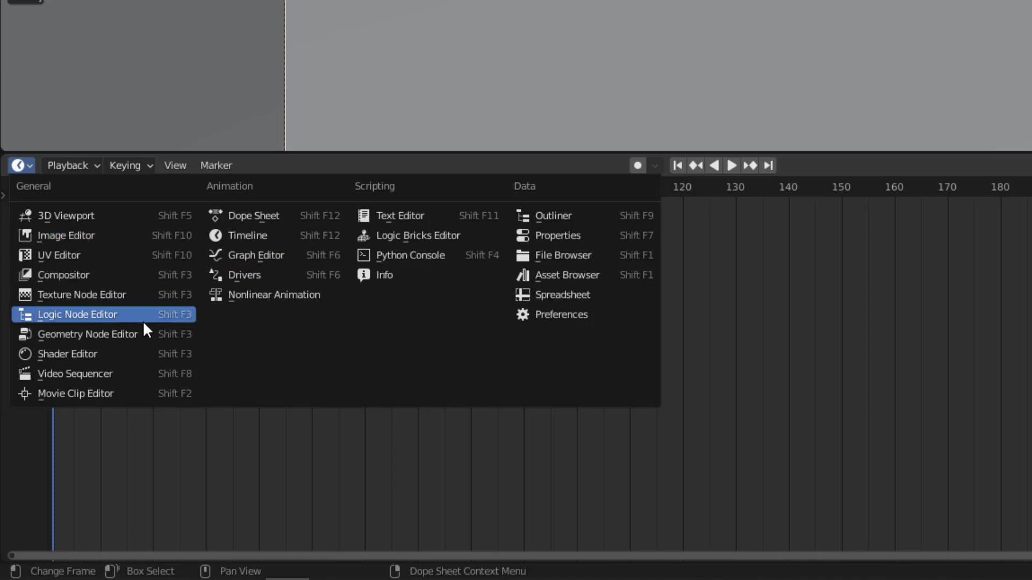
{"action": "left_click", "coordinate": [72, 317]}
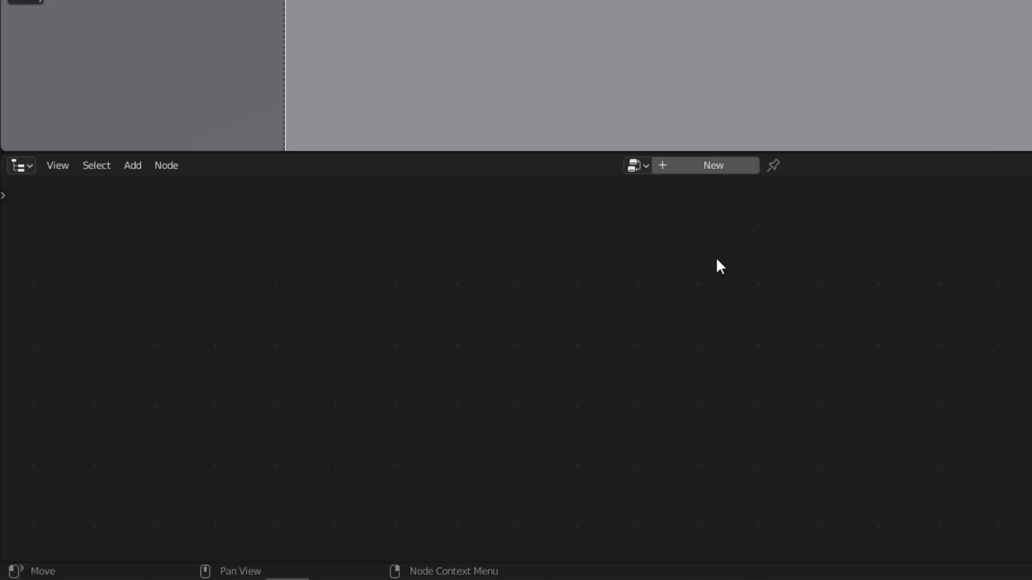
{"action": "left_click", "coordinate": [677, 168]}
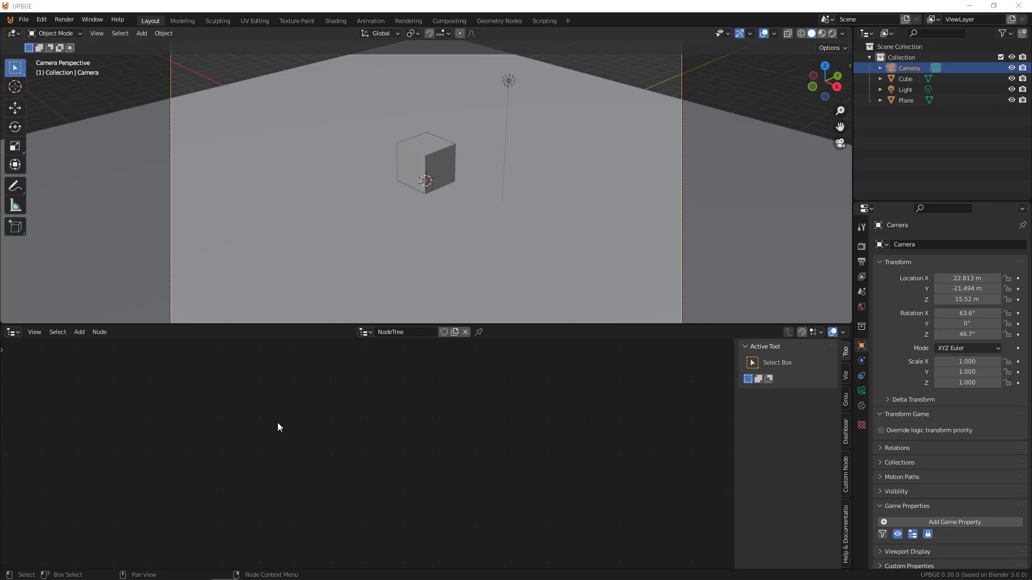
- Add a keyboard Key Down node to the empty logic node tree
{"action": "key", "text": "shift+a"}
{"action": "left_click", "coordinate": [79, 332]}
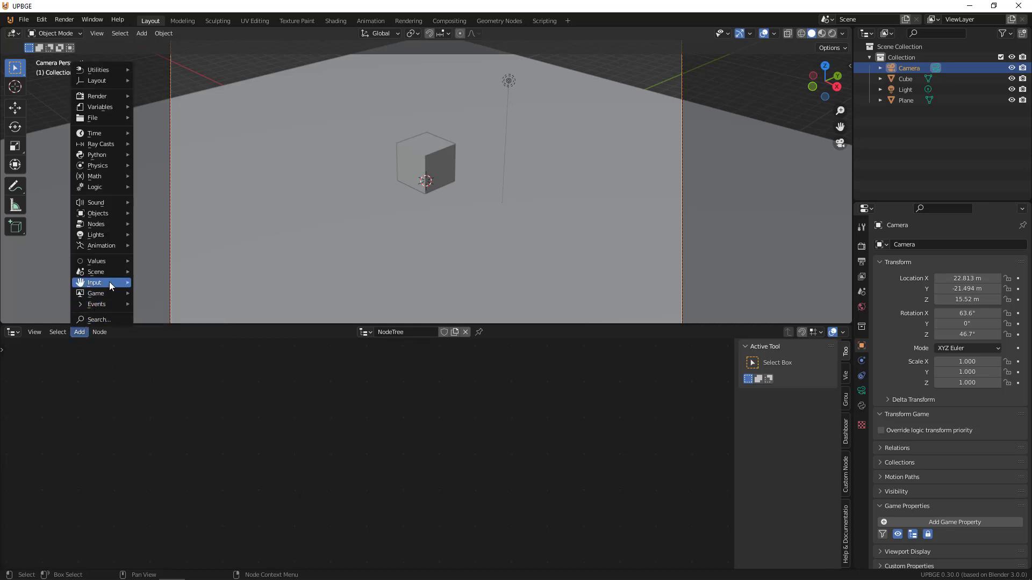
{"action": "mouse_move", "coordinate": [109, 283]}
{"action": "mouse_move", "coordinate": [107, 307]}
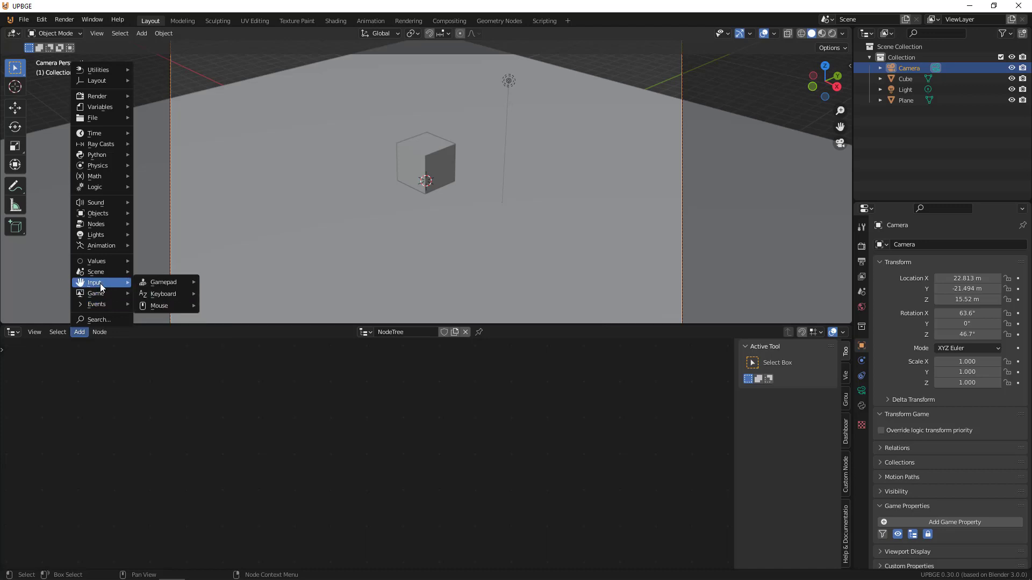
{"action": "mouse_move", "coordinate": [160, 282]}
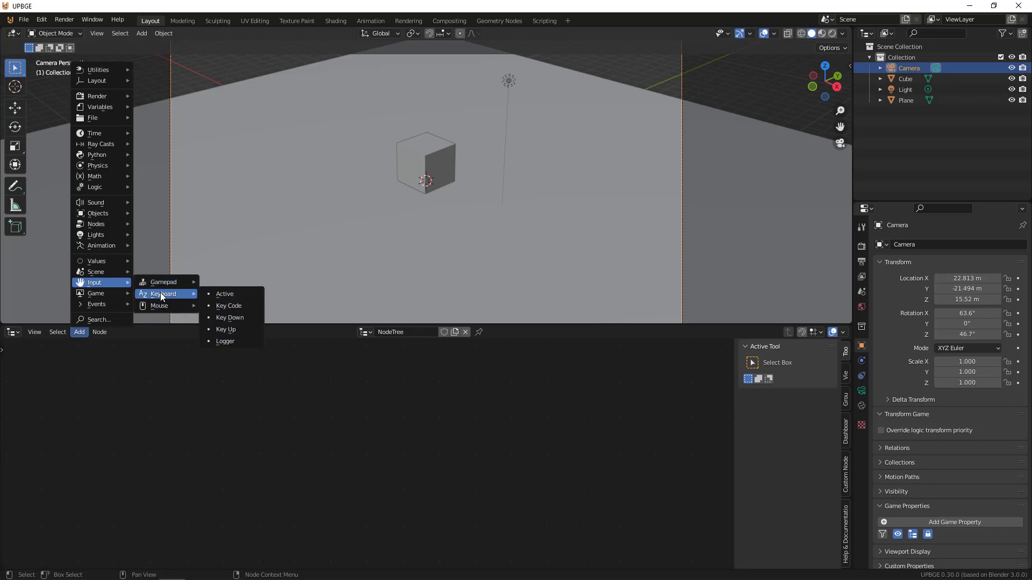
{"action": "left_click", "coordinate": [227, 318]}
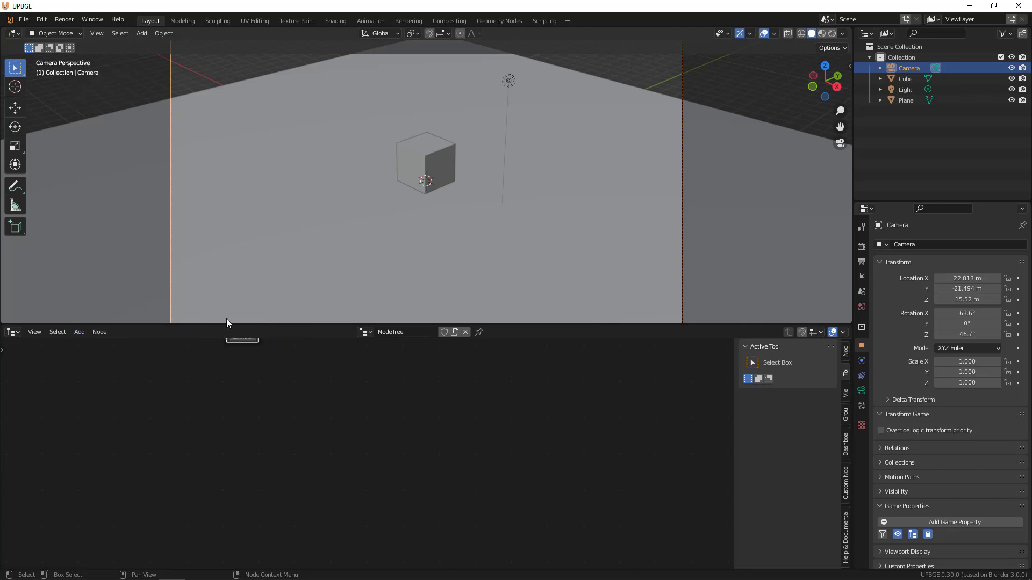
{"action": "left_click", "coordinate": [192, 425]}
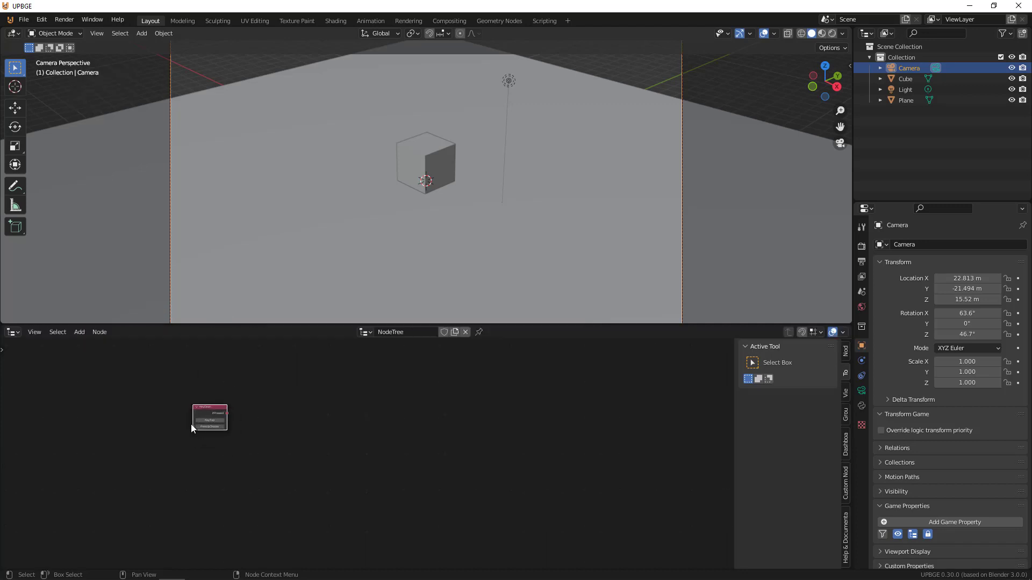
{"action": "scroll", "coordinate": [83, 394], "scroll_direction": "up", "scroll_amount": 3}
{"action": "middle_click_drag", "start_coordinate": [124, 389], "coordinate": [292, 435], "text": "ctrl"}
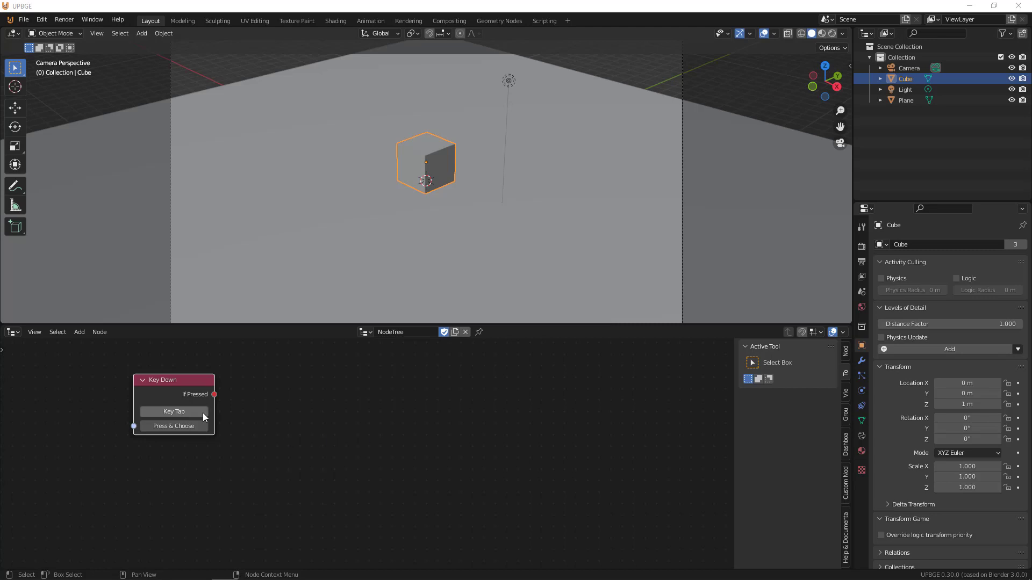
- Adjust the Key Down node's position and assign the Left Arrow key to it
{"action": "mouse_move", "coordinate": [214, 379]}
{"action": "left_mouse_down"}
{"action": "mouse_move", "coordinate": [249, 384]}
{"action": "mouse_move", "coordinate": [212, 385]}
{"action": "left_mouse_up"}
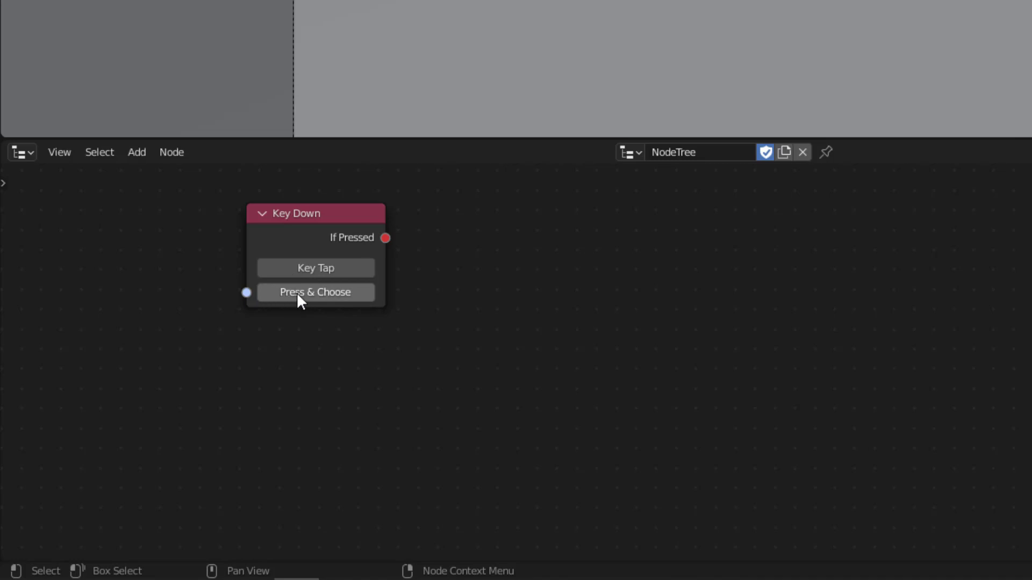
{"action": "left_click", "coordinate": [307, 293]}
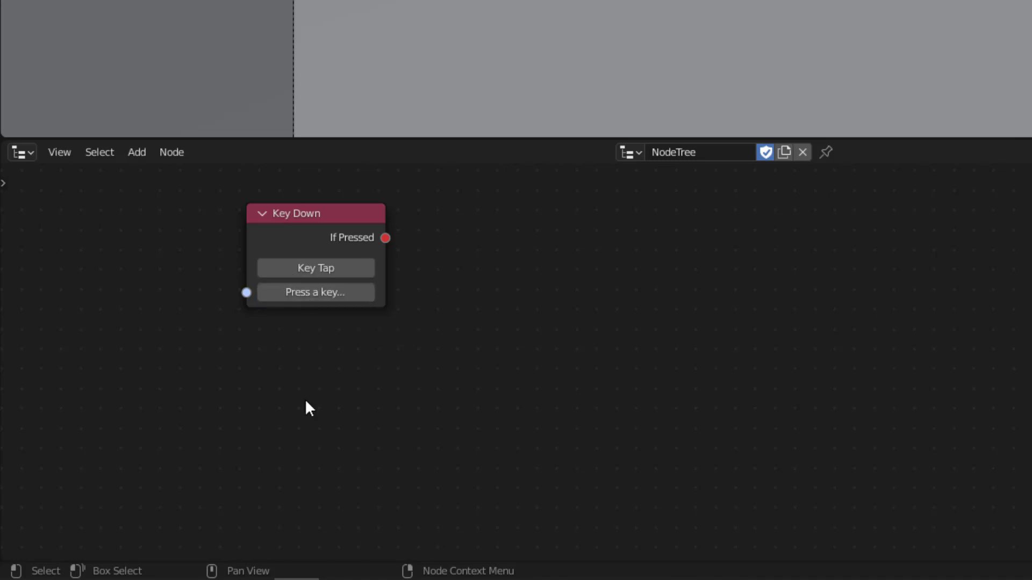
{"action": "key", "text": "Left"}
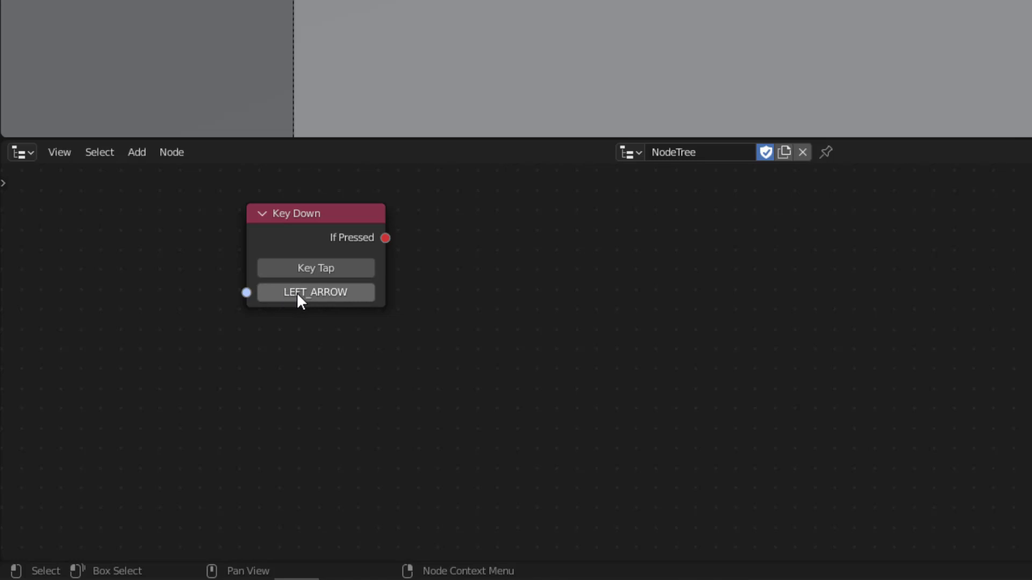
- Duplicate the Key Down node below the original, assign the Right Arrow key to the copy, and align both nodes
{"action": "left_click", "coordinate": [334, 213]}
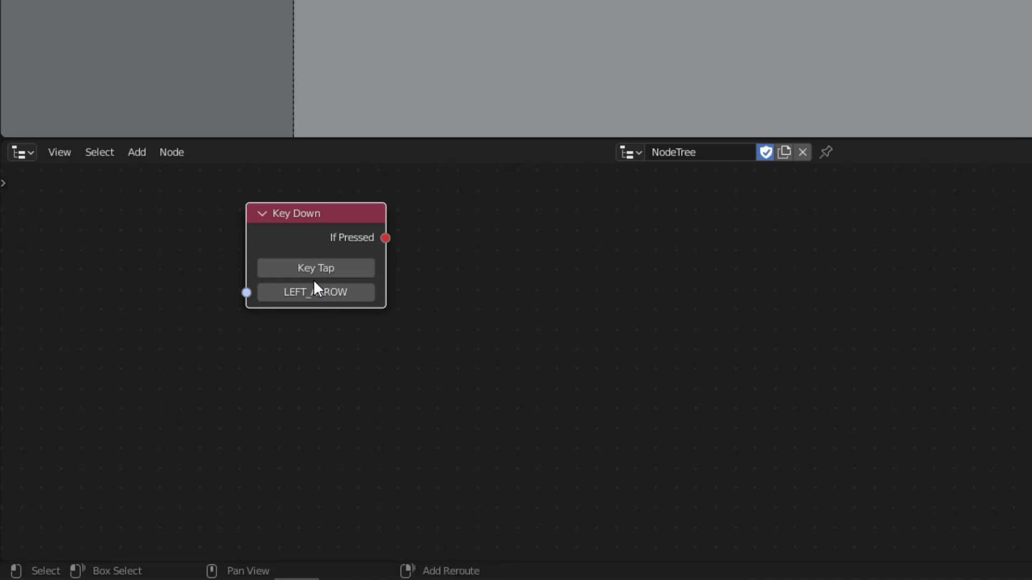
{"action": "key", "text": "shift+d"}
{"action": "left_click", "coordinate": [311, 417]}
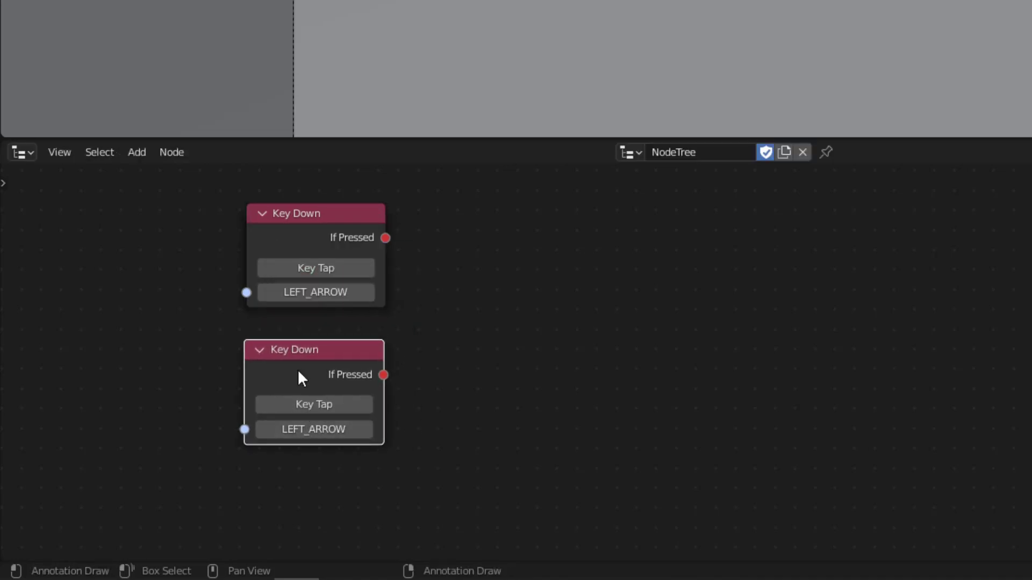
{"action": "left_click", "coordinate": [294, 430]}
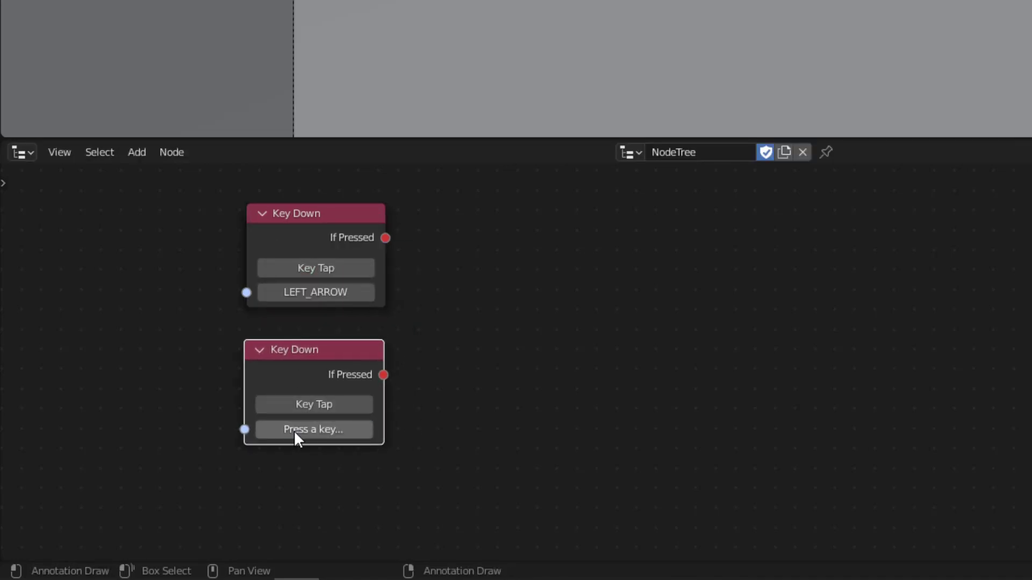
{"action": "key", "text": "Right"}
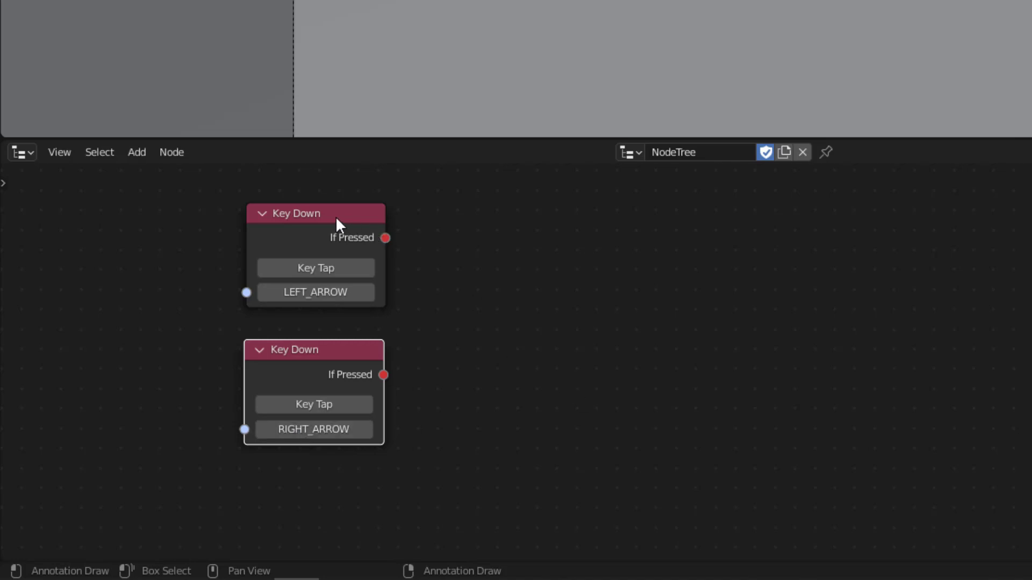
{"action": "mouse_move", "coordinate": [336, 216]}
{"action": "left_mouse_down"}
{"action": "mouse_move", "coordinate": [376, 214]}
{"action": "mouse_move", "coordinate": [332, 214]}
{"action": "left_mouse_up"}
{"action": "mouse_move", "coordinate": [341, 353]}
{"action": "left_mouse_down"}
{"action": "mouse_move", "coordinate": [303, 343]}
{"action": "mouse_move", "coordinate": [354, 344]}
{"action": "left_mouse_up"}
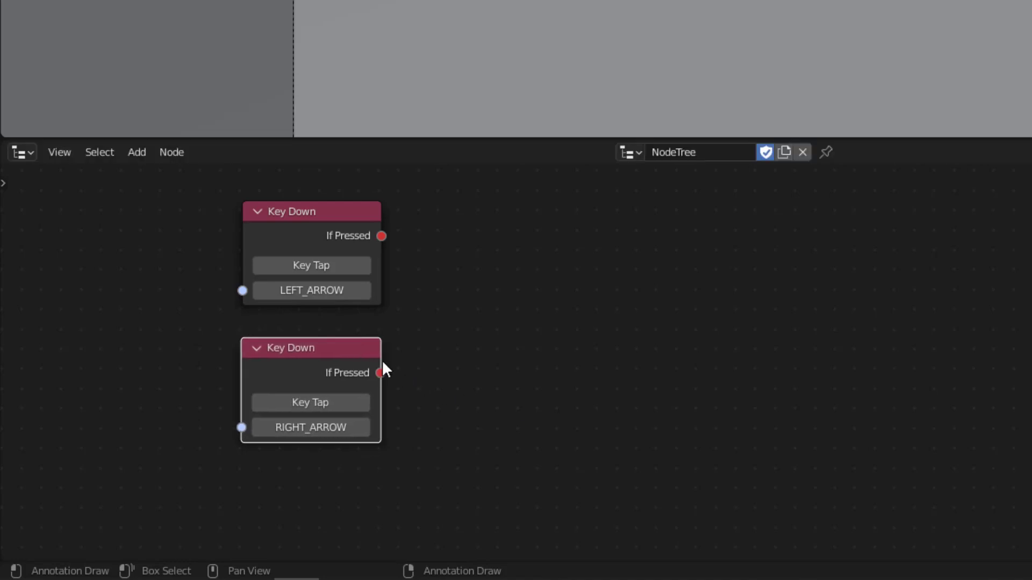
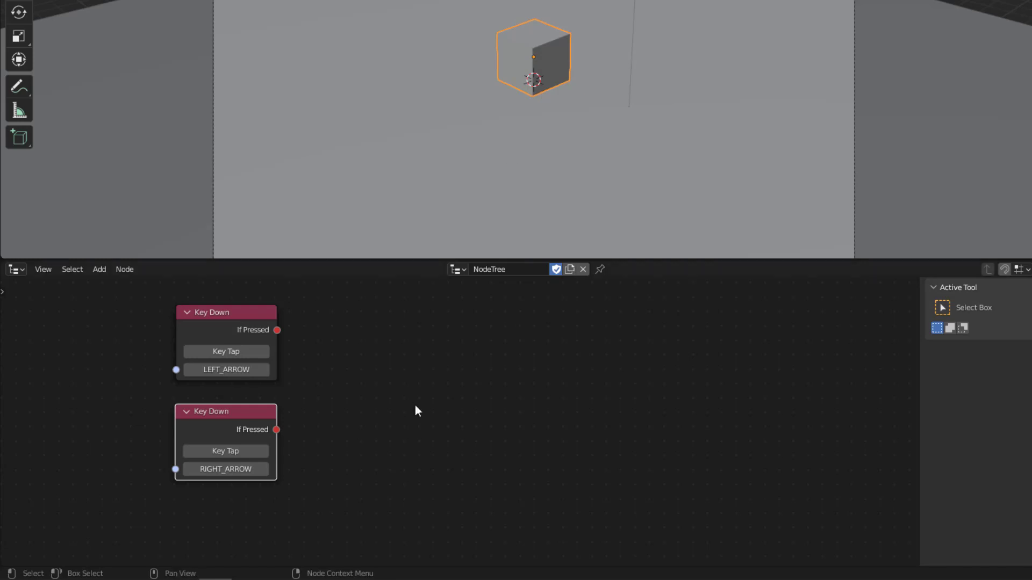
{"action": "left_click", "coordinate": [484, 409]}
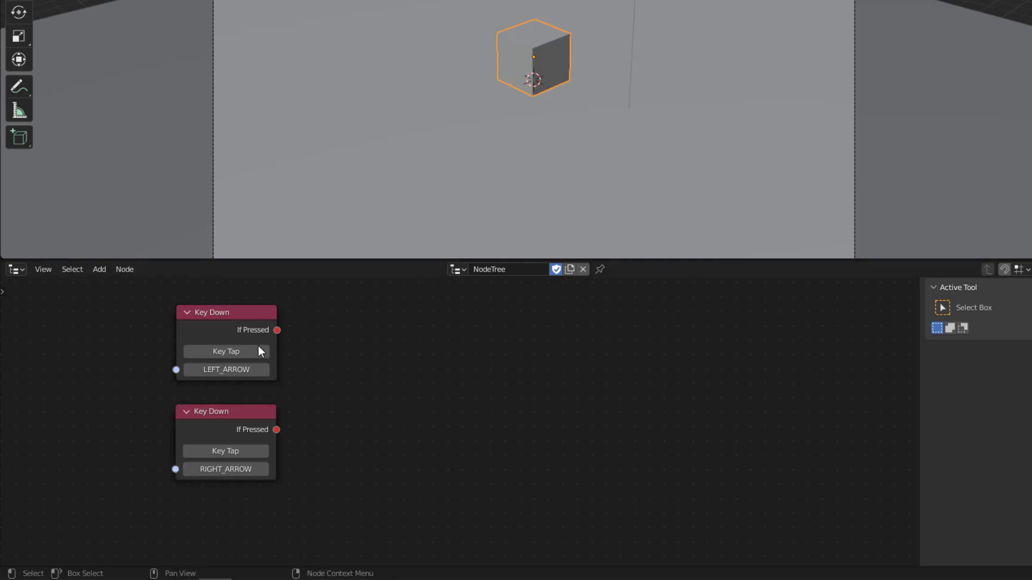
- Add an object transformation Translate node beside the two Key Down nodes
{"action": "left_click", "coordinate": [100, 272]}
{"action": "left_click", "coordinate": [98, 271]}
{"action": "left_click", "coordinate": [97, 268]}
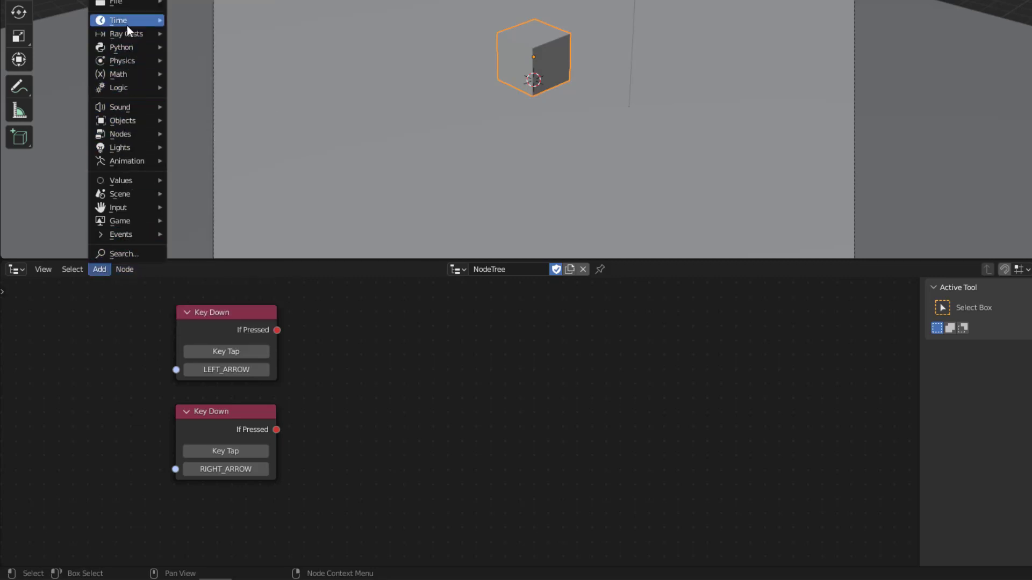
{"action": "mouse_move", "coordinate": [113, 120]}
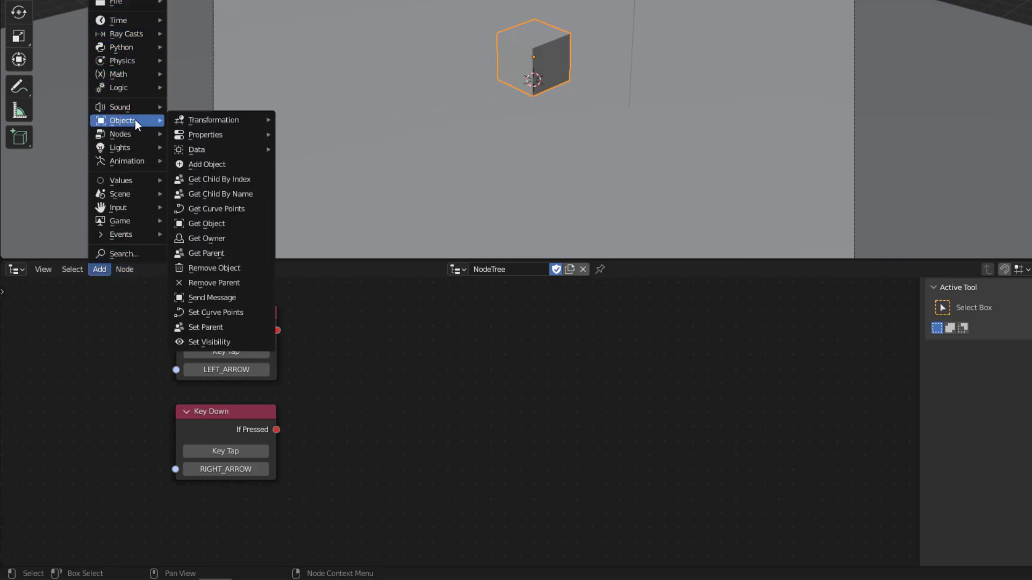
{"action": "mouse_move", "coordinate": [247, 121]}
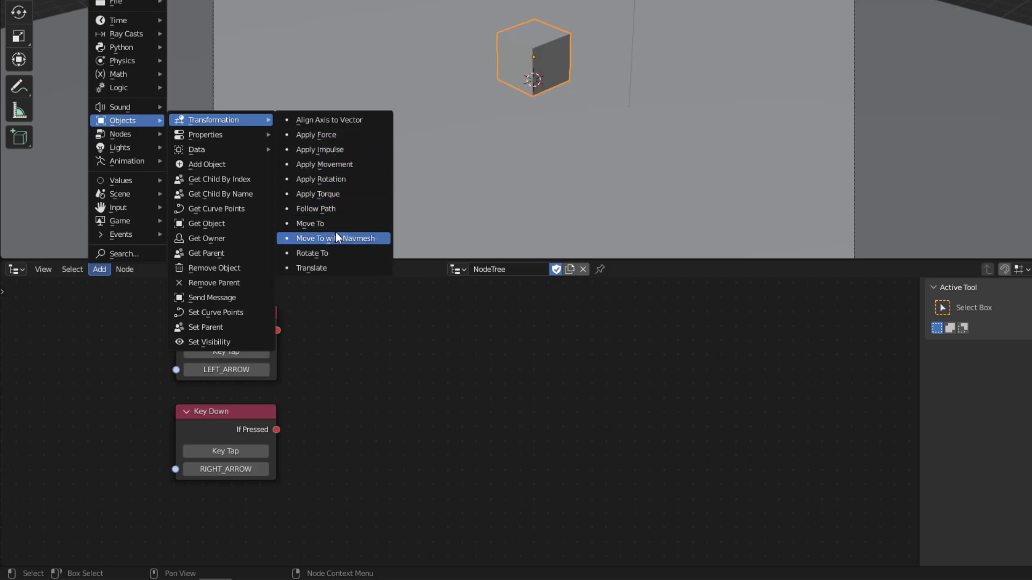
{"action": "left_click", "coordinate": [317, 270]}
{"action": "left_click", "coordinate": [409, 295]}
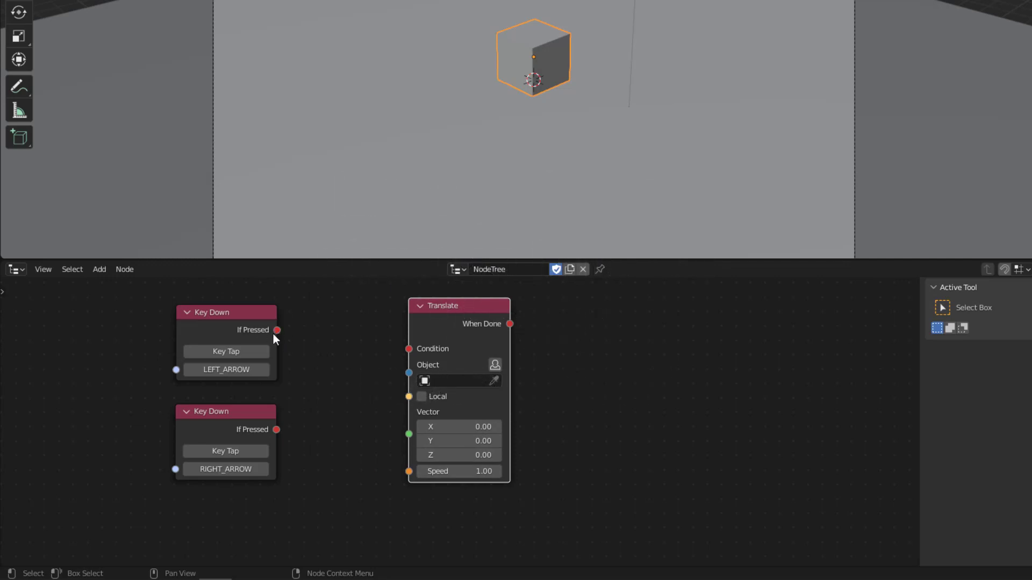
- Link the Left Arrow node's If Pressed output to the Translate node's Condition and set its object to Cube
{"action": "left_click_drag", "start_coordinate": [277, 331], "coordinate": [290, 332]}
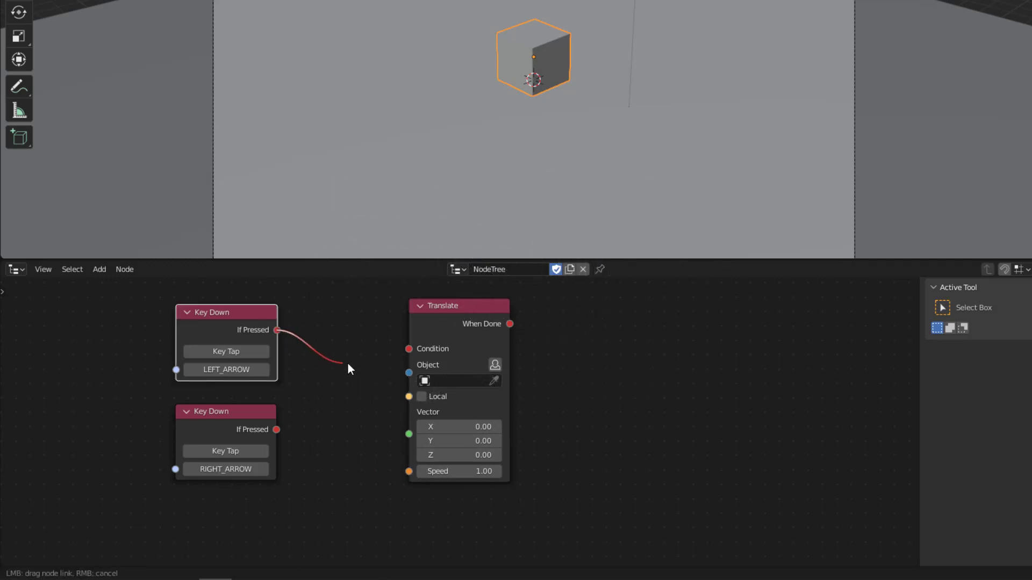
{"action": "left_click_drag", "start_coordinate": [348, 364], "coordinate": [408, 350]}
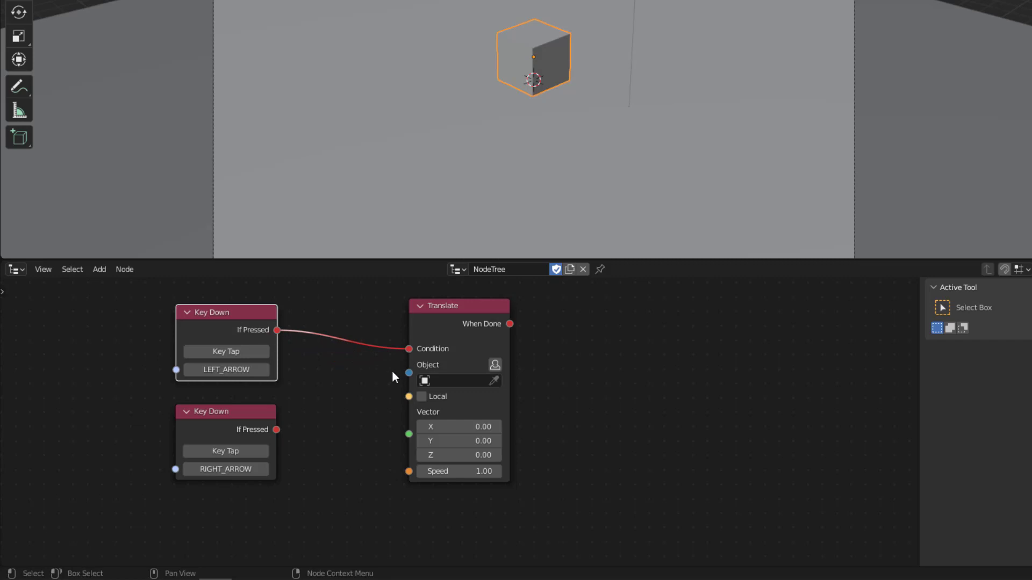
{"action": "left_click", "coordinate": [426, 383]}
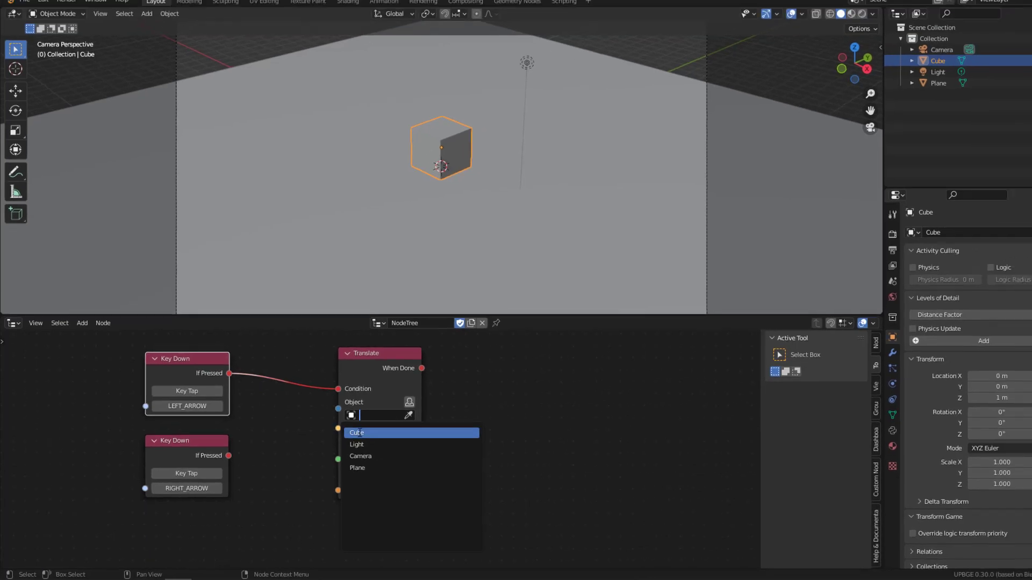
{"action": "left_click", "coordinate": [359, 433]}
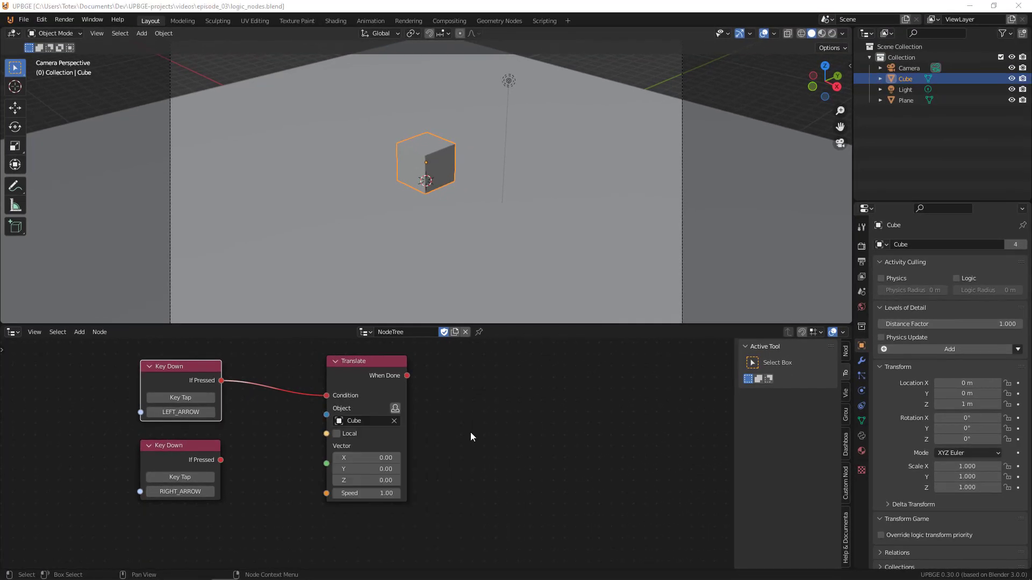
- Move the Translate node up, duplicate it, and place the copy directly below the original
{"action": "middle_click_drag", "start_coordinate": [489, 428], "coordinate": [547, 480]}
{"action": "left_click", "coordinate": [430, 413]}
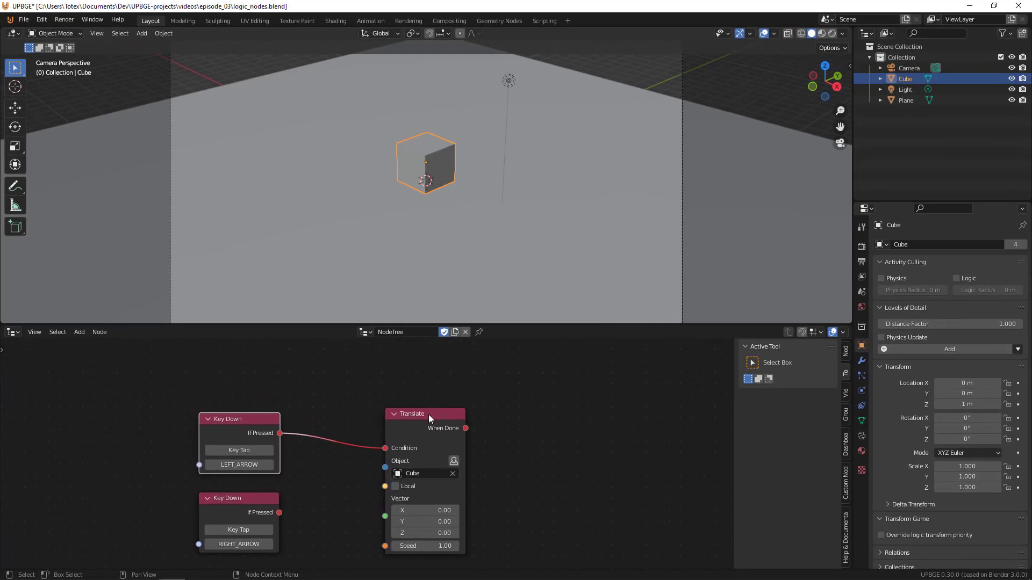
{"action": "left_click_drag", "start_coordinate": [427, 414], "coordinate": [411, 366]}
{"action": "scroll", "coordinate": [577, 454], "scroll_direction": "right", "scroll_amount": 2, "text": "ctrl"}
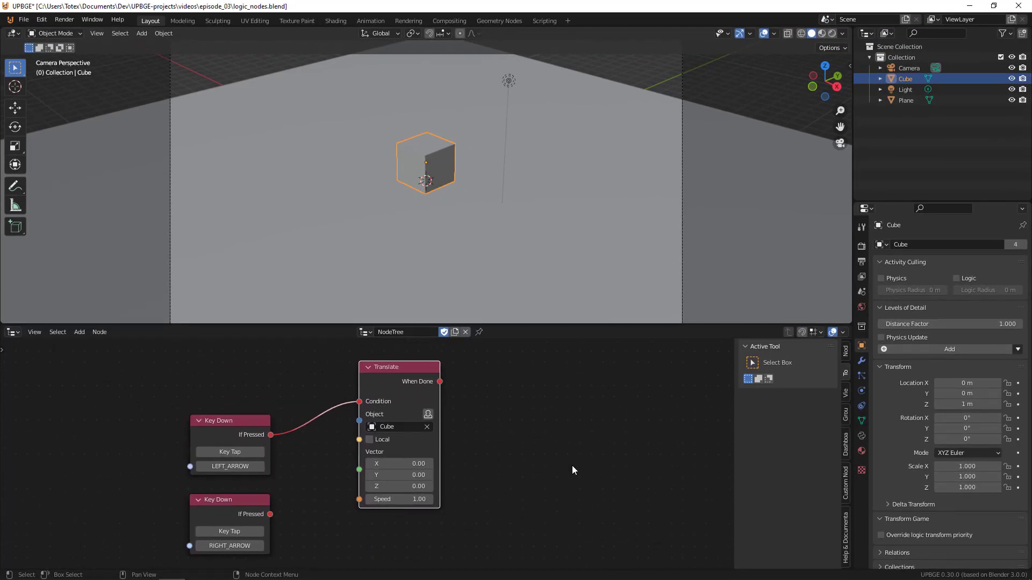
{"action": "key", "text": "shift+d"}
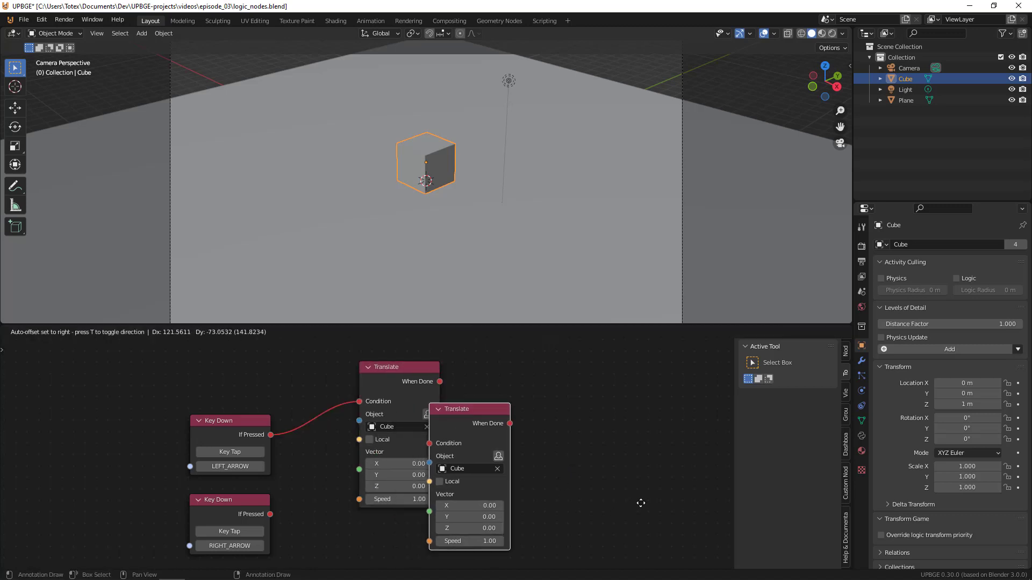
{"action": "left_click", "coordinate": [649, 500]}
{"action": "scroll", "coordinate": [642, 472], "scroll_direction": "down", "scroll_amount": 5}
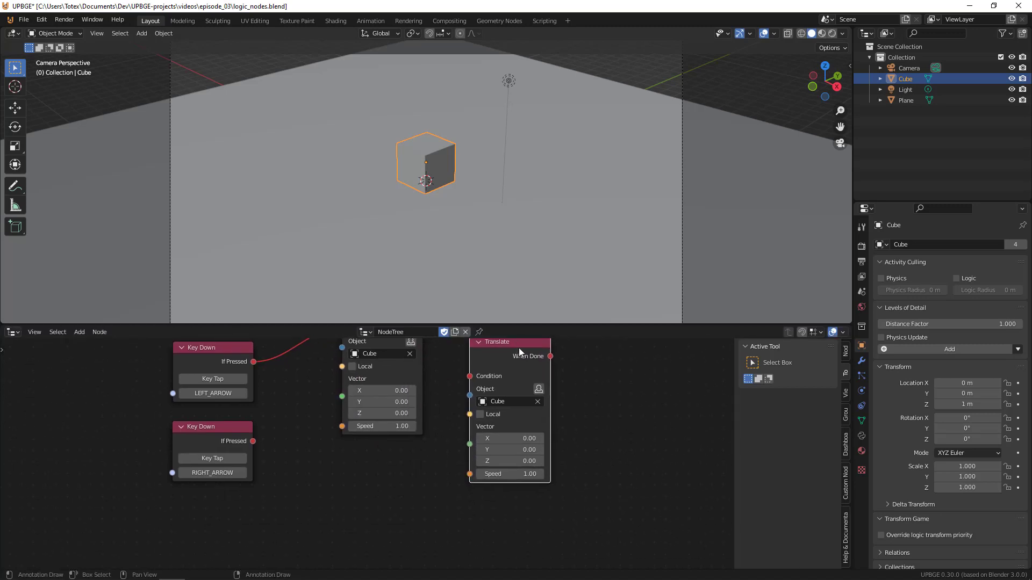
{"action": "left_click_drag", "start_coordinate": [515, 355], "coordinate": [382, 467]}
{"action": "scroll", "coordinate": [196, 421], "scroll_direction": "down", "scroll_amount": 2}
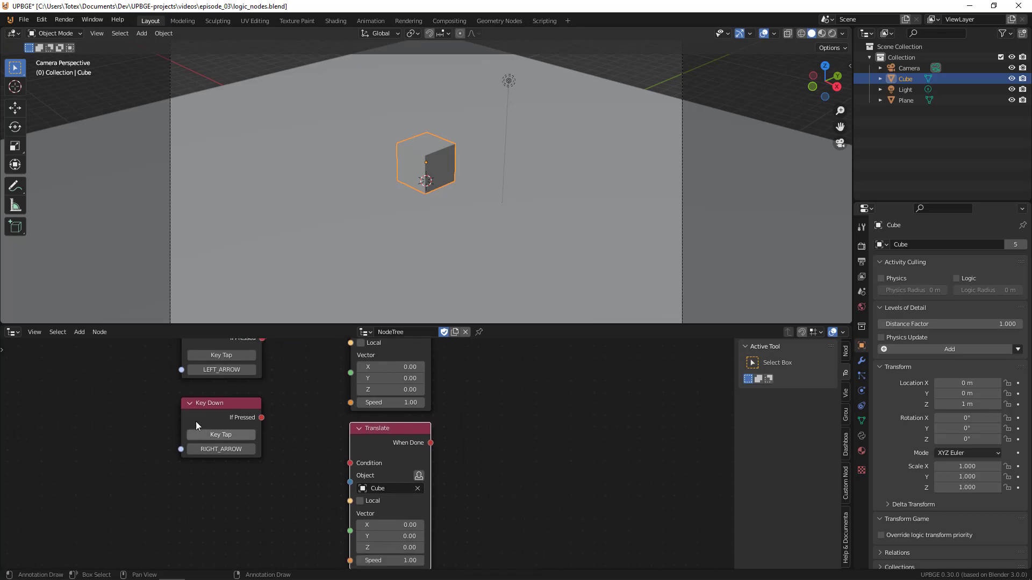
- Link the Right Arrow node's If Pressed output to the lower Translate node's Condition and choose its target object
{"action": "left_click_drag", "start_coordinate": [229, 403], "coordinate": [329, 437]}
{"action": "scroll", "coordinate": [279, 430], "scroll_direction": "down", "scroll_amount": 2}
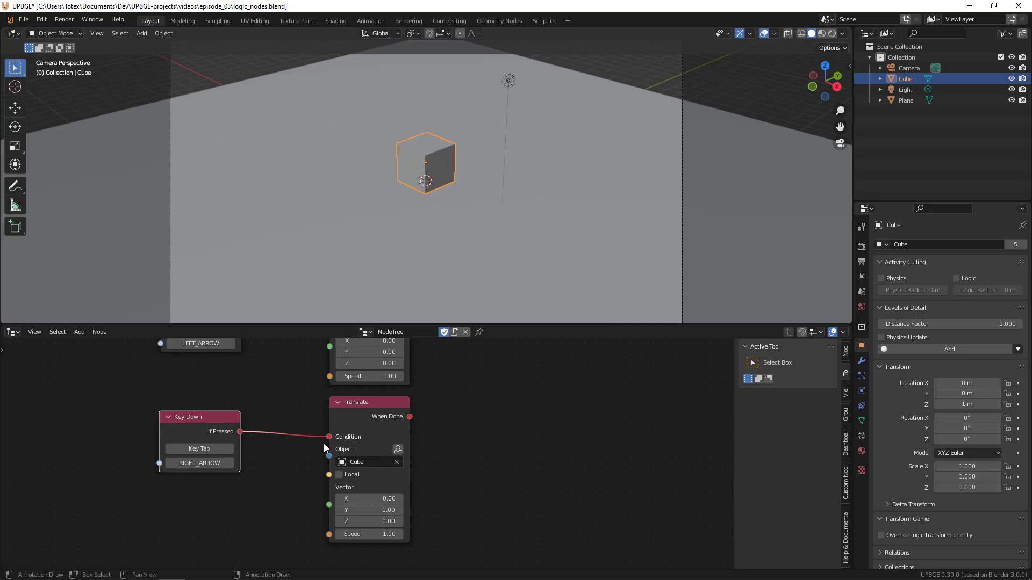
{"action": "left_click", "coordinate": [343, 463]}
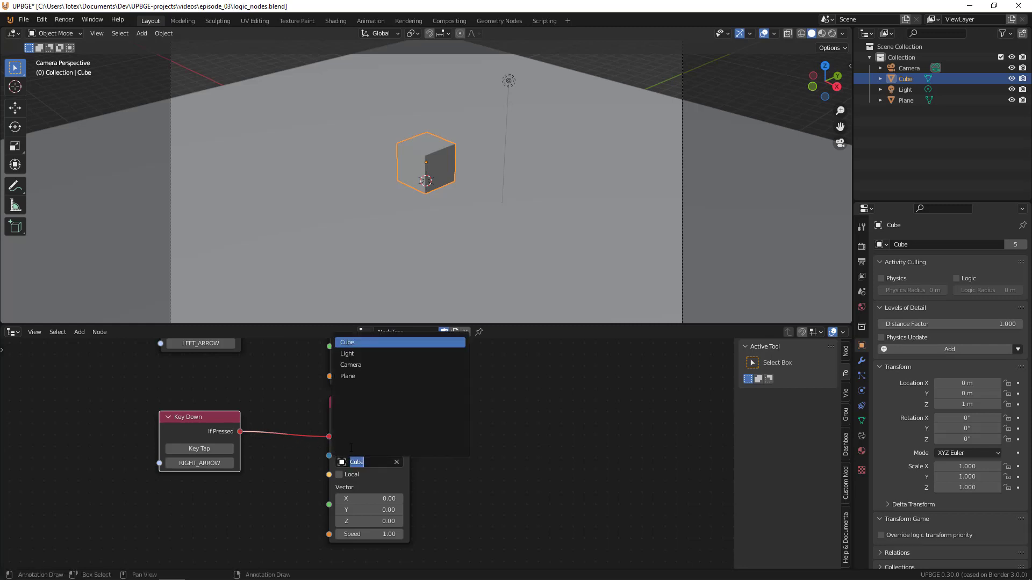
{"action": "left_click", "coordinate": [357, 350]}
- Set the vector X value of the Left Arrow's Translate node to -0.2
{"action": "middle_click_drag", "start_coordinate": [461, 469], "coordinate": [488, 543]}
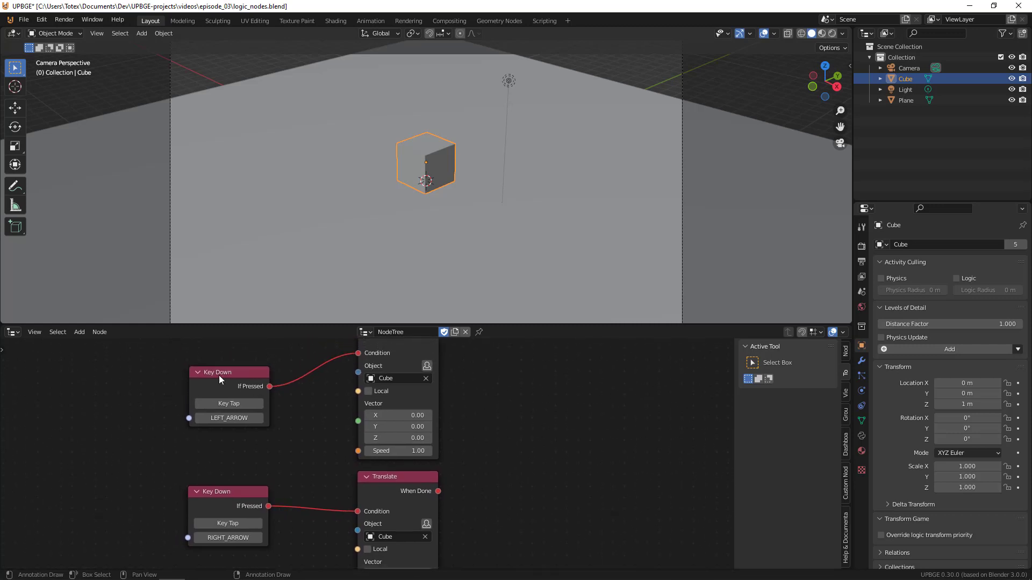
{"action": "left_click", "coordinate": [376, 415]}
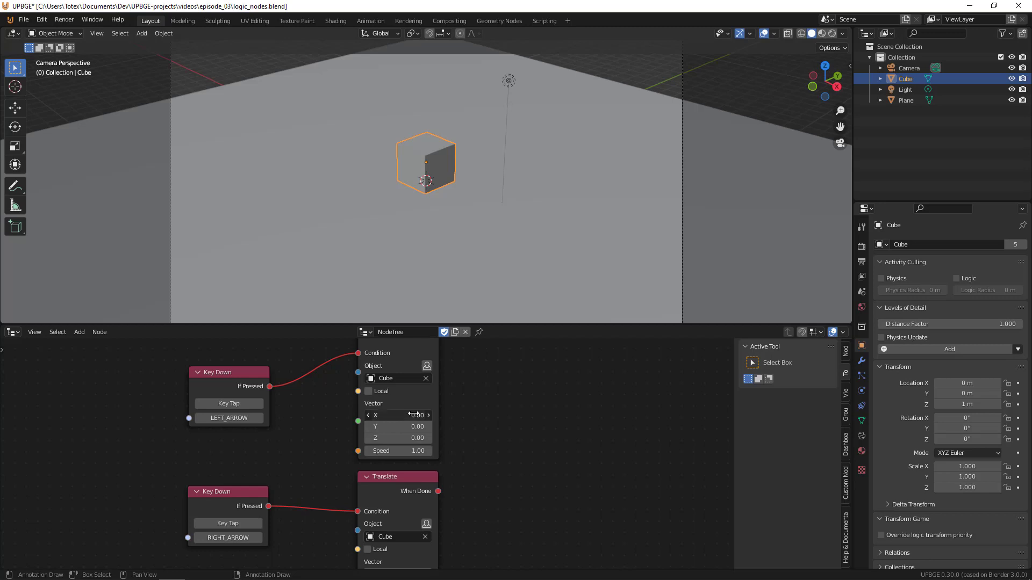
{"action": "type", "text": "-0.2"}
{"action": "key", "text": "Return"}
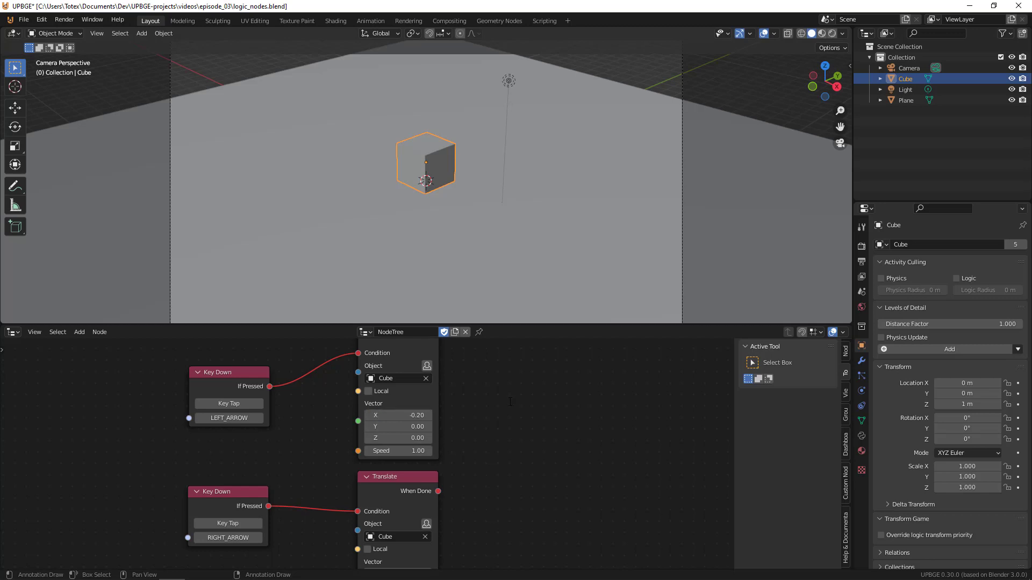
- Set the vector X value of the Right Arrow's Translate node to 0.2
{"action": "middle_click_drag", "start_coordinate": [256, 494], "coordinate": [249, 408]}
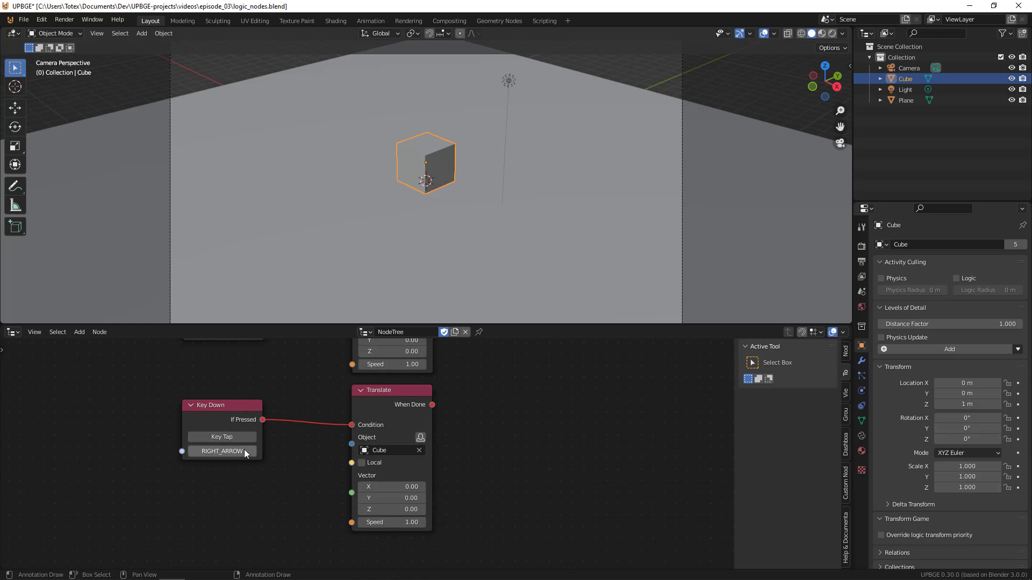
{"action": "left_click", "coordinate": [382, 487]}
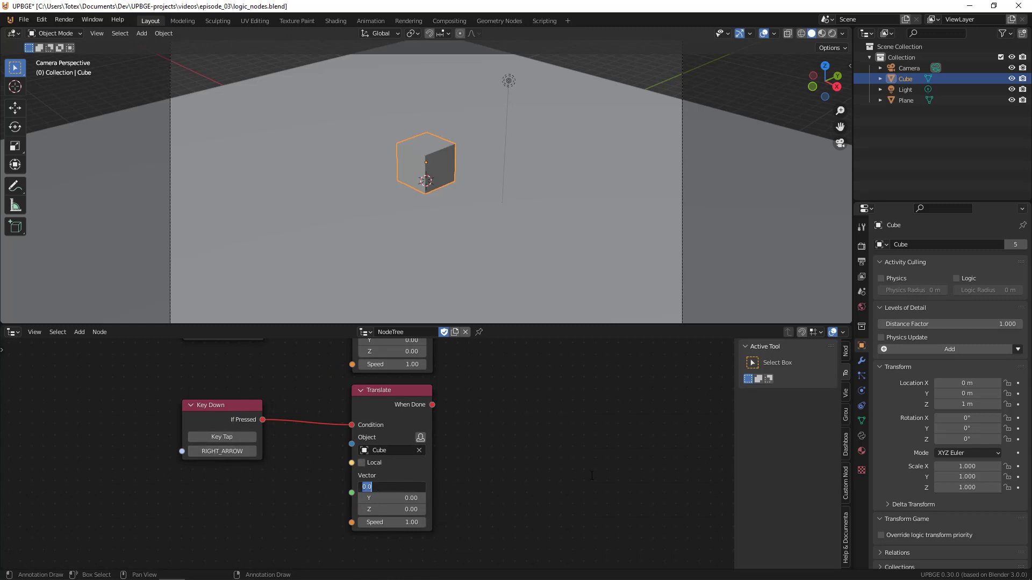
{"action": "type", "text": "0.2"}
{"action": "key", "text": "Return"}
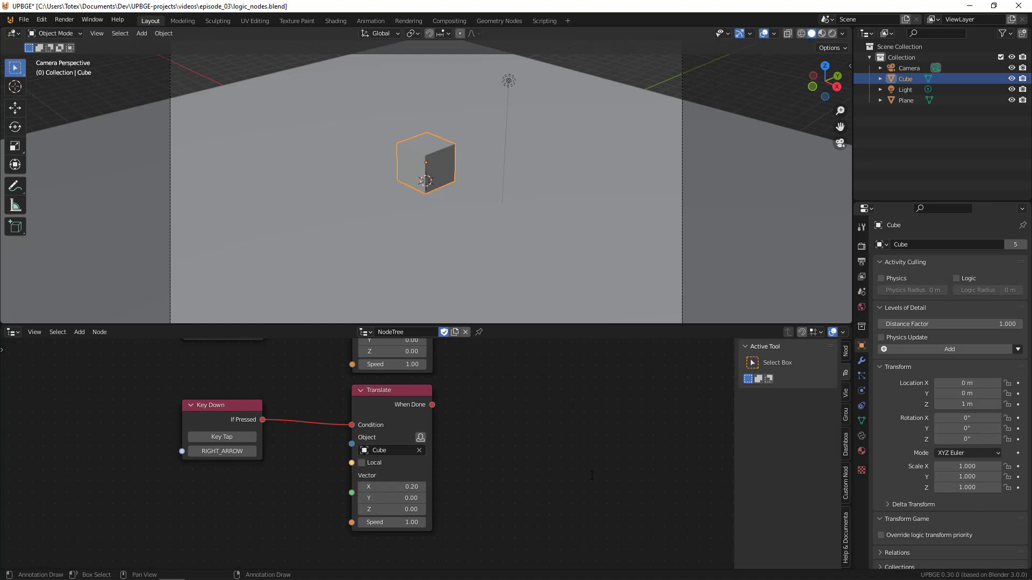
- Review both node pairs, run the game in the viewport to test the cube, and stop it
{"action": "middle_click_drag", "start_coordinate": [531, 454], "coordinate": [554, 462]}
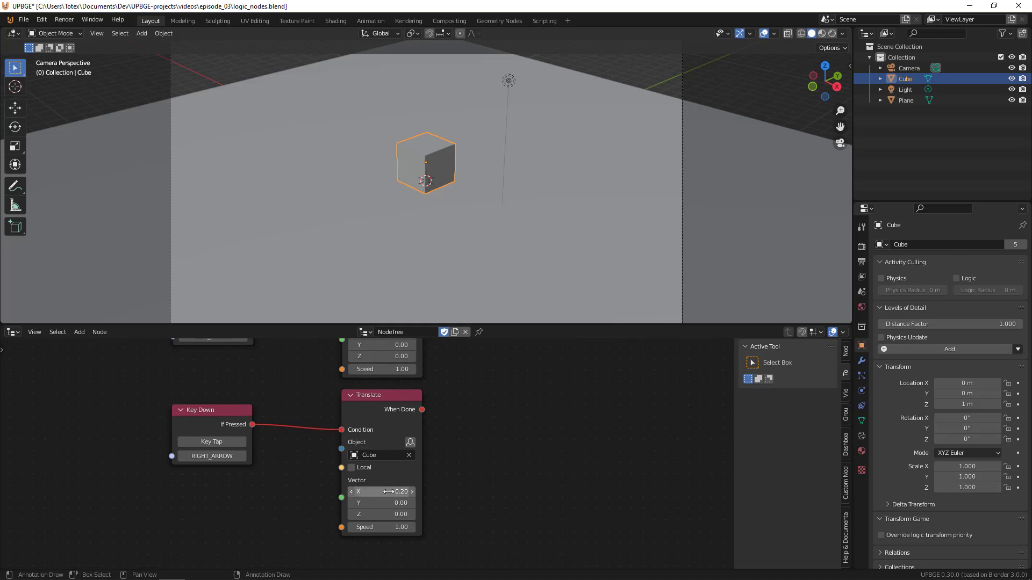
{"action": "middle_click_drag", "start_coordinate": [537, 421], "coordinate": [548, 502]}
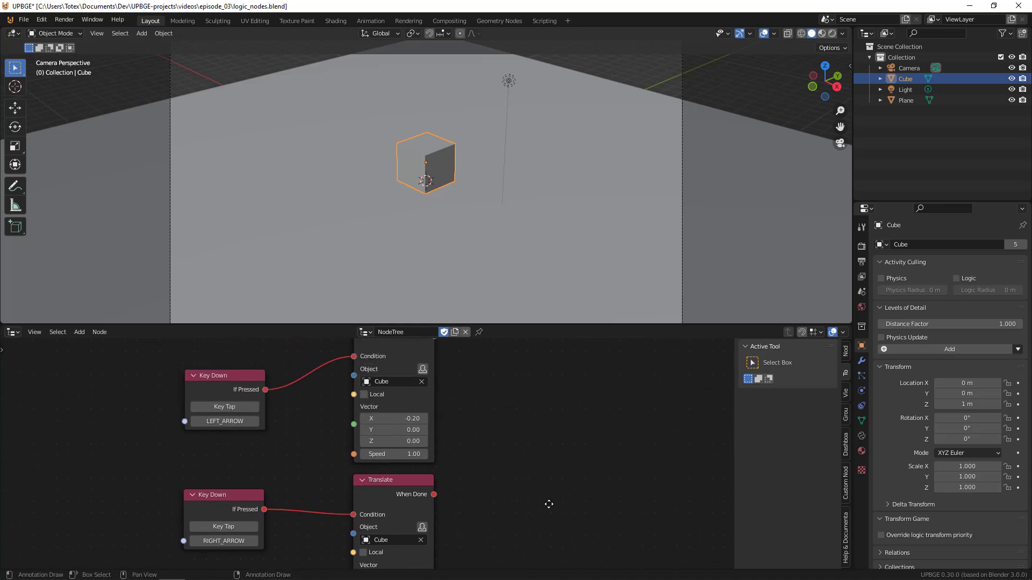
{"action": "scroll", "coordinate": [483, 473], "scroll_direction": "down", "scroll_amount": 3}
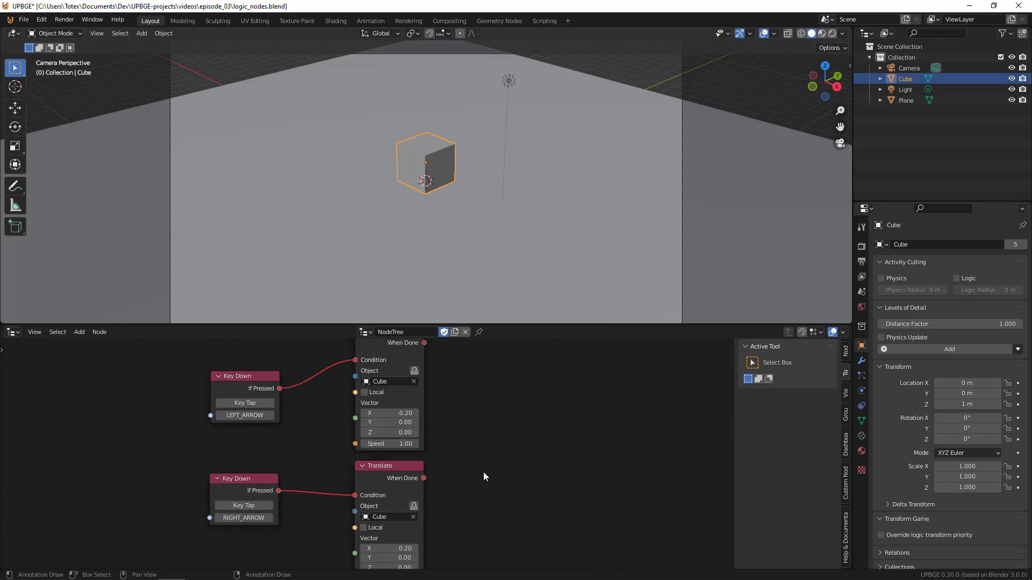
{"action": "middle_click_drag", "start_coordinate": [523, 488], "coordinate": [505, 489]}
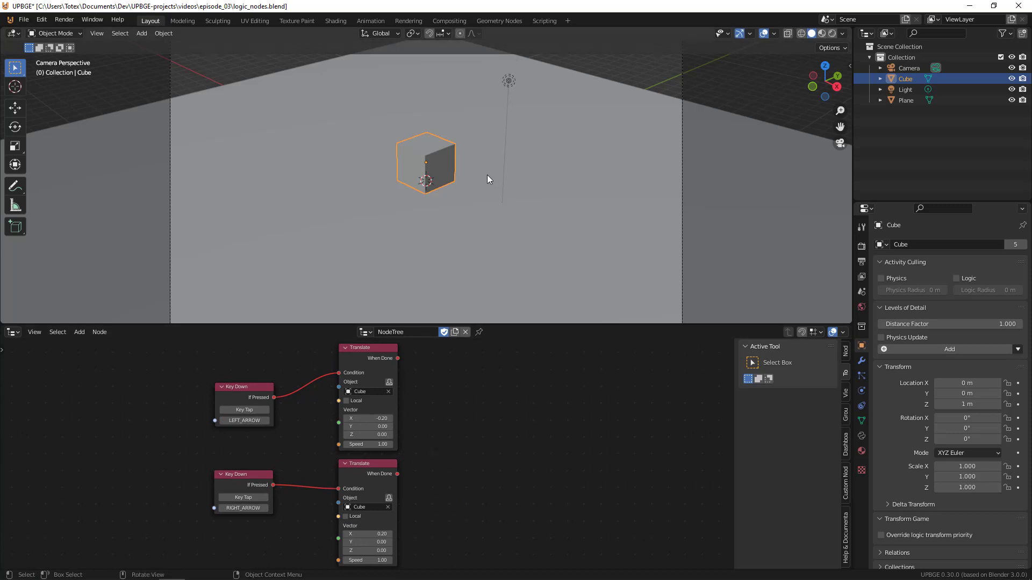
{"action": "key", "text": "p"}
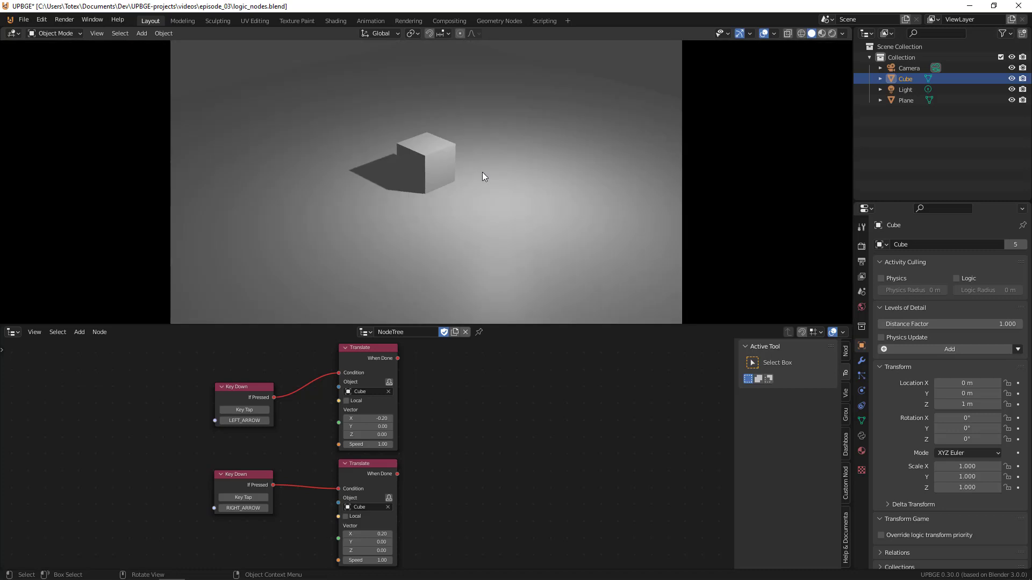
{"action": "key", "text": "Escape"}
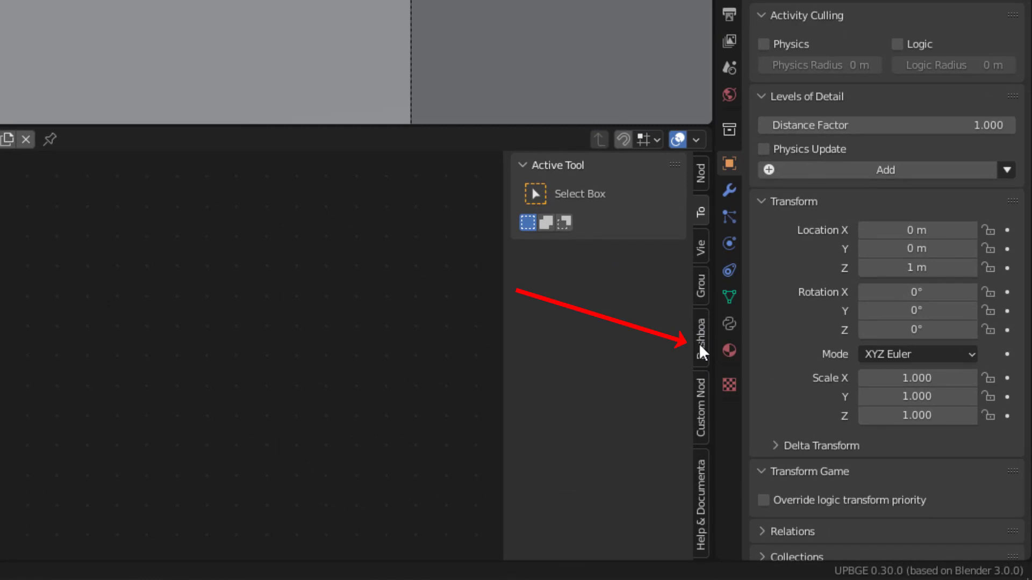
- Apply the logic node tree to the selected cube and test its right and left movement in the running game
{"action": "left_click", "coordinate": [700, 347]}
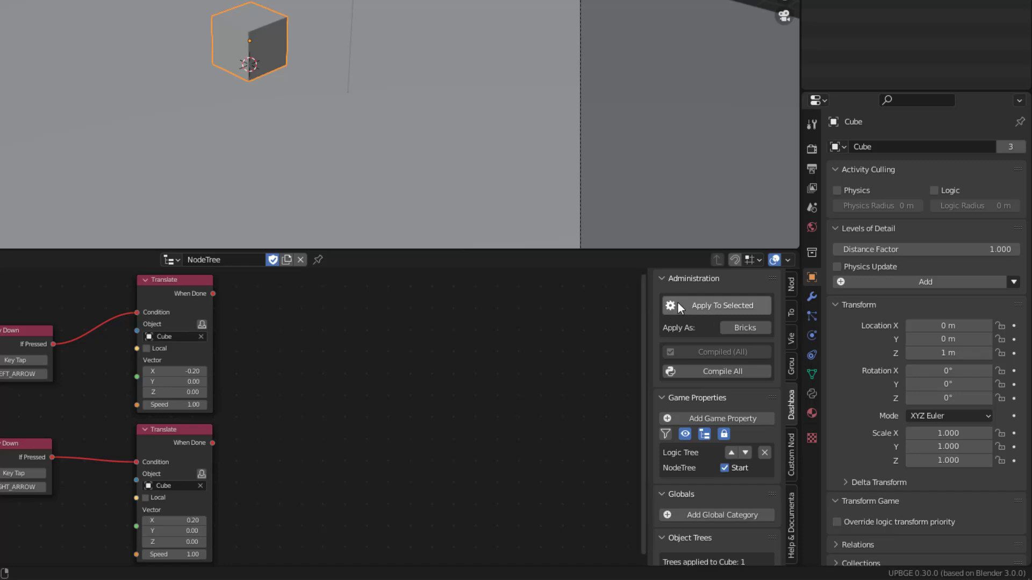
{"action": "left_click", "coordinate": [731, 310]}
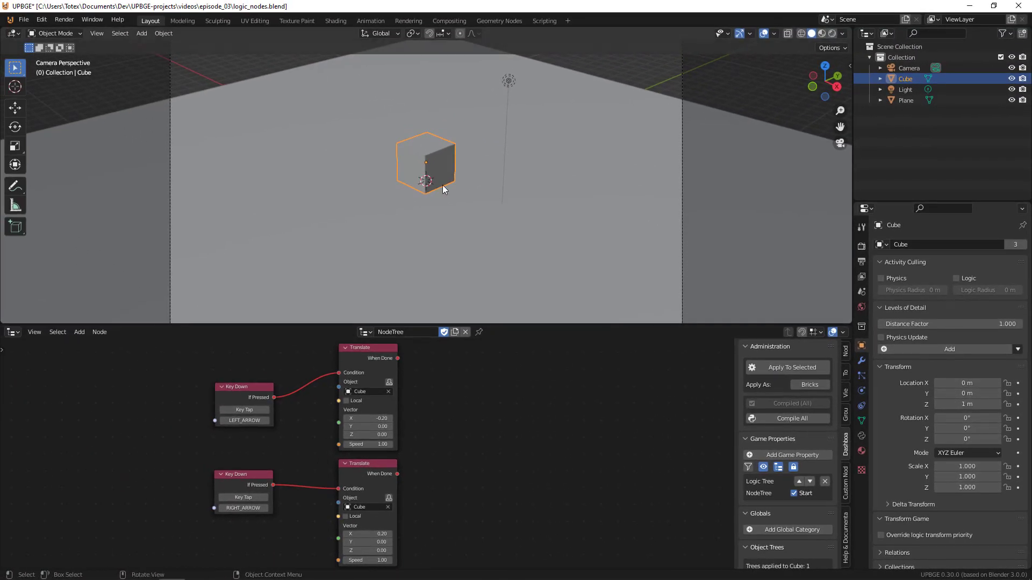
{"action": "key", "text": "p"}
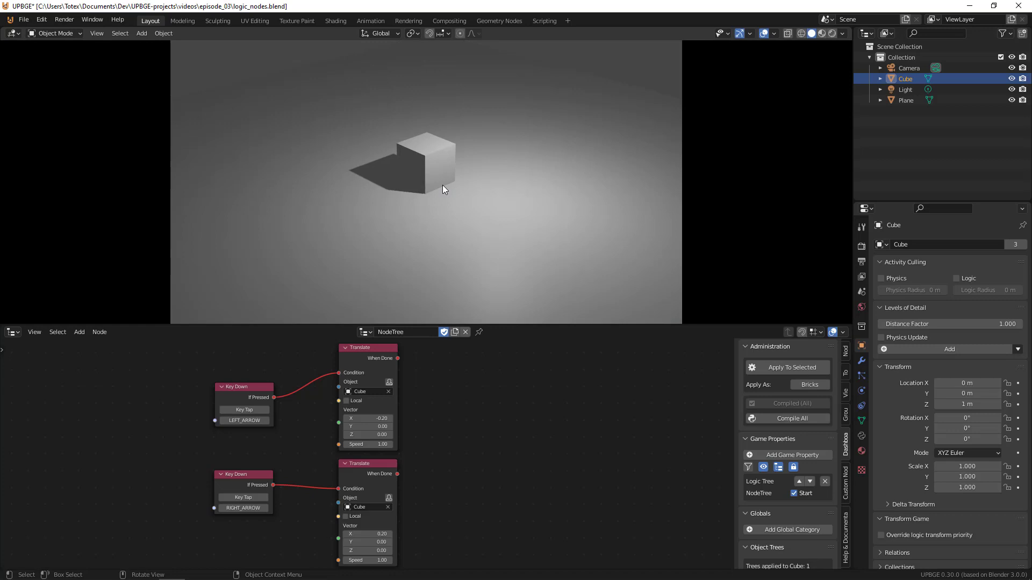
{"action": "key", "text": "Right"}
{"action": "key", "text": "Left"}
{"action": "key", "text": "Escape"}
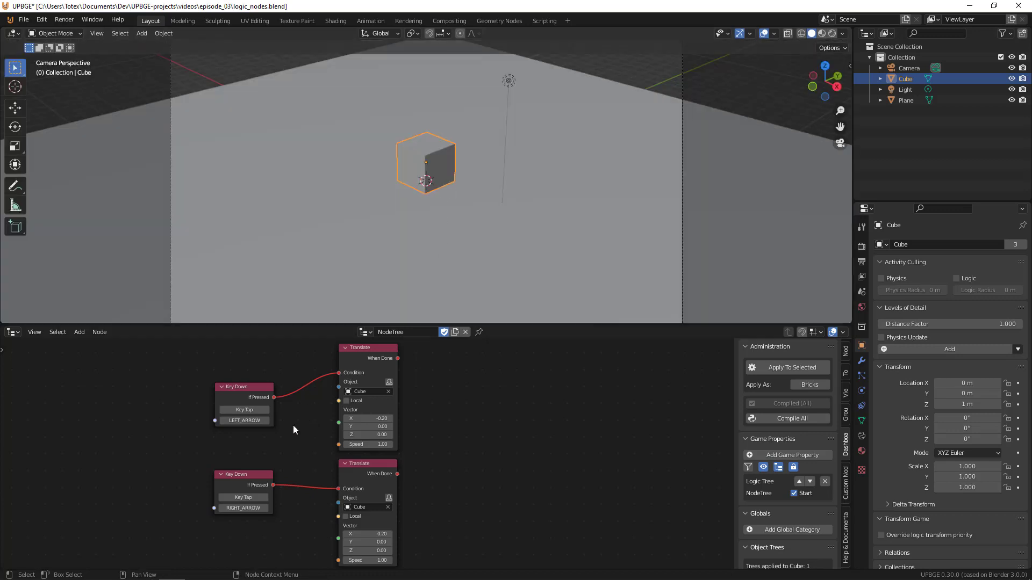
- Switch both keyboard nodes from Key Tap to Key Down mode and test the cube's left and right movement in the game
{"action": "left_click", "coordinate": [241, 412]}
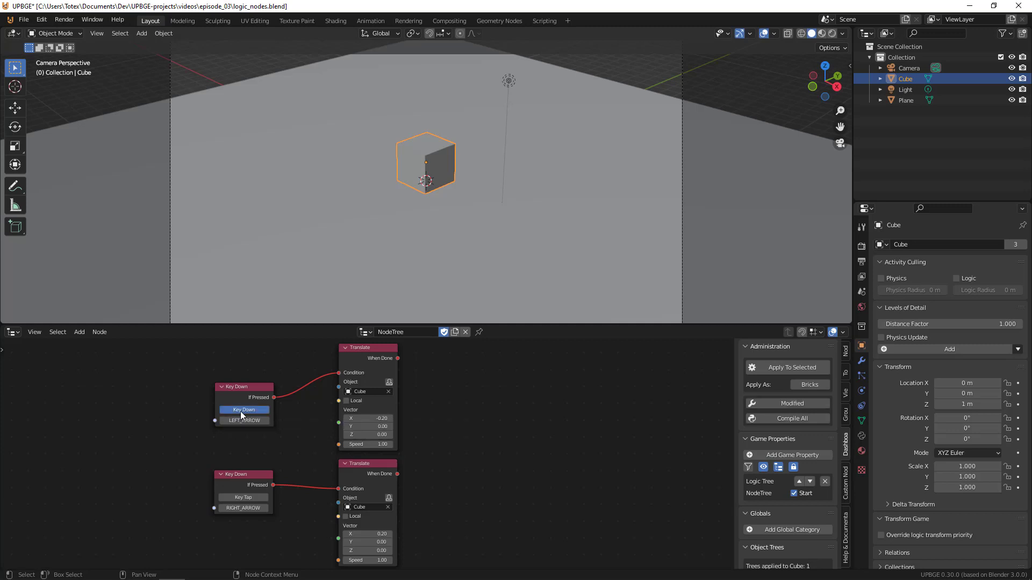
{"action": "left_click", "coordinate": [239, 499]}
{"action": "key", "text": "p"}
{"action": "key", "text": "Right"}
{"action": "key", "text": "Right"}
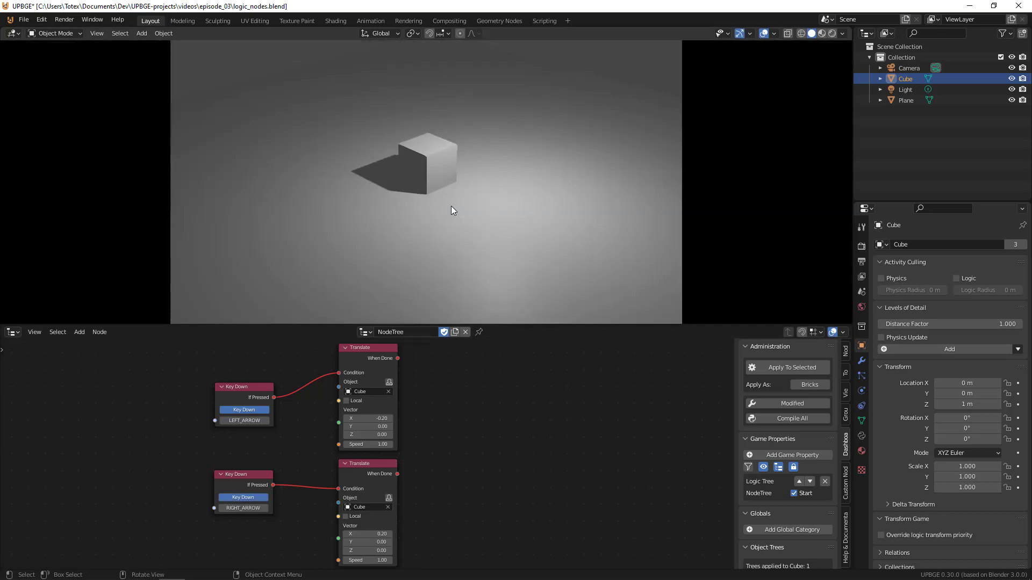
{"action": "key", "text": "Right"}
{"action": "key", "text": "Left"}
{"action": "key", "text": "Right"}
{"action": "key", "text": "Left"}
{"action": "key", "text": "Right"}
{"action": "key", "text": "Left"}
{"action": "key", "text": "Right"}
{"action": "key", "text": "Escape"}
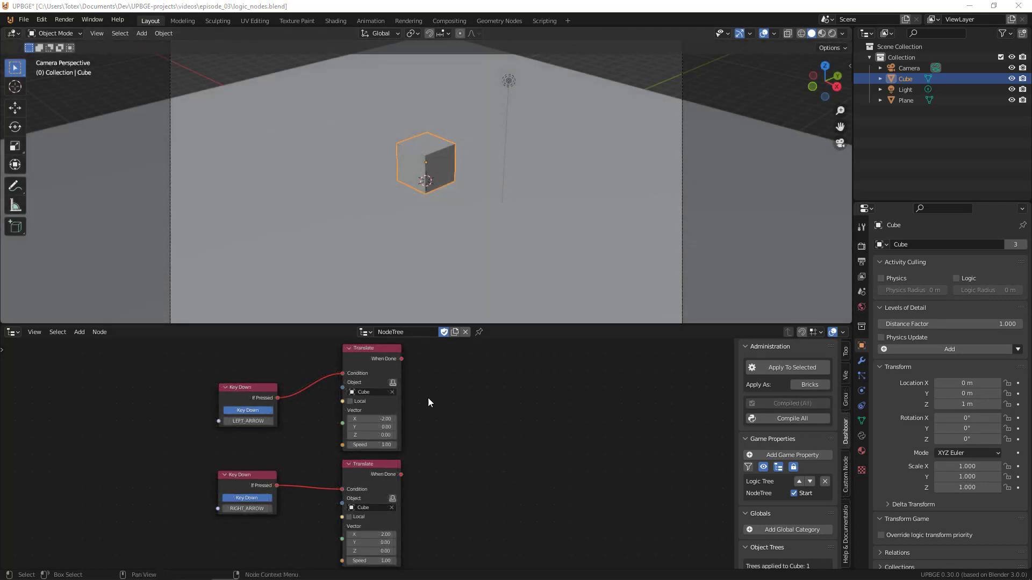
{"action": "left_click_drag", "start_coordinate": [388, 350], "coordinate": [385, 352]}
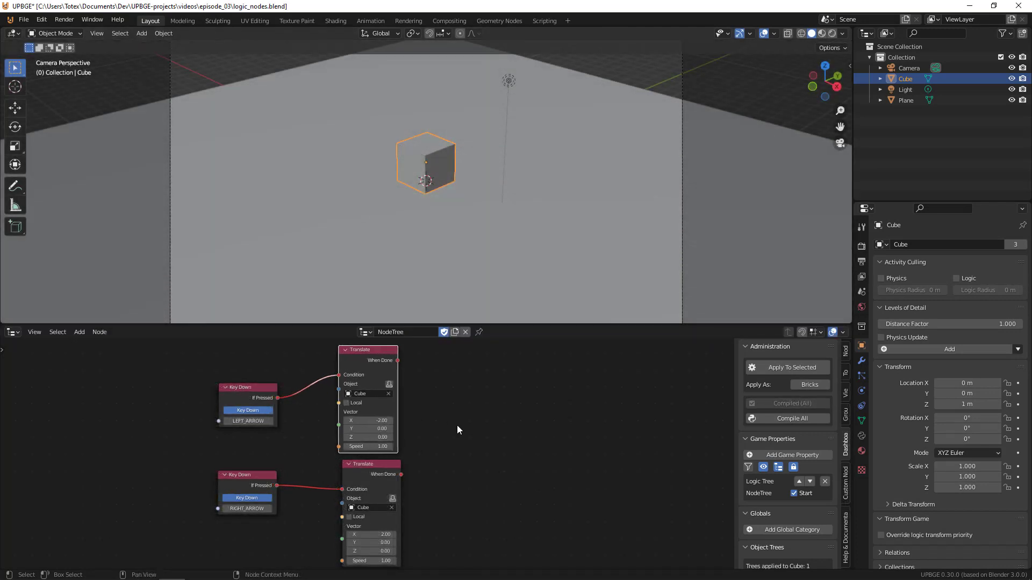
{"action": "middle_click_drag", "start_coordinate": [462, 423], "coordinate": [485, 434]}
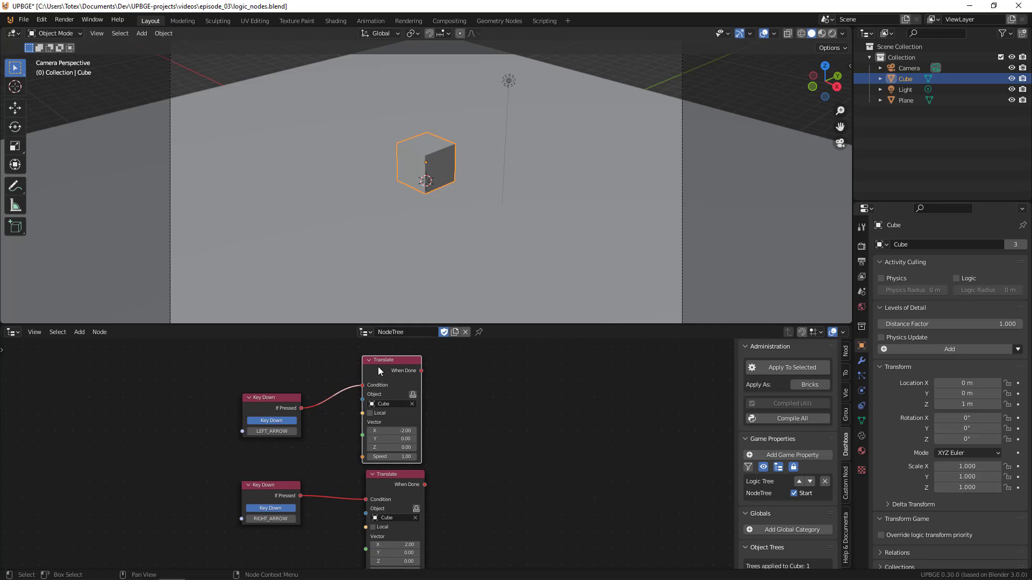
{"action": "mouse_move", "coordinate": [395, 362]}
{"action": "left_mouse_down"}
{"action": "mouse_move", "coordinate": [411, 360]}
{"action": "mouse_move", "coordinate": [400, 360]}
{"action": "left_mouse_up"}
{"action": "mouse_move", "coordinate": [482, 417]}
{"action": "middle_mouse_down"}
{"action": "mouse_move", "coordinate": [484, 431]}
{"action": "mouse_move", "coordinate": [477, 423]}
{"action": "middle_mouse_up"}
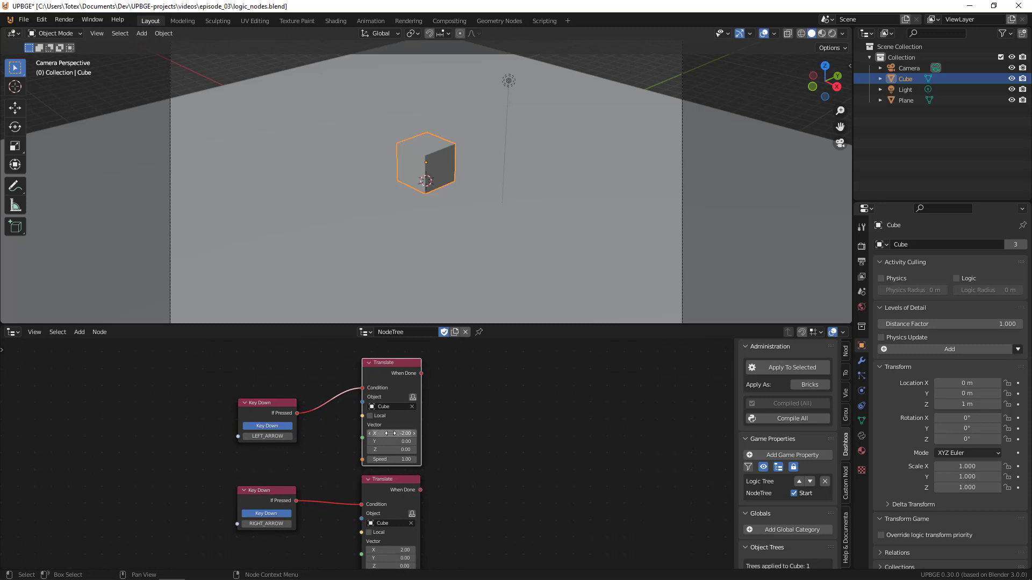
- Select the cube, run the game to test its right and left movement with the Translate nodes, and stop it
{"action": "left_click", "coordinate": [487, 202]}
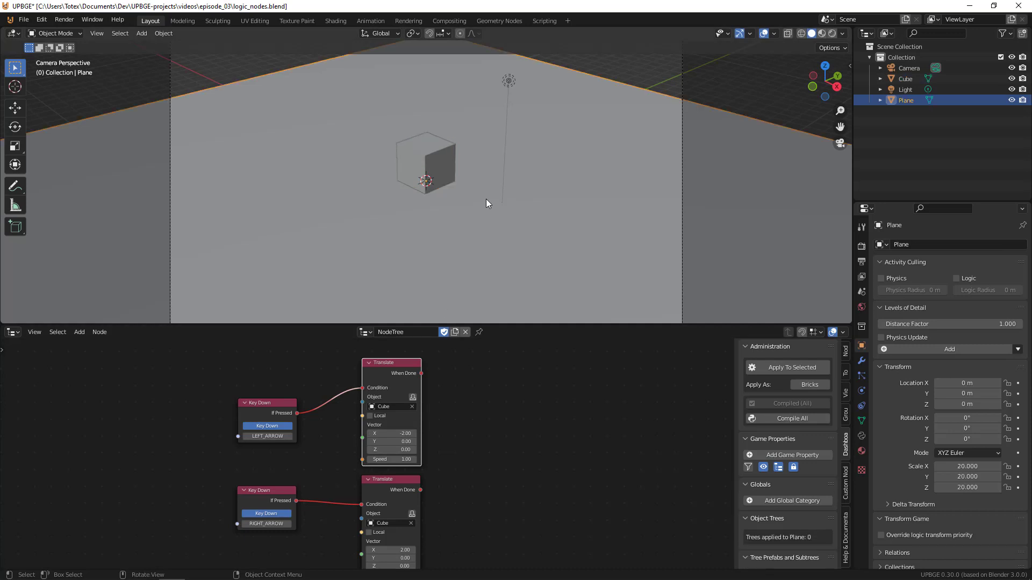
{"action": "left_click", "coordinate": [437, 171]}
{"action": "key", "text": "p"}
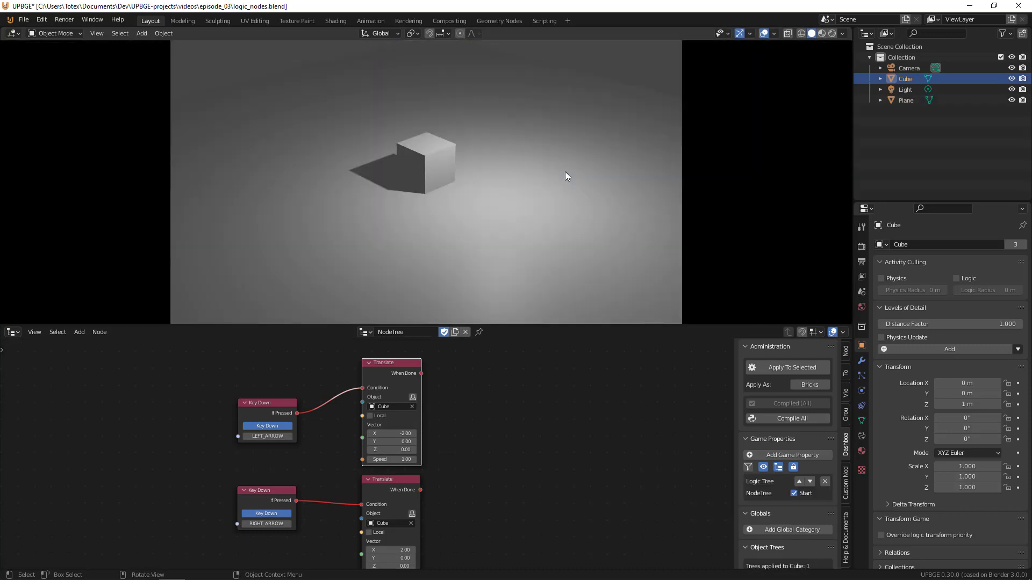
{"action": "key", "text": "Right"}
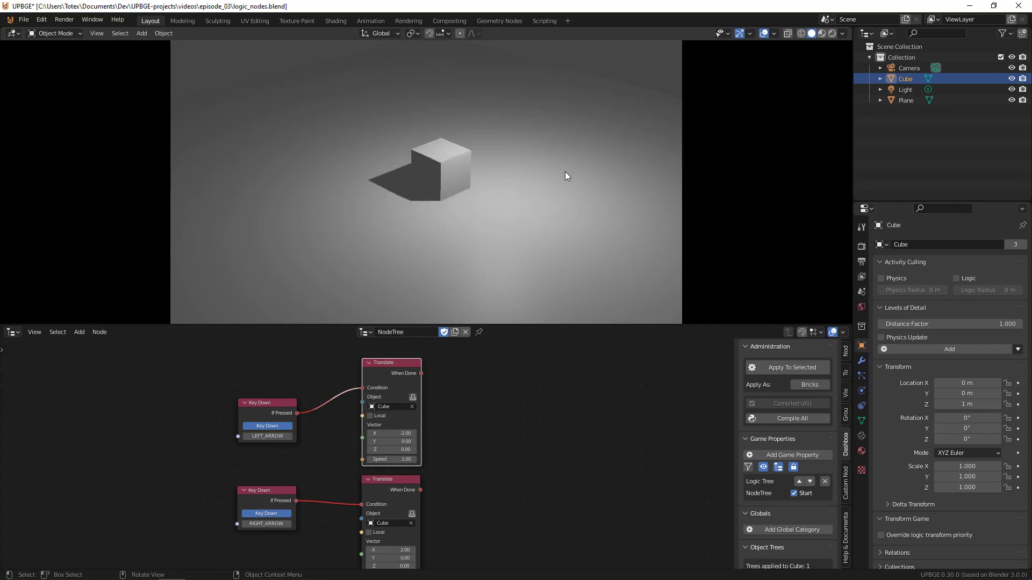
{"action": "key", "text": "Left"}
{"action": "key", "text": "Right"}
{"action": "key", "text": "Left"}
{"action": "key", "text": "Right"}
{"action": "key", "text": "Left"}
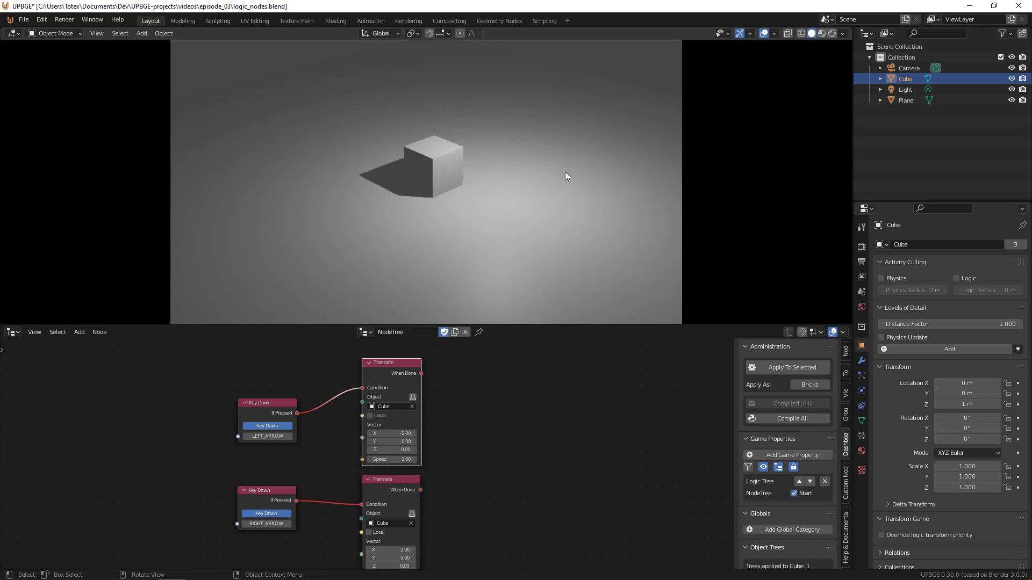
{"action": "key", "text": "Left"}
{"action": "key", "text": "Right"}
{"action": "key", "text": "Left"}
{"action": "key", "text": "Escape"}
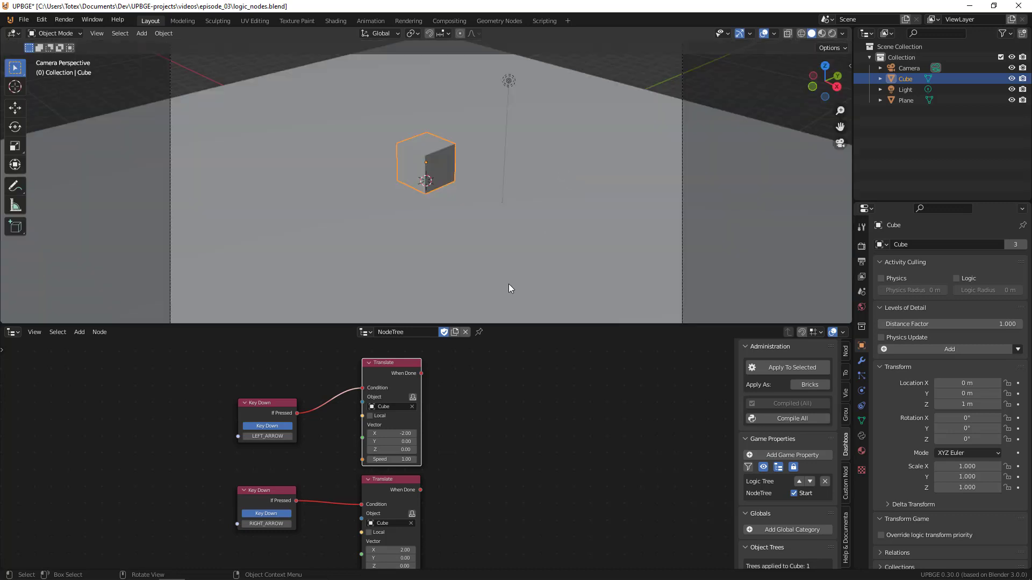
- Delete both Translate nodes from the logic node tree
{"action": "mouse_move", "coordinate": [394, 363]}
{"action": "left_mouse_down"}
{"action": "mouse_move", "coordinate": [409, 363]}
{"action": "mouse_move", "coordinate": [386, 363]}
{"action": "mouse_move", "coordinate": [396, 363]}
{"action": "left_mouse_up"}
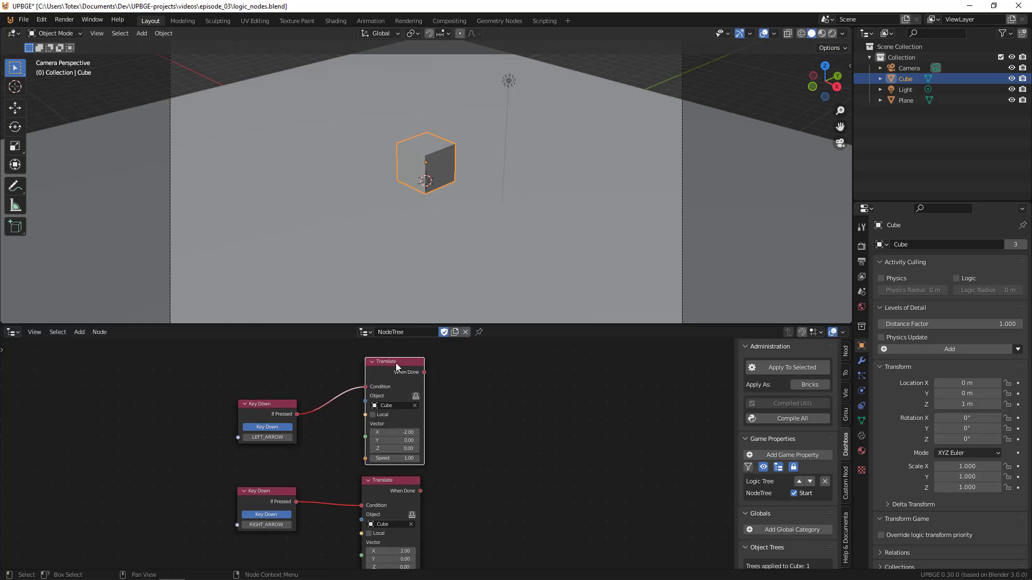
{"action": "key", "text": "x"}
{"action": "left_click", "coordinate": [392, 481]}
{"action": "key", "text": "x"}
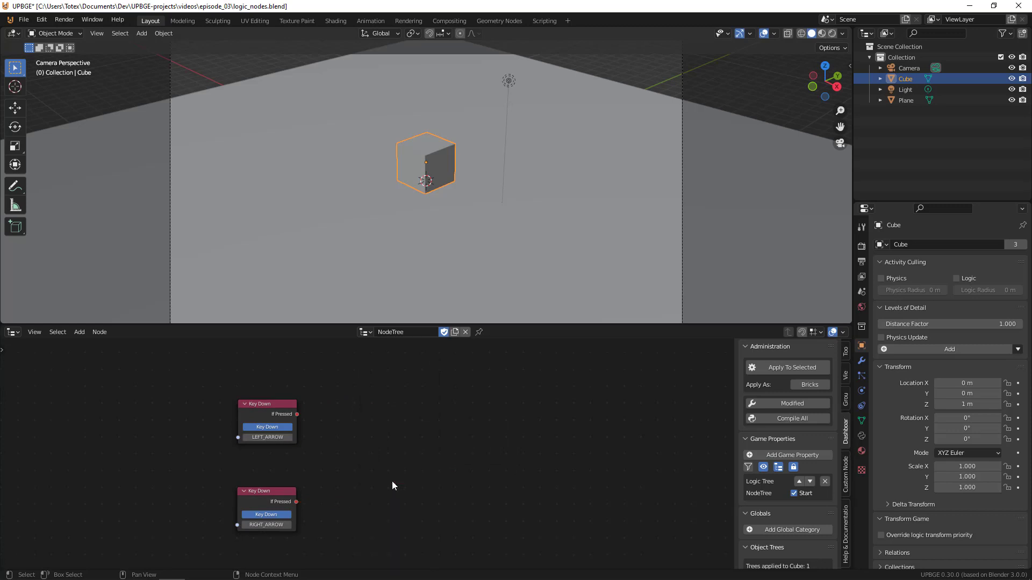
- Add an Apply Movement node and link the Left Arrow's Key Down output to its Condition input
{"action": "left_click", "coordinate": [80, 331]}
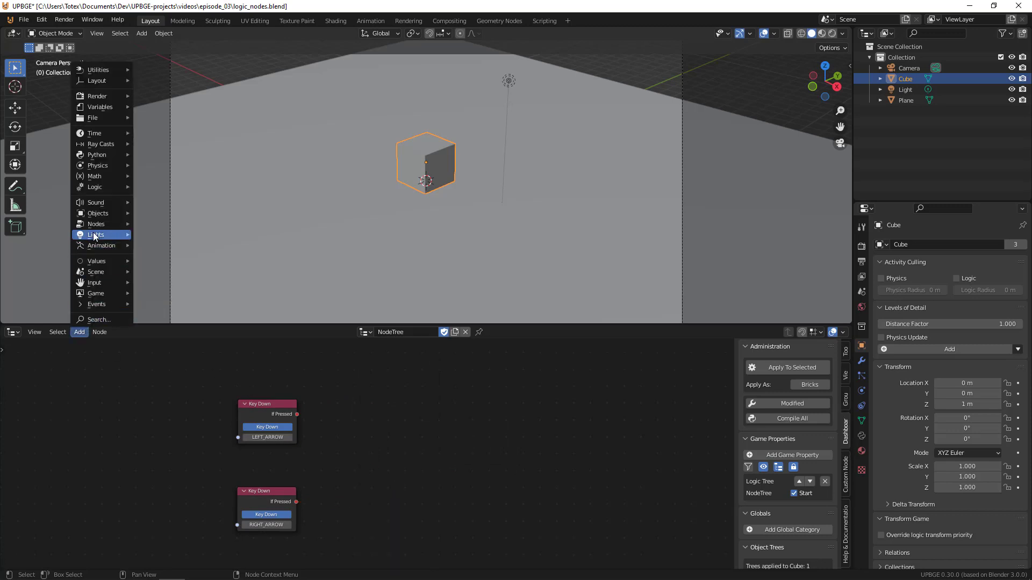
{"action": "mouse_move", "coordinate": [97, 215]}
{"action": "mouse_move", "coordinate": [161, 213]}
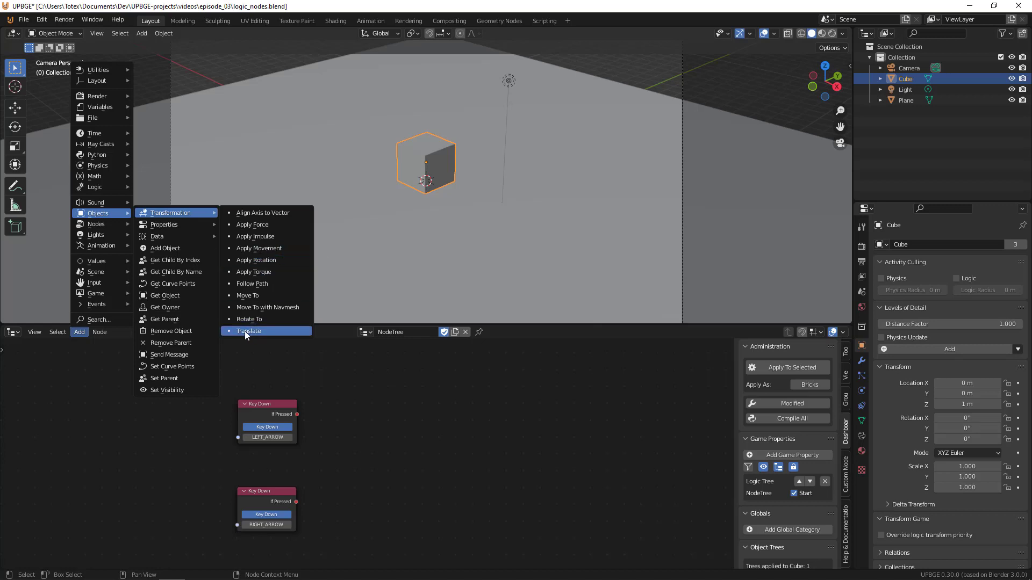
{"action": "left_click", "coordinate": [247, 250]}
{"action": "left_click", "coordinate": [305, 424]}
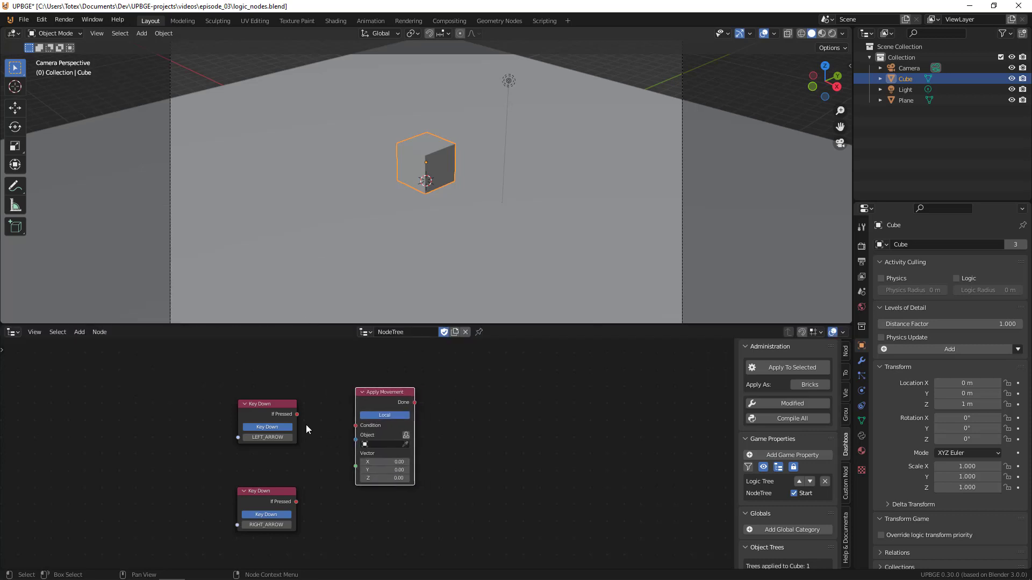
{"action": "left_click_drag", "start_coordinate": [297, 414], "coordinate": [353, 426]}
- Set the Apply Movement node's object to Cube and its vector X value to -0.2
{"action": "left_click", "coordinate": [369, 445]}
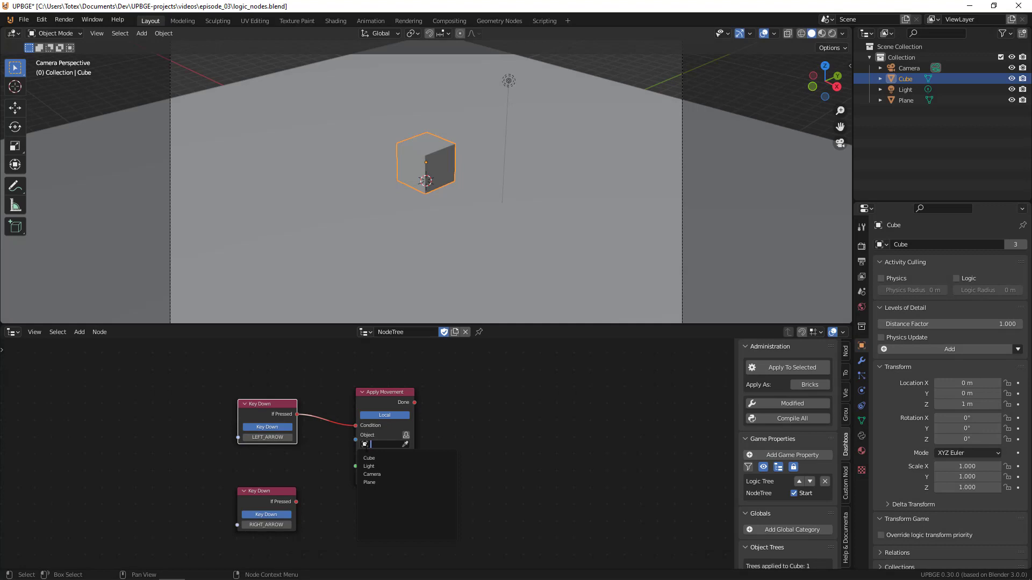
{"action": "left_click", "coordinate": [376, 458]}
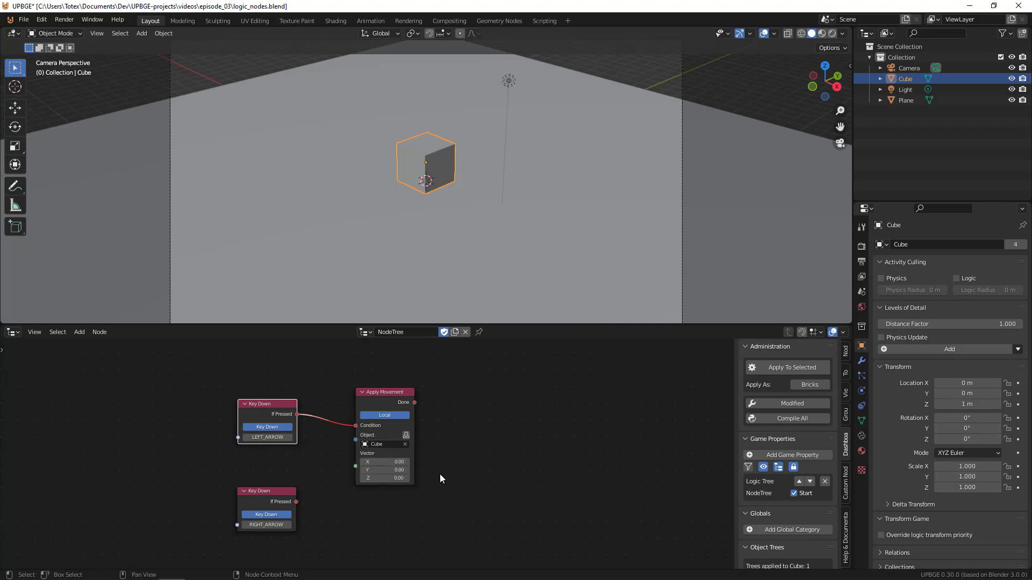
{"action": "left_click", "coordinate": [376, 461]}
{"action": "type", "text": "-0.2"}
{"action": "key", "text": "Return"}
- Duplicate the Apply Movement node below the original and link the Right Arrow's Key Down output to the copy's Condition
{"action": "middle_click_drag", "start_coordinate": [430, 424], "coordinate": [412, 395]}
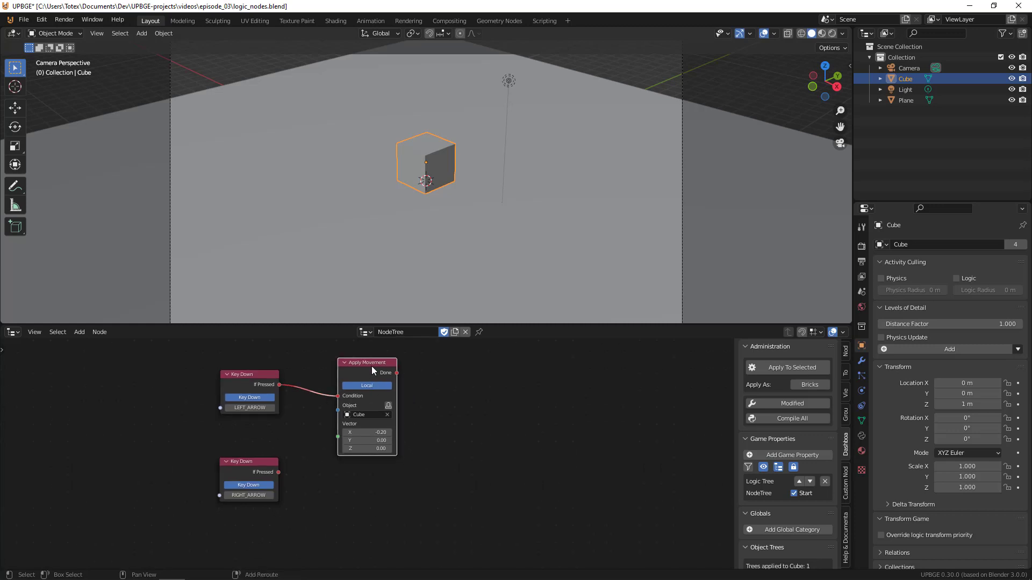
{"action": "key", "text": "shift+d"}
{"action": "left_click", "coordinate": [373, 476]}
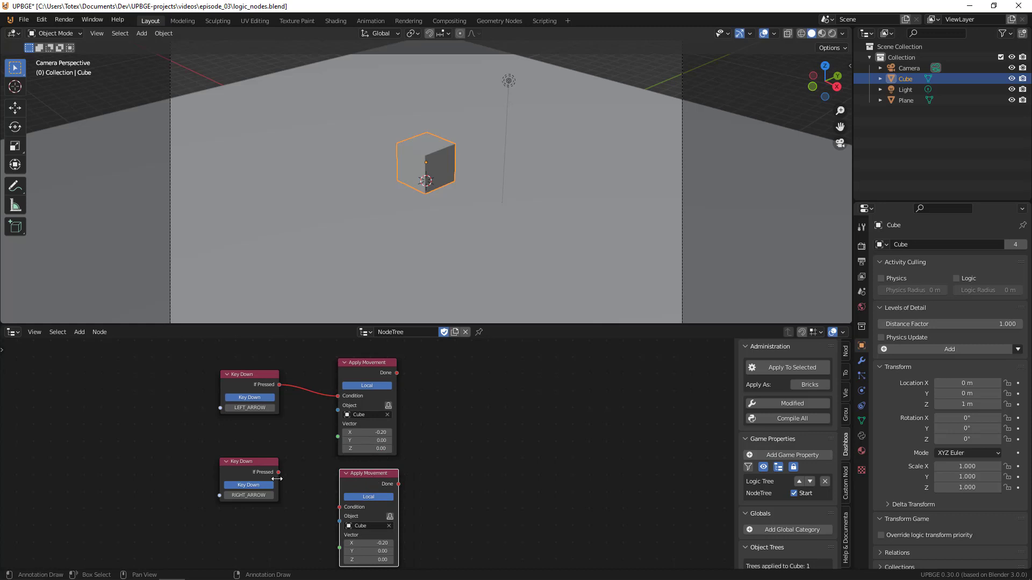
{"action": "left_click_drag", "start_coordinate": [279, 472], "coordinate": [339, 506]}
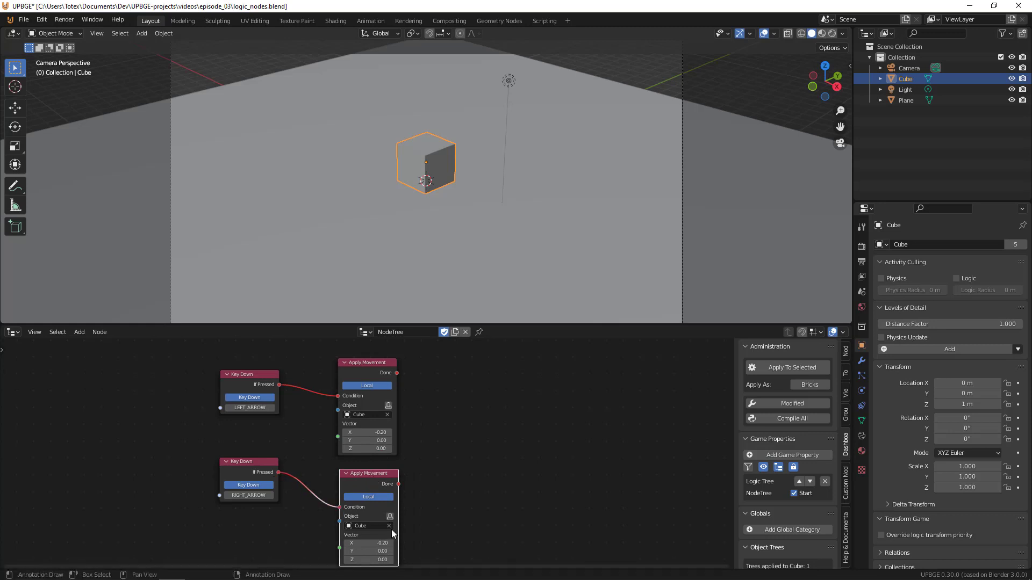
- Set the vector X value of the Right Arrow's Apply Movement node to 0.2
{"action": "left_click", "coordinate": [367, 543]}
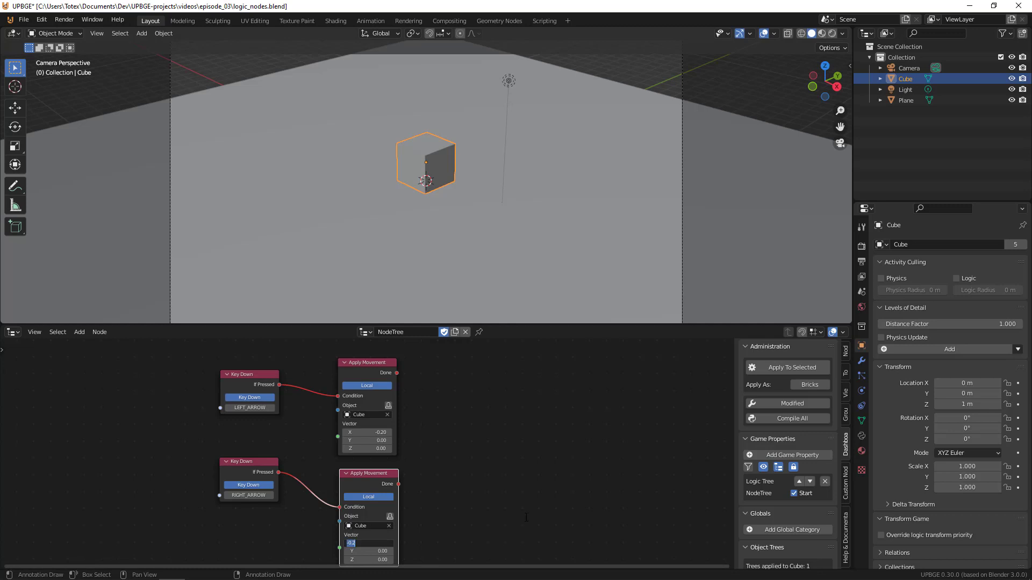
{"action": "type", "text": "0.2"}
{"action": "key", "text": "Return"}
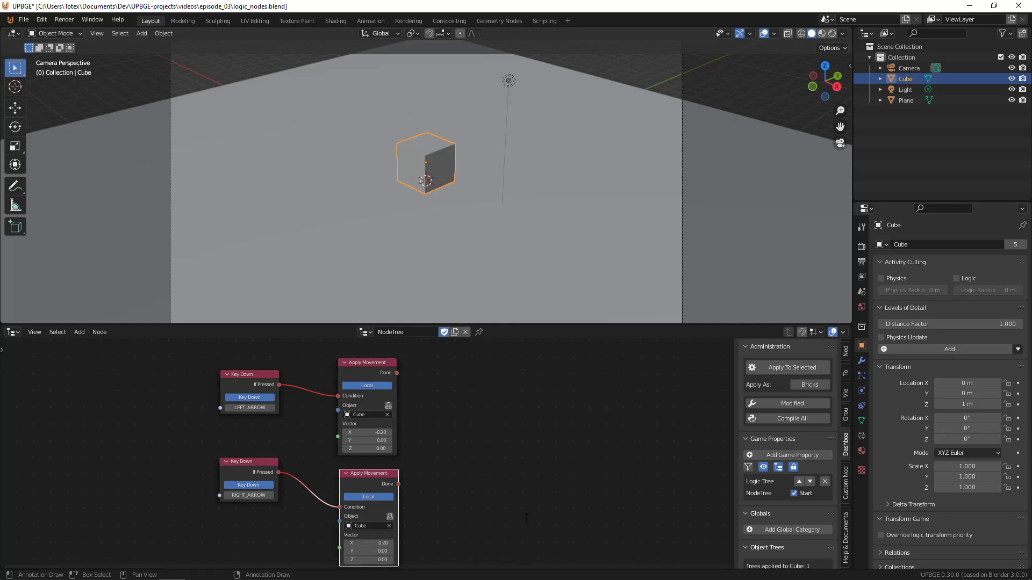
- Run the game, test the cube's right and left movement with the Apply Movement nodes, and stop it
{"action": "middle_click_drag", "start_coordinate": [486, 488], "coordinate": [445, 481]}
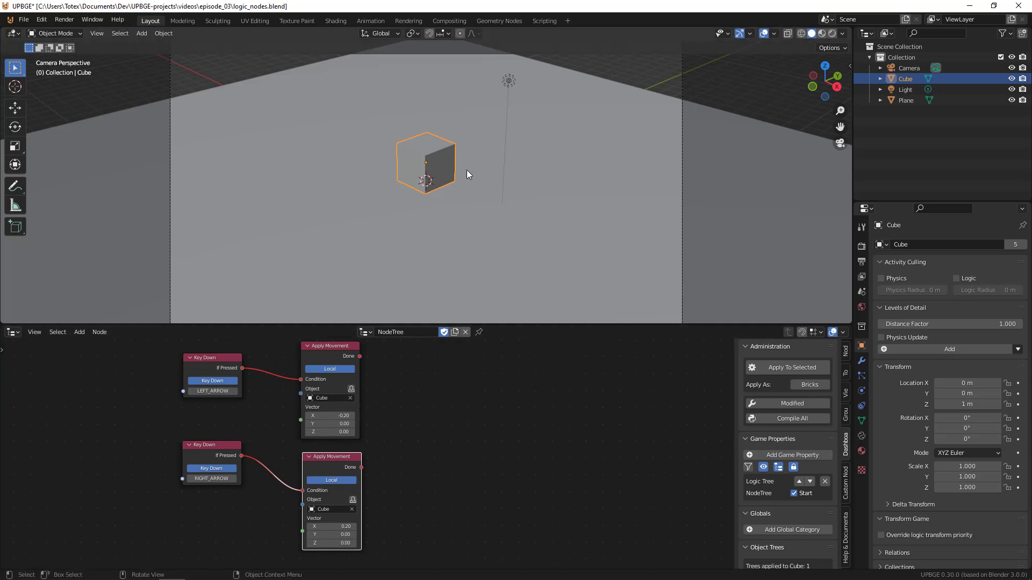
{"action": "key", "text": "p"}
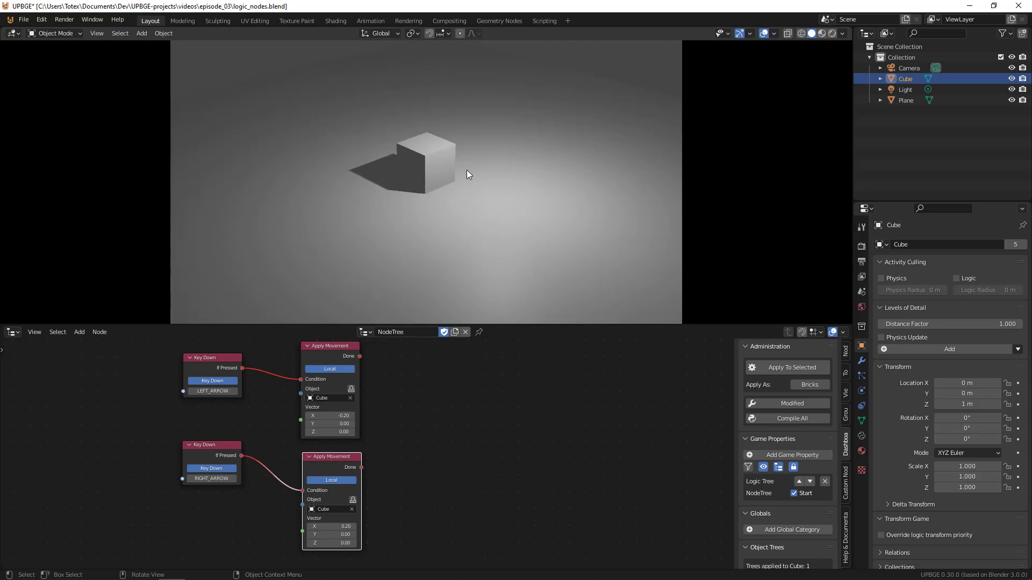
{"action": "key", "text": "Right"}
{"action": "key", "text": "Left"}
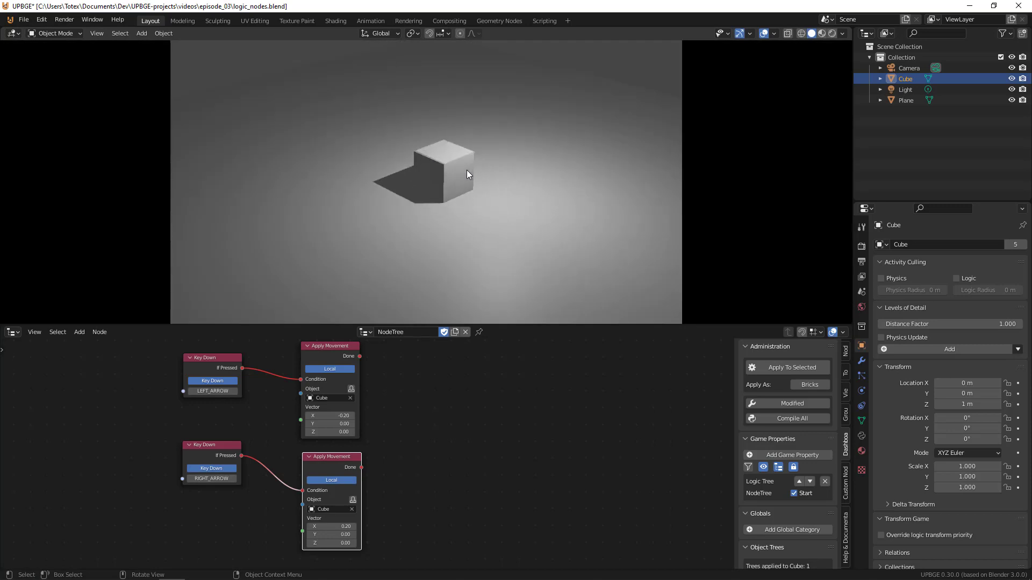
{"action": "key", "text": "Right"}
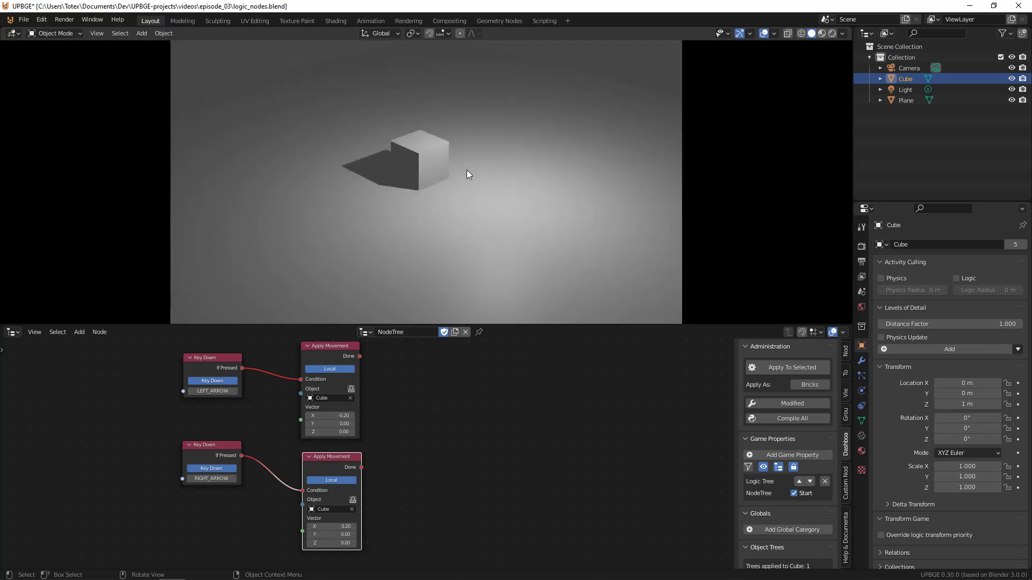
{"action": "key", "text": "Left"}
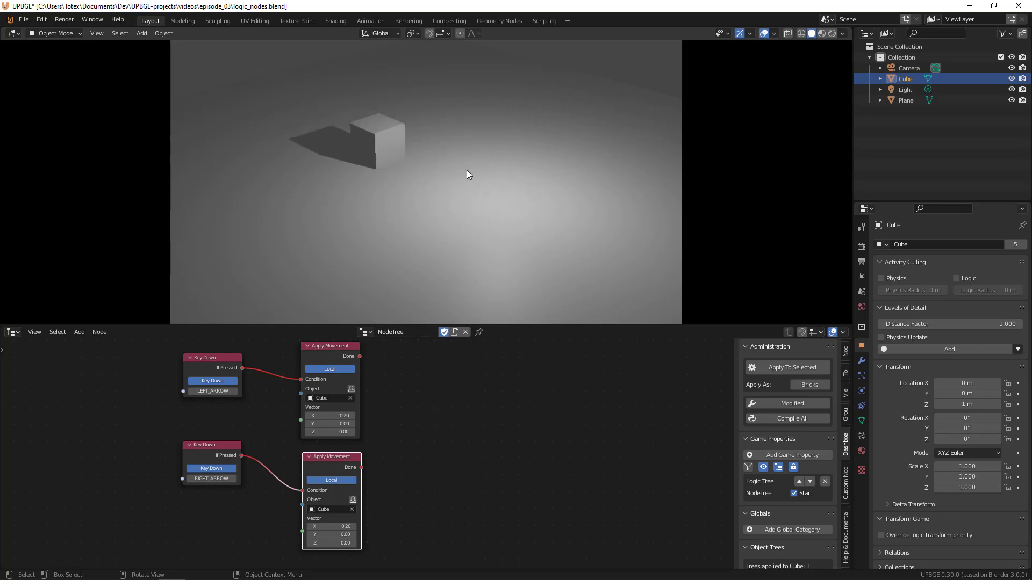
{"action": "key", "text": "Right"}
{"action": "key", "text": "Escape"}
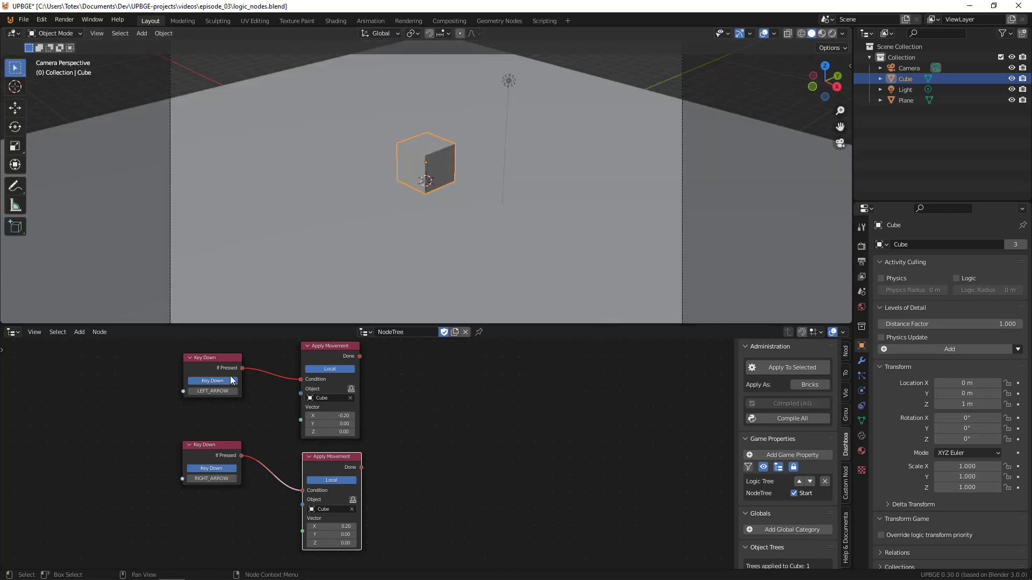
- Switch both keyboard nodes to Key Tap mode and test the cube's right and left movement in the game
{"action": "left_click", "coordinate": [210, 382]}
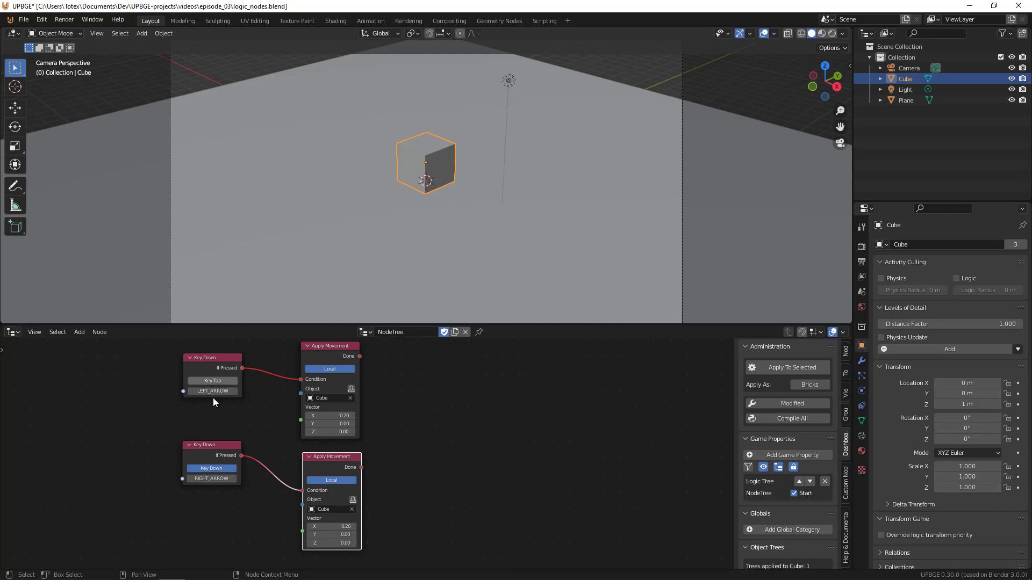
{"action": "left_click", "coordinate": [211, 468]}
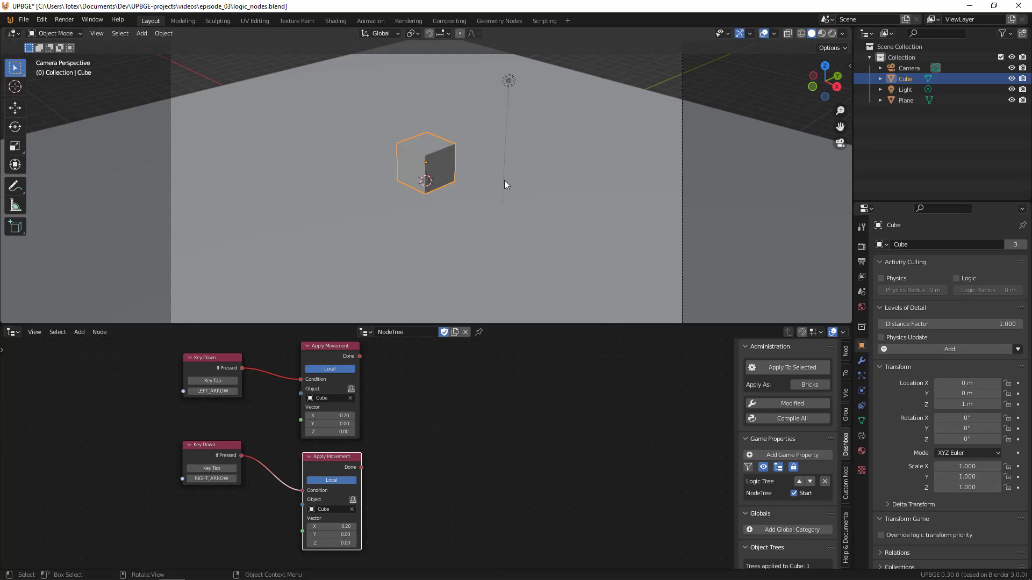
{"action": "key", "text": "p"}
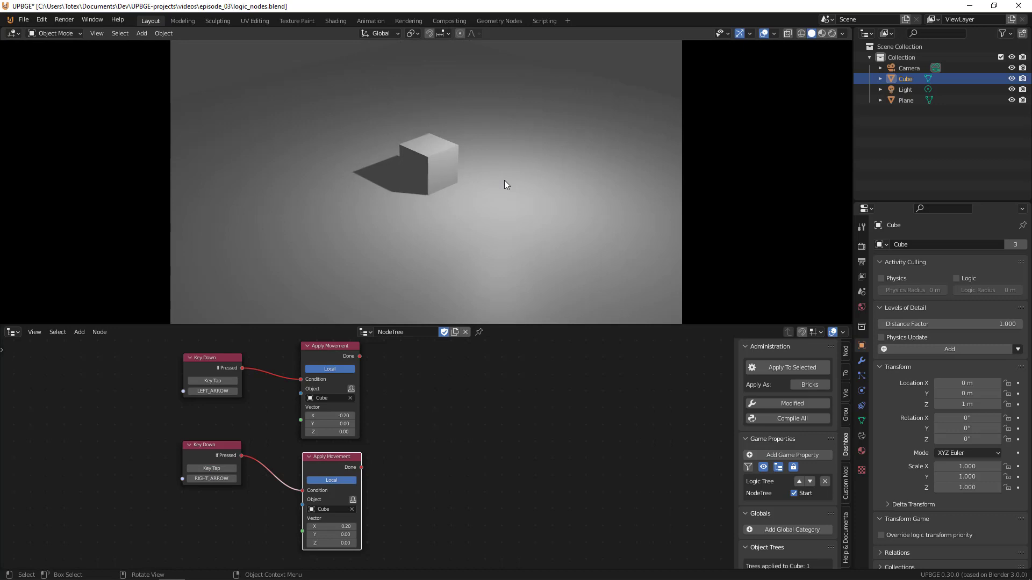
{"action": "key", "text": "Right"}
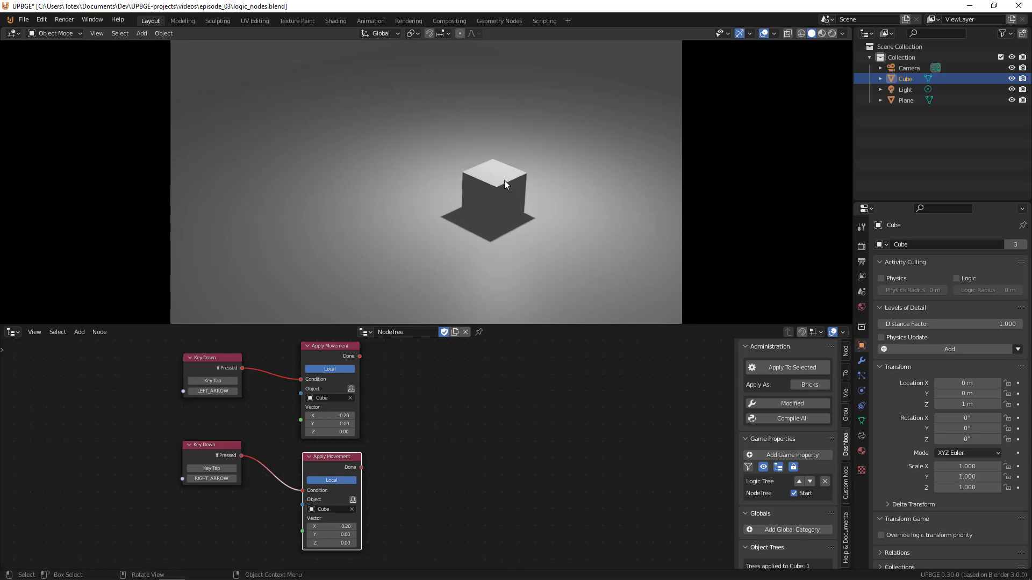
{"action": "key", "text": "Left"}
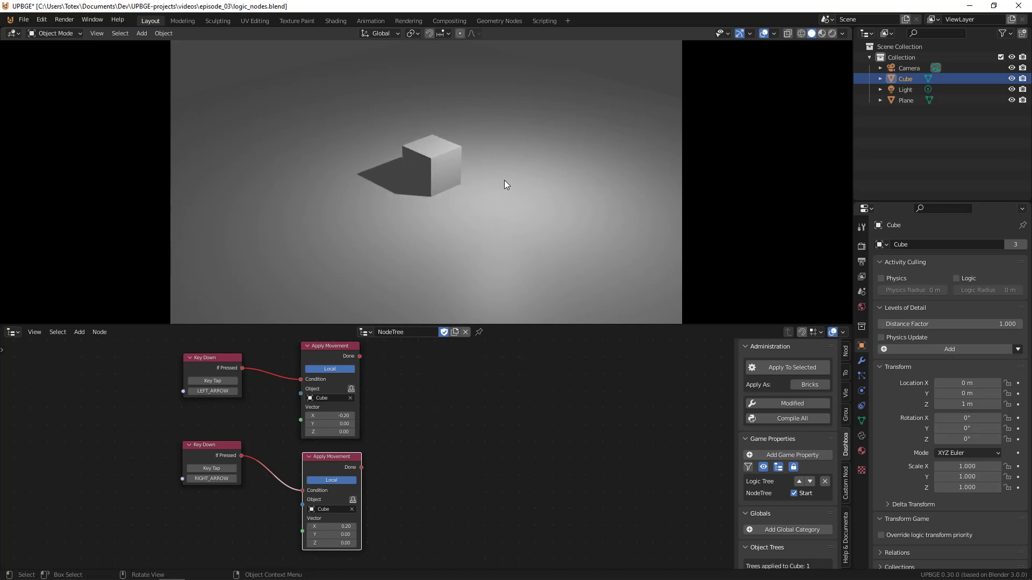
{"action": "key", "text": "Escape"}
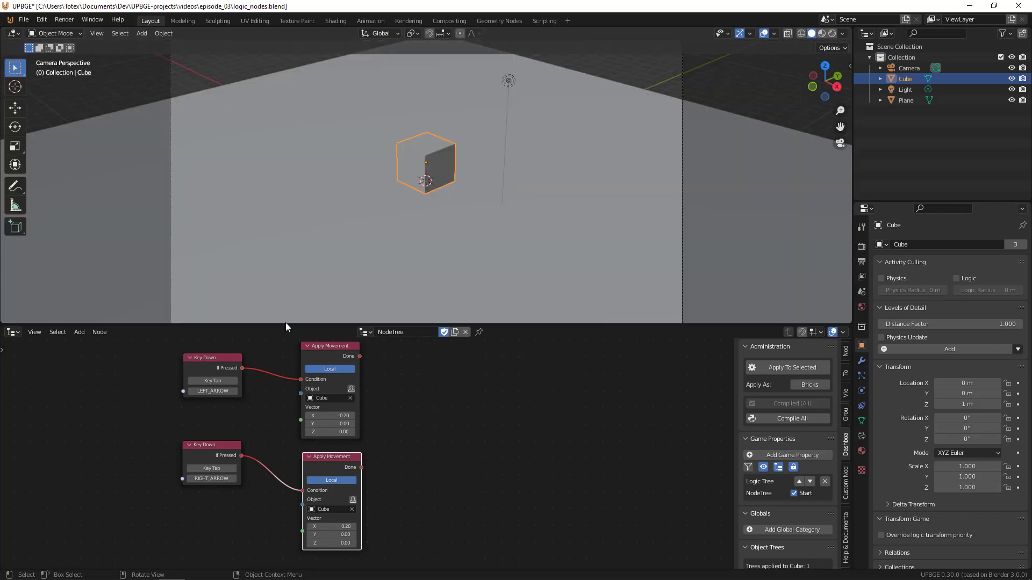
- Set both keyboard nodes back to Key Down mode and lower the Right Arrow's node slightly beside its Apply Movement node
{"action": "left_click", "coordinate": [208, 381]}
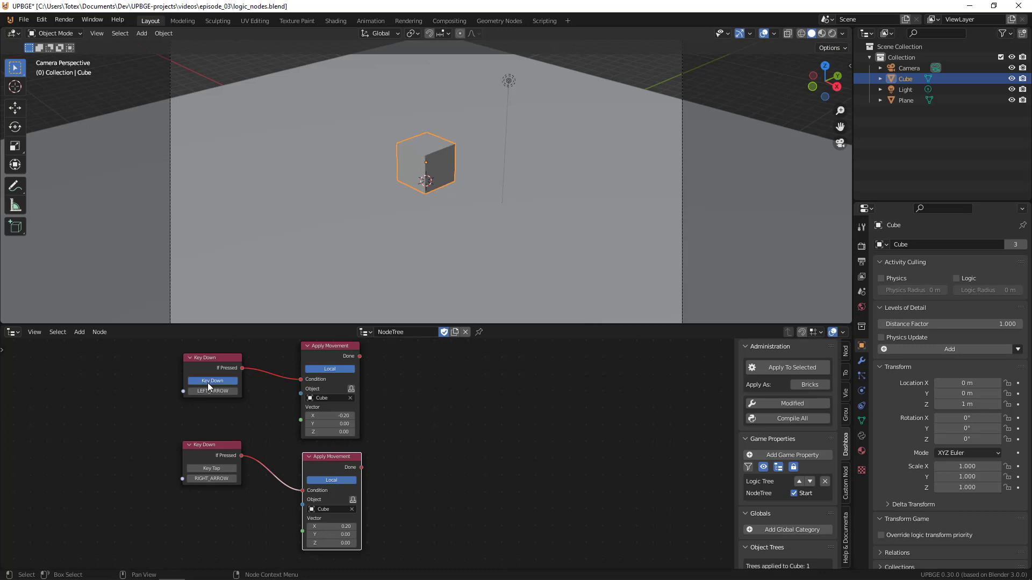
{"action": "left_click", "coordinate": [206, 469]}
{"action": "middle_click_drag", "start_coordinate": [451, 475], "coordinate": [535, 413]}
{"action": "left_click_drag", "start_coordinate": [305, 394], "coordinate": [304, 417]}
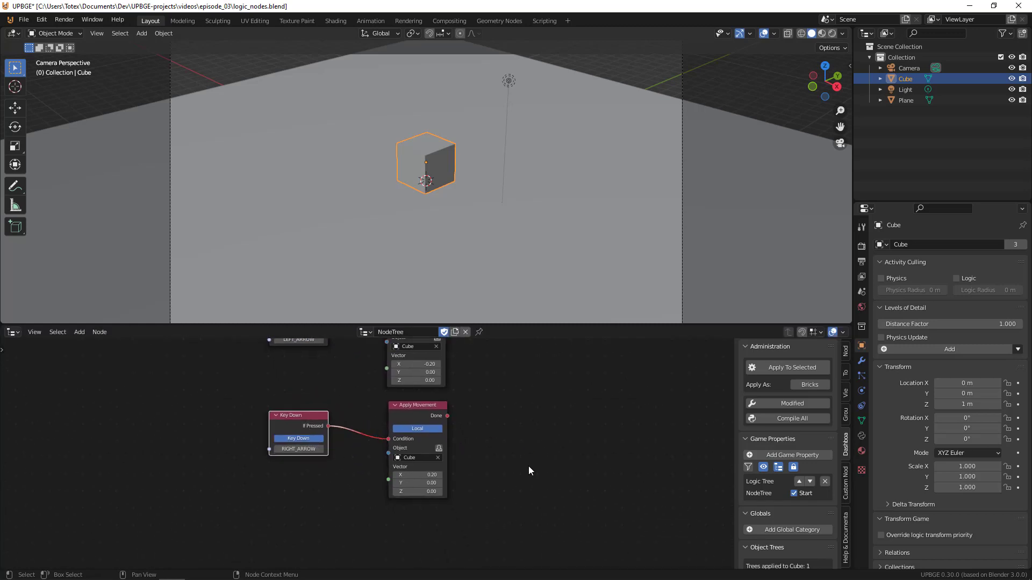
{"action": "middle_click_drag", "start_coordinate": [528, 466], "coordinate": [506, 446]}
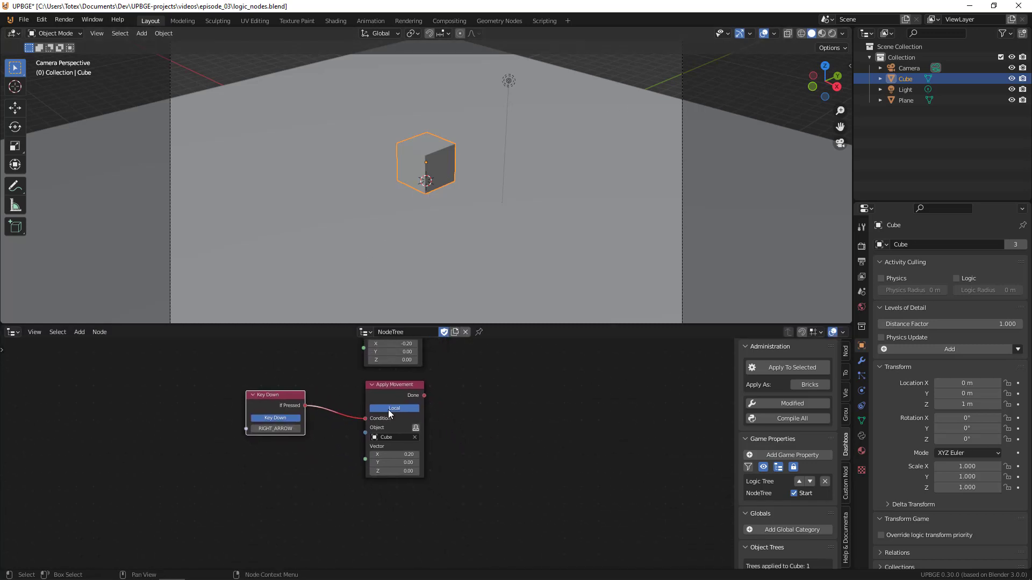
- Duplicate the Right Arrow's Key Down and Apply Movement pair below the original and assign the Up Arrow key to the copy
{"action": "left_click_drag", "start_coordinate": [221, 380], "coordinate": [505, 519]}
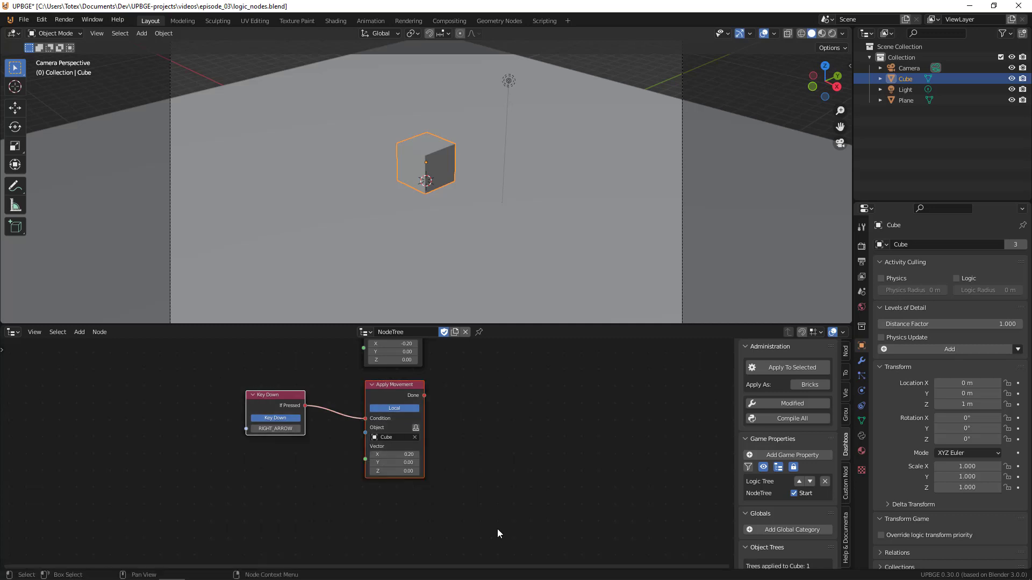
{"action": "key", "text": "shift+d"}
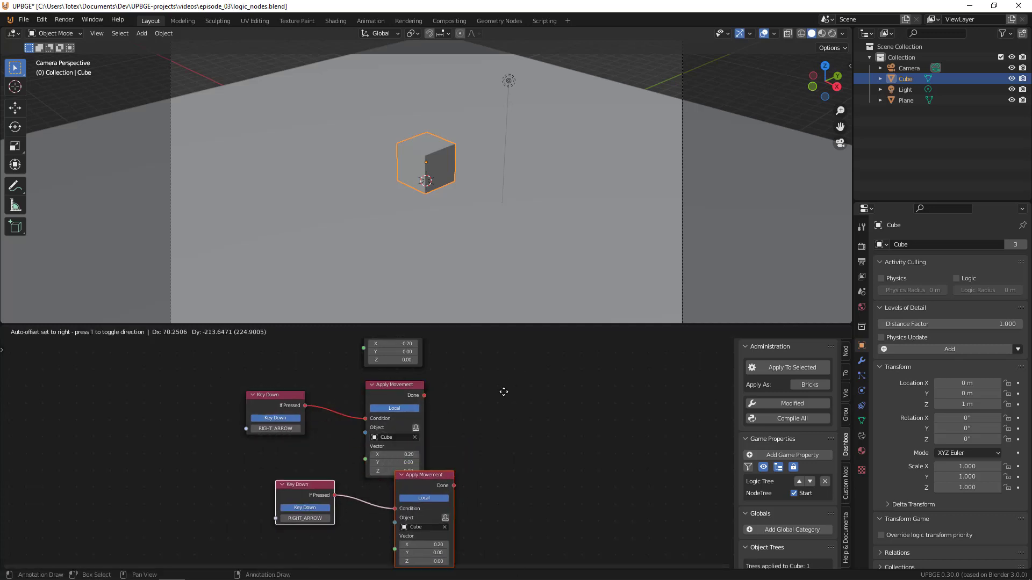
{"action": "left_click", "coordinate": [560, 499]}
{"action": "middle_click_drag", "start_coordinate": [560, 498], "coordinate": [543, 444]}
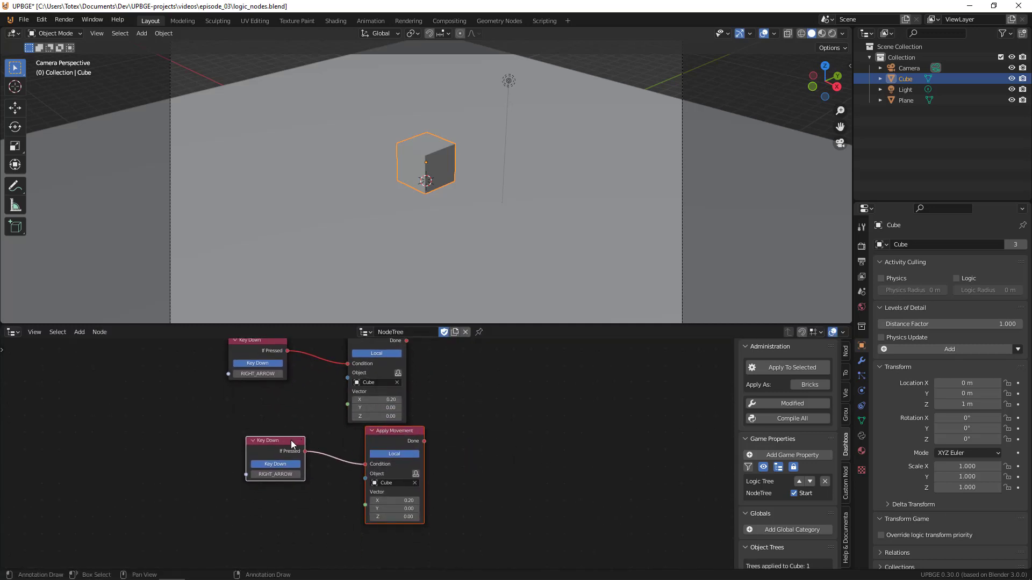
{"action": "left_click_drag", "start_coordinate": [291, 440], "coordinate": [265, 450]}
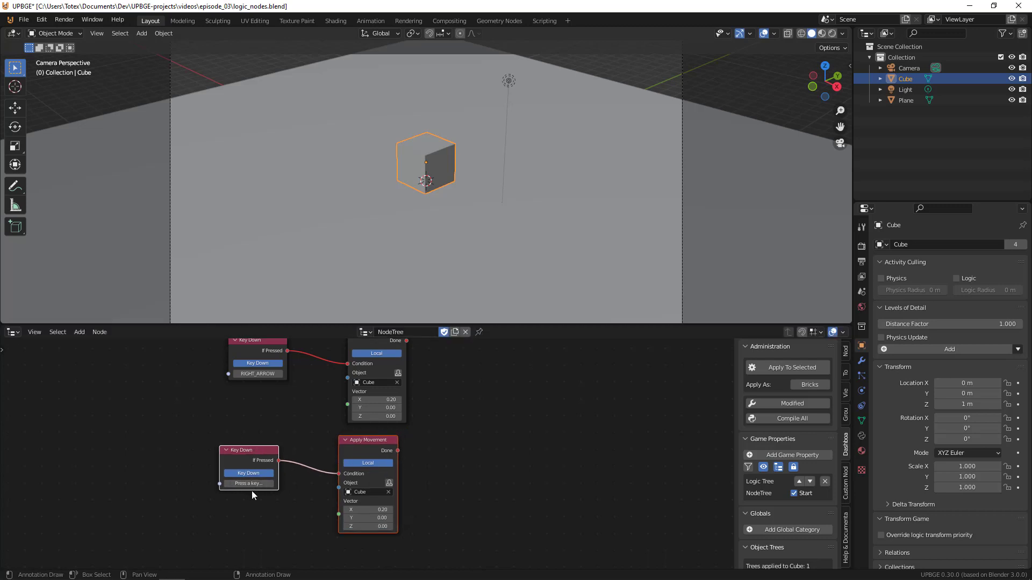
{"action": "key", "text": "Up"}
- Set the vector of the Up Arrow's Apply Movement node to X 0 and Y 0.2
{"action": "left_click", "coordinate": [357, 509]}
{"action": "type", "text": "0"}
{"action": "key", "text": "Return"}
{"action": "left_click", "coordinate": [369, 518]}
{"action": "type", "text": "0.2"}
{"action": "key", "text": "Return"}
- Duplicate the Up Arrow's Key Down and Apply Movement pair below it and assign the Down Arrow key to the copy
{"action": "middle_click_drag", "start_coordinate": [548, 493], "coordinate": [578, 453]}
{"action": "left_click_drag", "start_coordinate": [218, 396], "coordinate": [511, 527]}
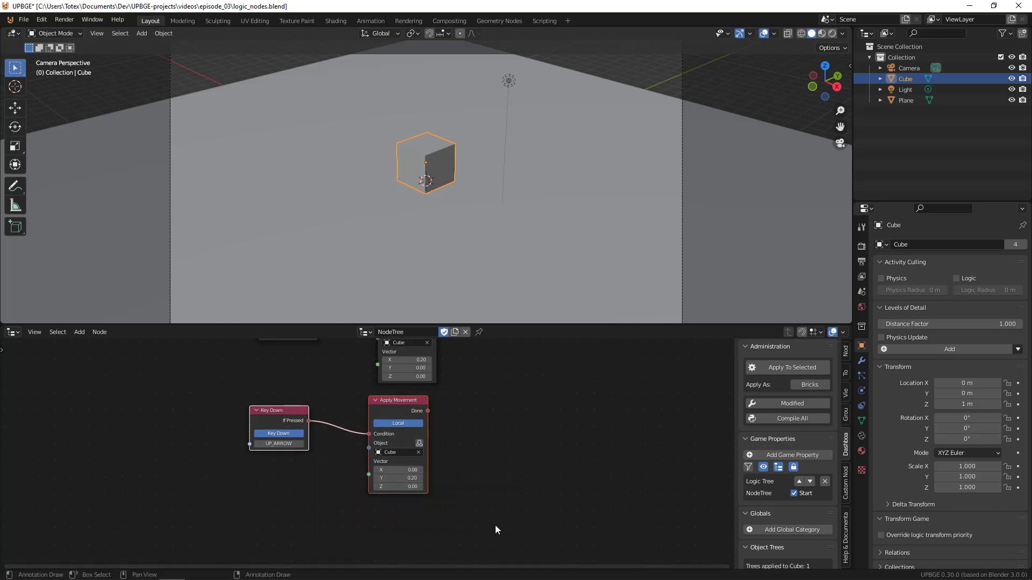
{"action": "key", "text": "shift+d"}
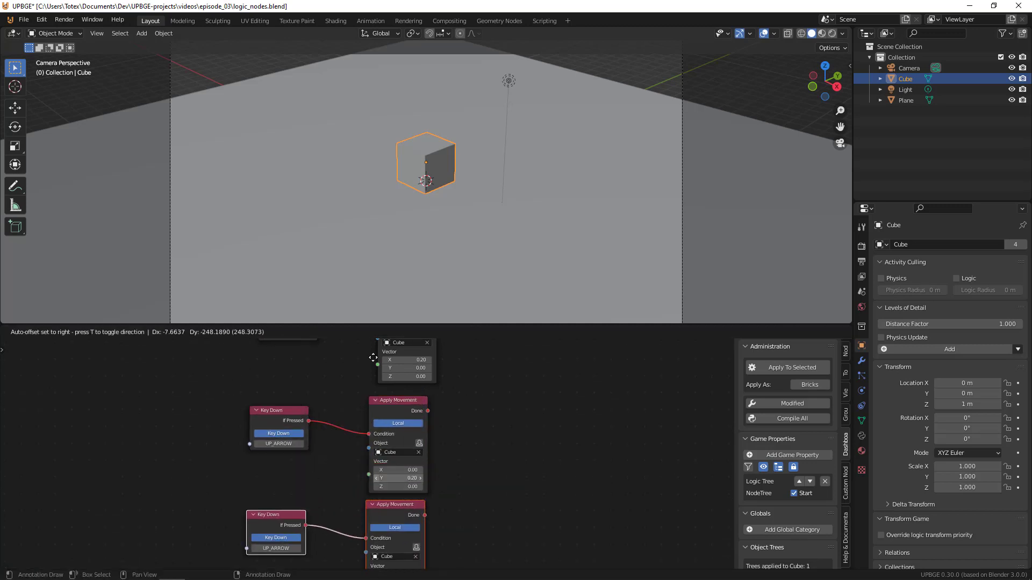
{"action": "left_click", "coordinate": [375, 576]}
{"action": "middle_click_drag", "start_coordinate": [549, 517], "coordinate": [533, 407]}
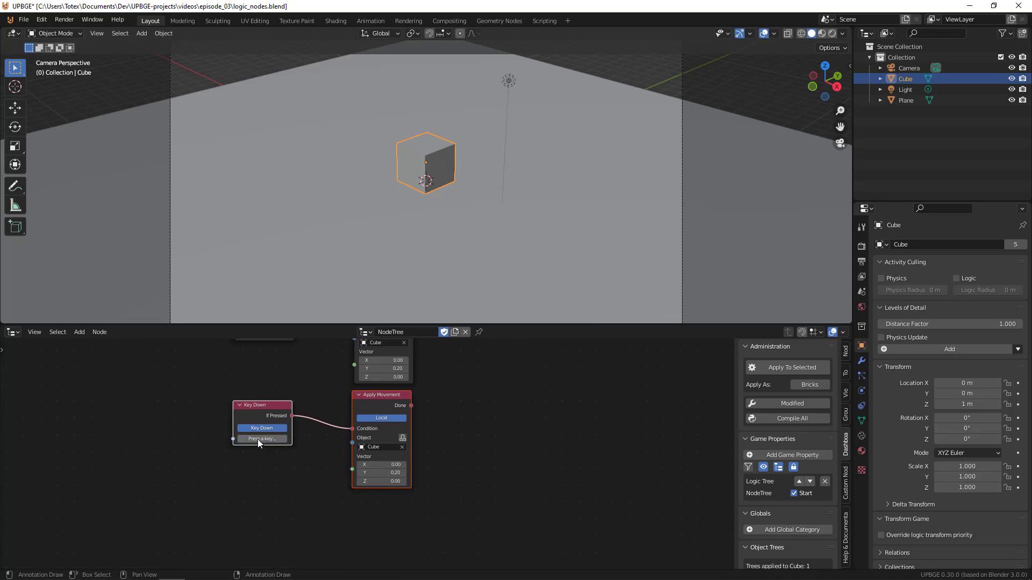
{"action": "left_click", "coordinate": [257, 439]}
{"action": "key", "text": "Down"}
{"action": "left_click_drag", "start_coordinate": [382, 395], "coordinate": [397, 416]}
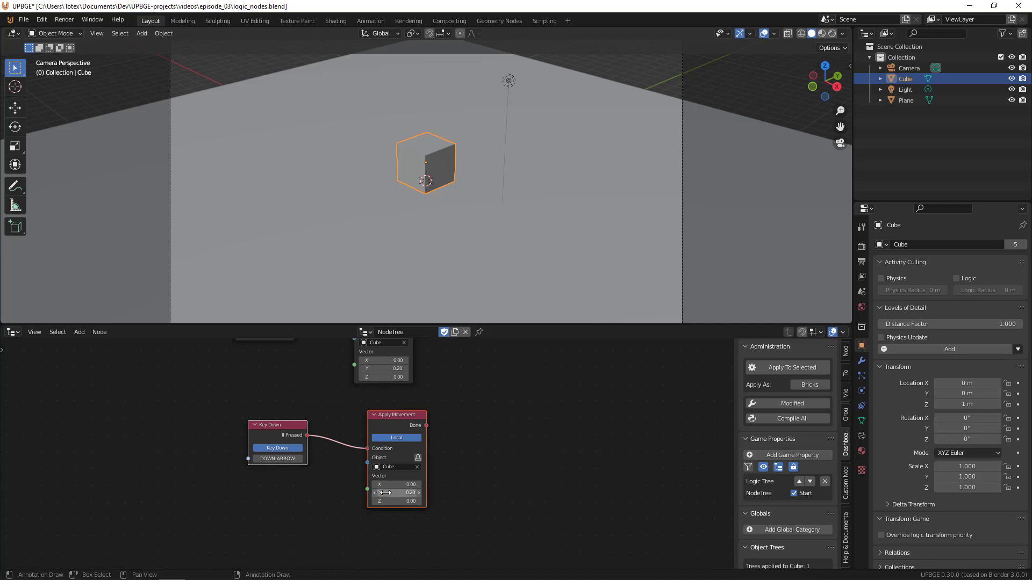
- Make the vector Y value of the Down Arrow's Apply Movement node negative
{"action": "left_click", "coordinate": [384, 493]}
{"action": "key", "text": "Home"}
{"action": "key", "text": "Return"}
- Group the Left and Right Arrow node pairs slightly higher and line up the Up and Down Arrow pairs beneath them
{"action": "middle_click_drag", "start_coordinate": [490, 433], "coordinate": [476, 415], "text": "ctrl"}
{"action": "key", "text": "Home"}
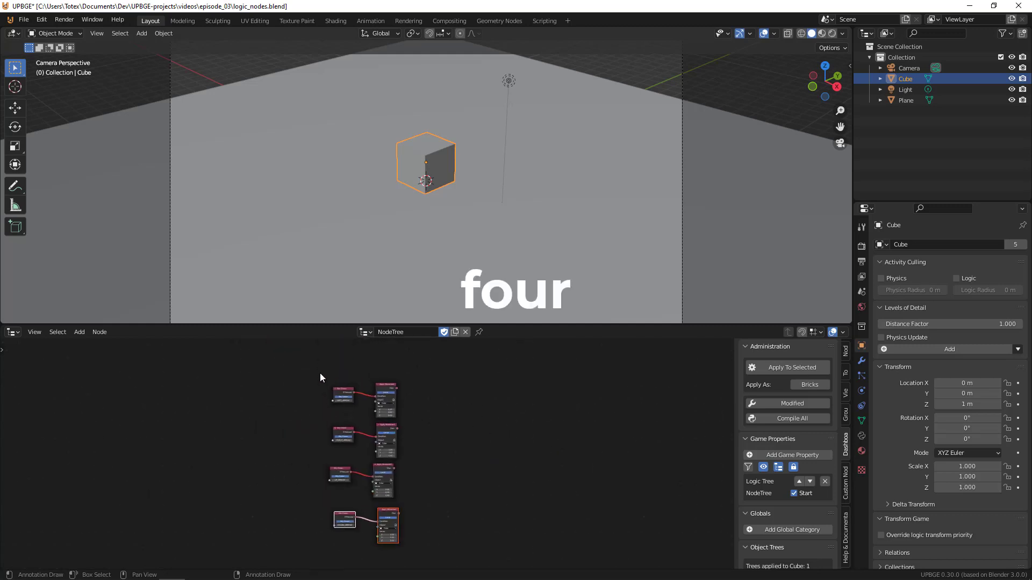
{"action": "left_click_drag", "start_coordinate": [320, 377], "coordinate": [366, 382]}
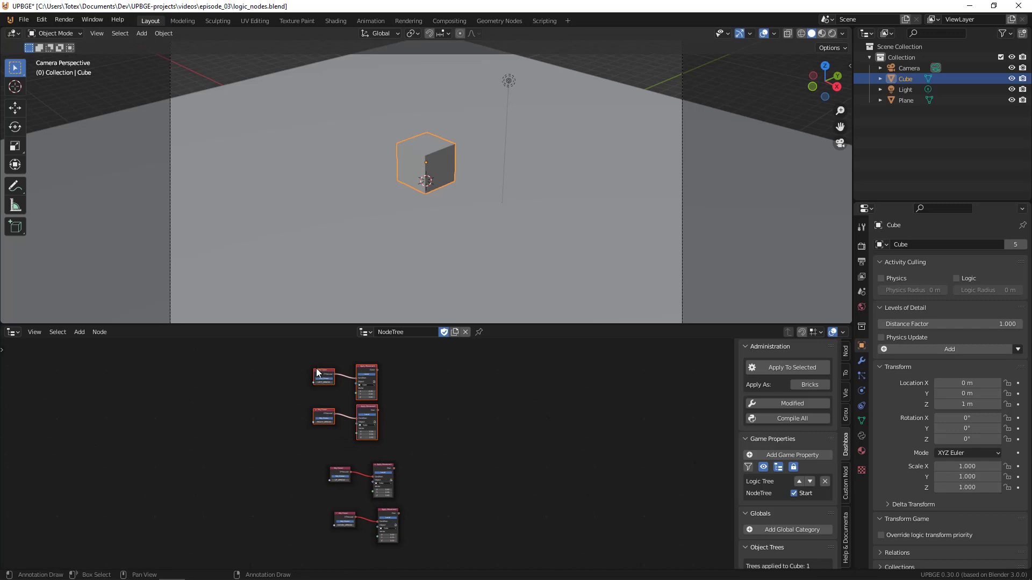
{"action": "left_click_drag", "start_coordinate": [321, 460], "coordinate": [413, 544]}
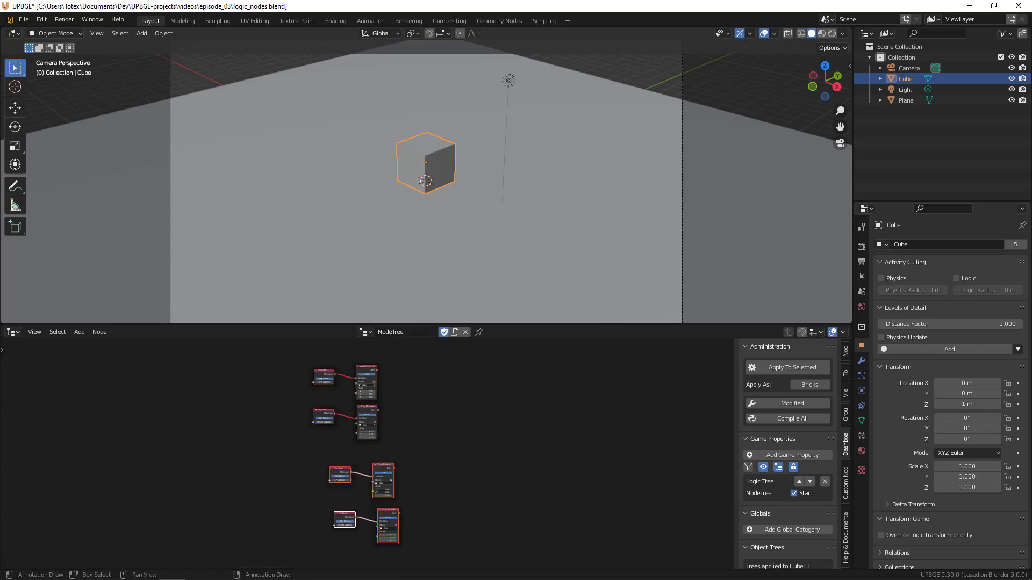
{"action": "left_click_drag", "start_coordinate": [383, 480], "coordinate": [365, 481]}
{"action": "left_click", "coordinate": [488, 482]}
- Run the game, test the cube's movement with the right arrow key, and stop the game
{"action": "scroll", "coordinate": [385, 456], "scroll_direction": "up", "scroll_amount": 4}
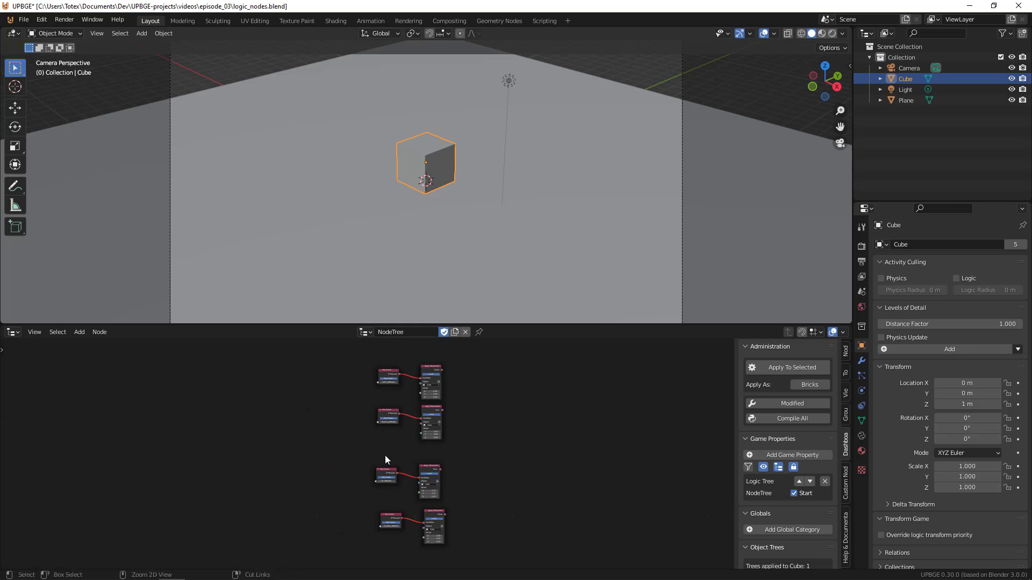
{"action": "scroll", "coordinate": [494, 473], "scroll_direction": "up", "scroll_amount": 2}
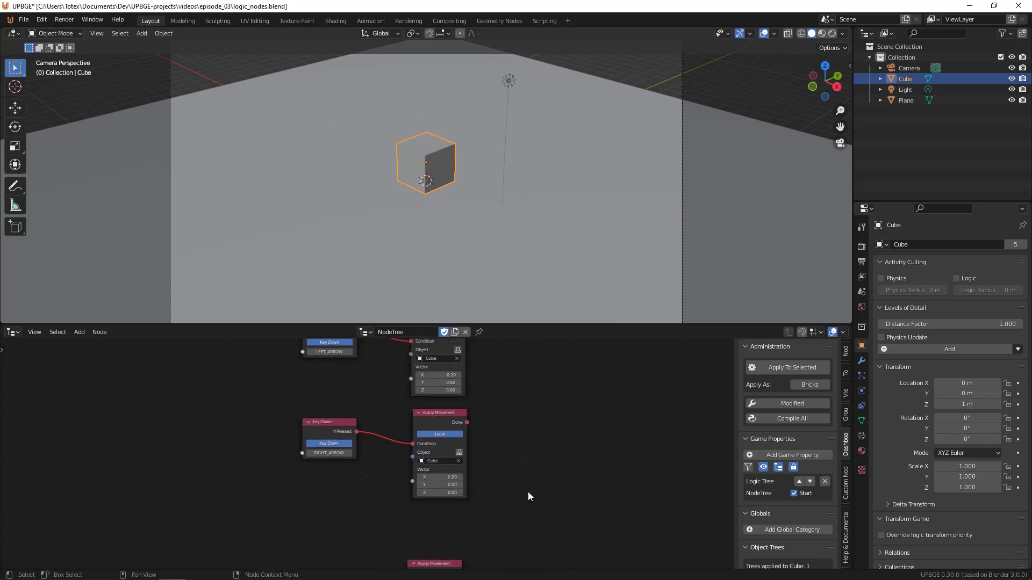
{"action": "key", "text": "p"}
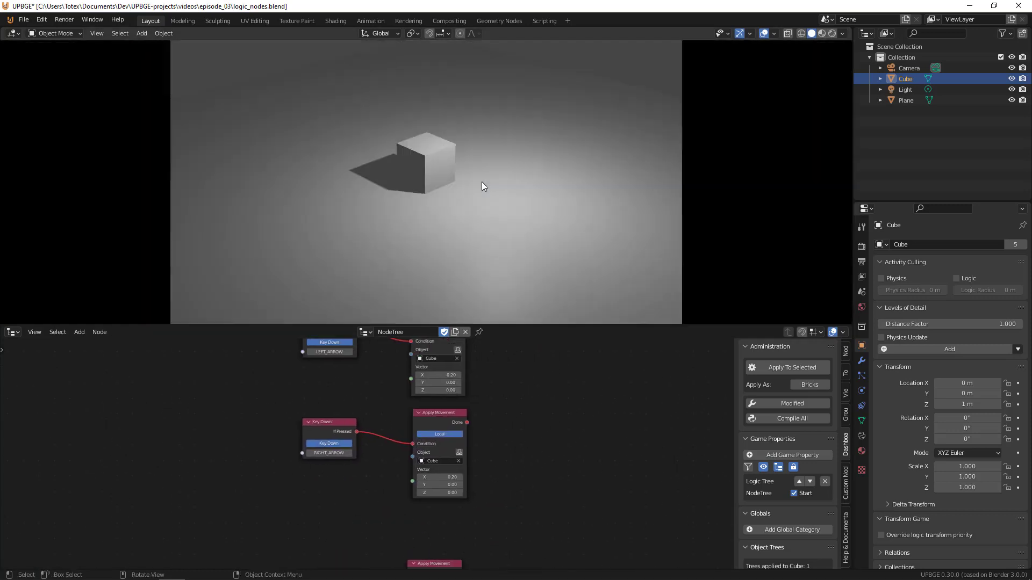
{"action": "key", "text": "Right"}
{"action": "key", "text": "Escape"}
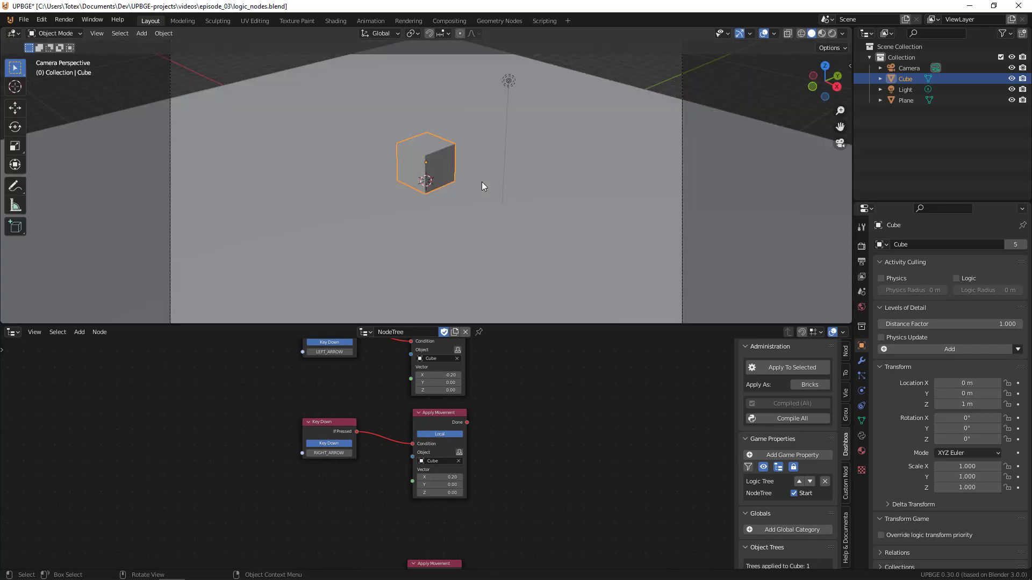
- Reset the vector of the Up Arrow's Apply Movement node to X 0 and Y 0.2
{"action": "middle_click_drag", "start_coordinate": [561, 527], "coordinate": [532, 446]}
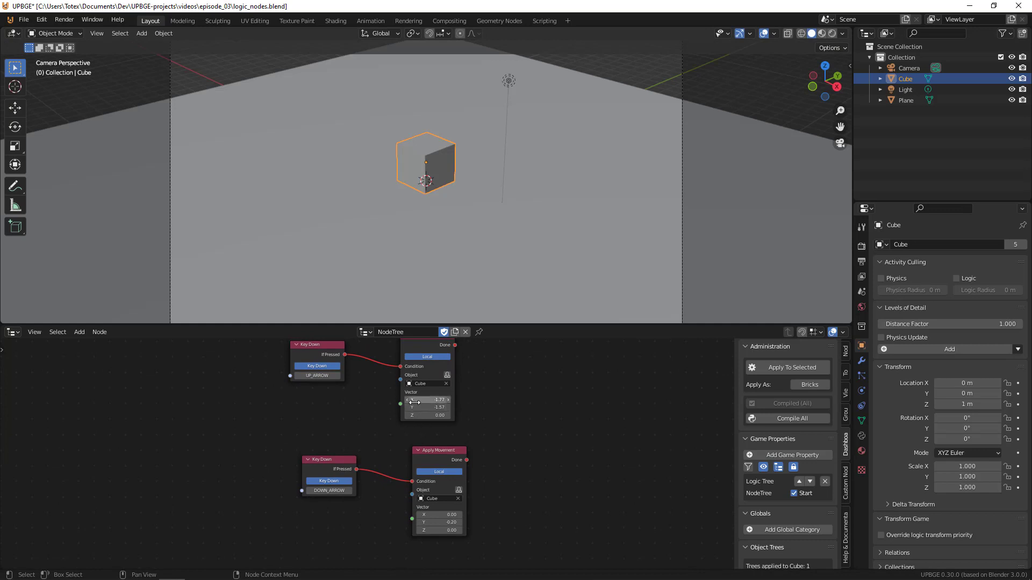
{"action": "left_click", "coordinate": [422, 400]}
{"action": "type", "text": "0"}
{"action": "key", "text": "Tab"}
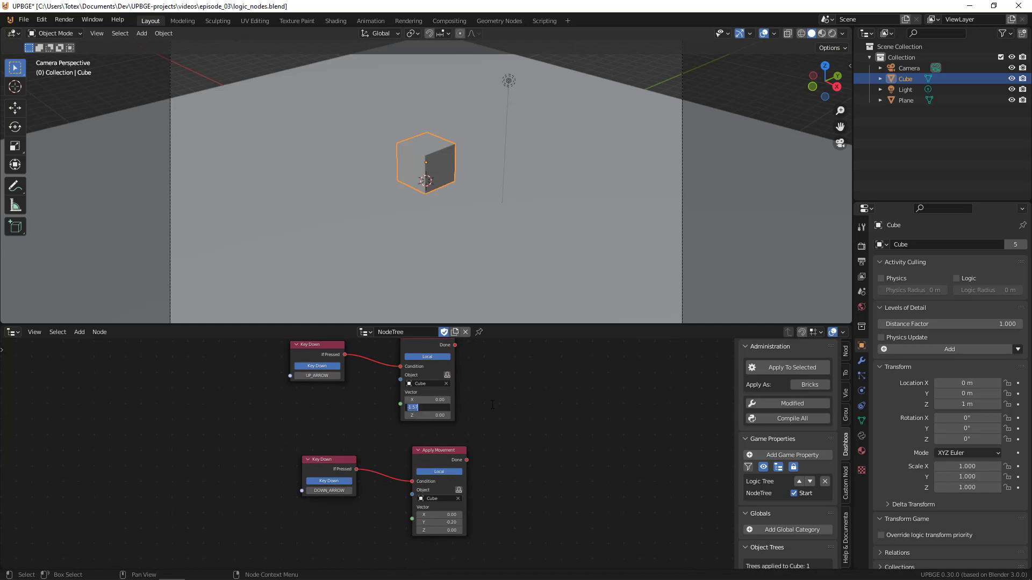
{"action": "type", "text": "-0.2"}
{"action": "key", "text": "Return"}
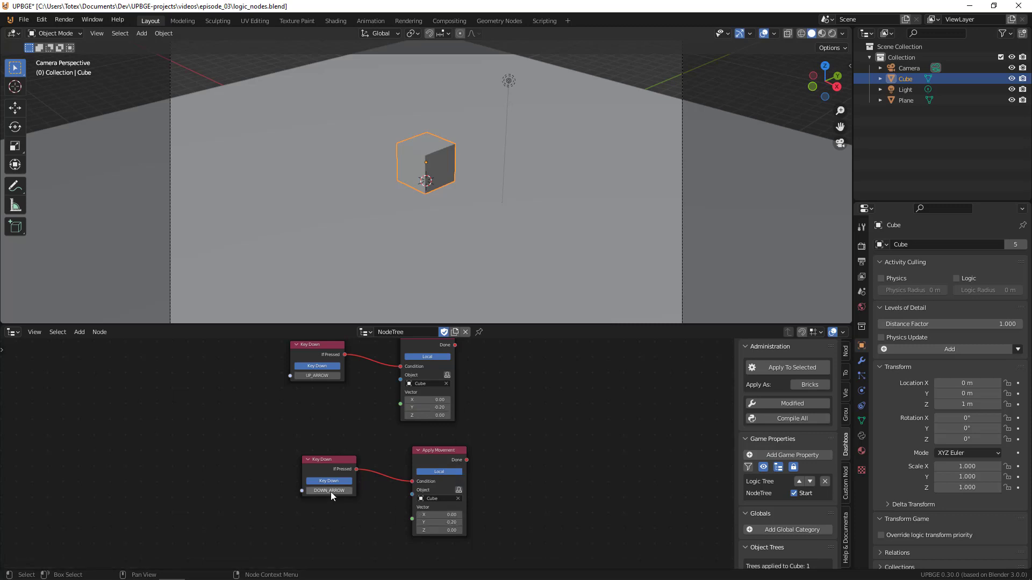
{"action": "key", "text": "minus"}
{"action": "left_click", "coordinate": [430, 407]}
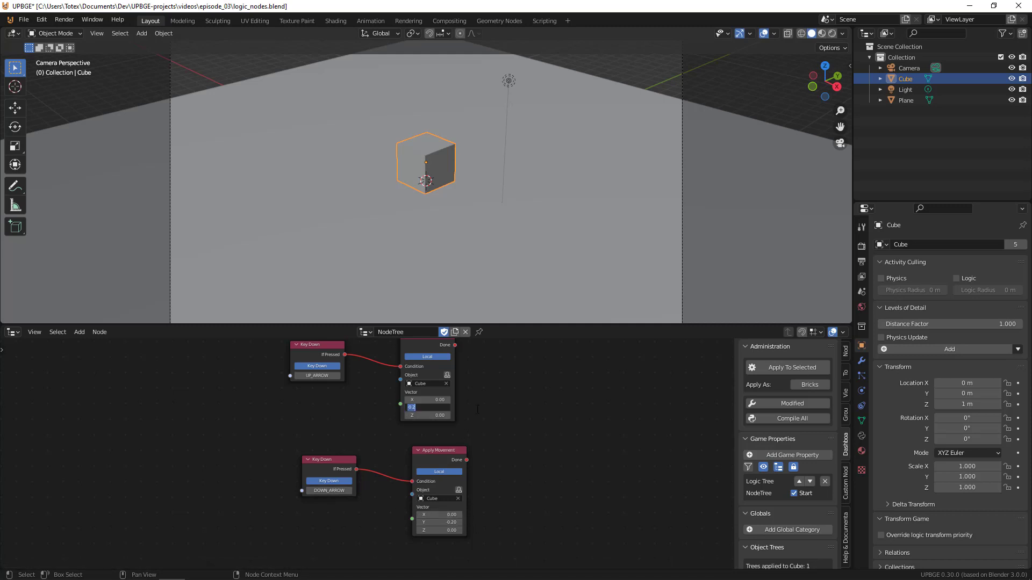
{"action": "key", "text": "Return"}
- Run the game, test the cube's movement with the up and down arrow keys, and stop the game
{"action": "key", "text": "p"}
{"action": "key", "text": "Up"}
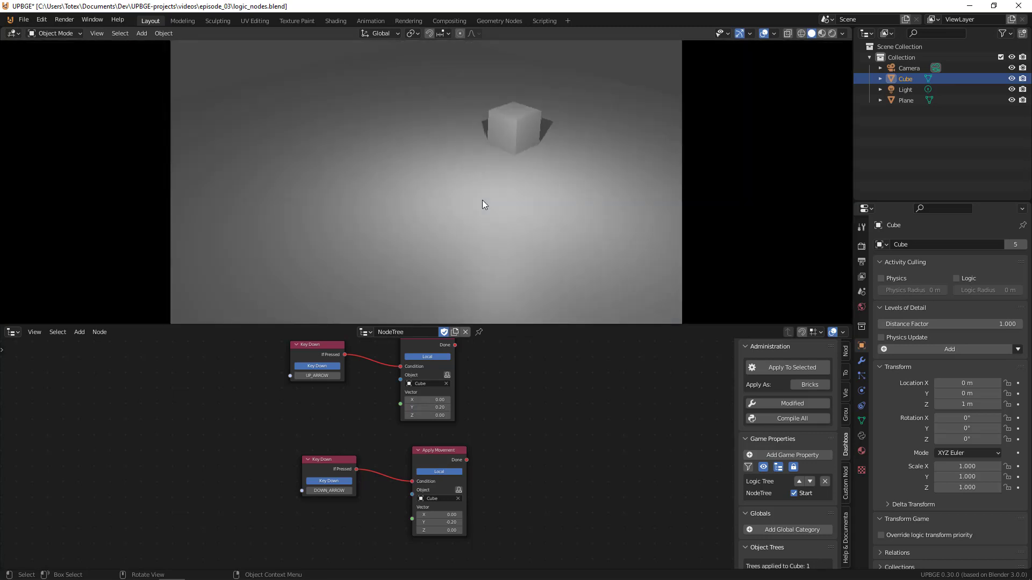
{"action": "key", "text": "Down"}
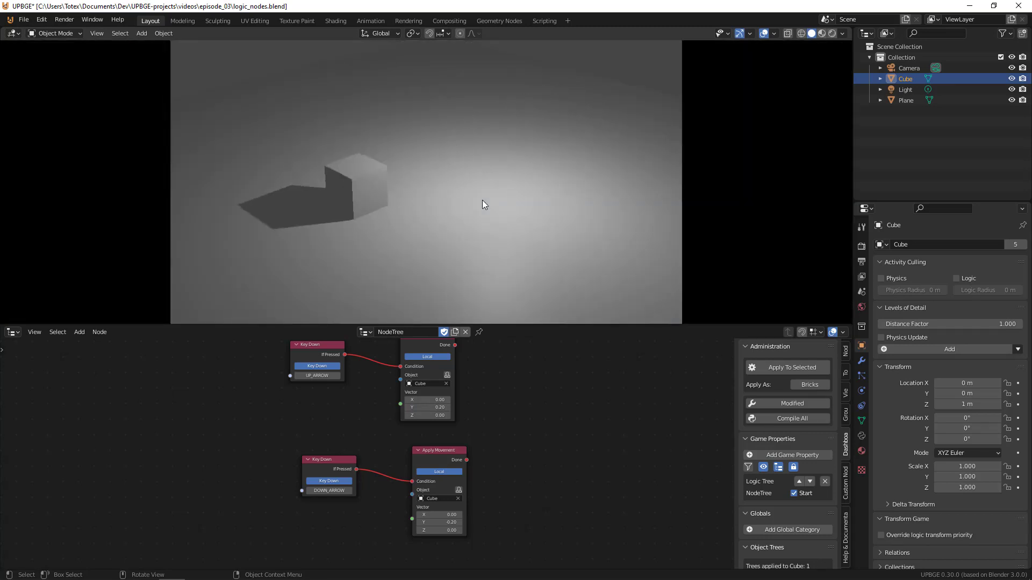
{"action": "key", "text": "Down"}
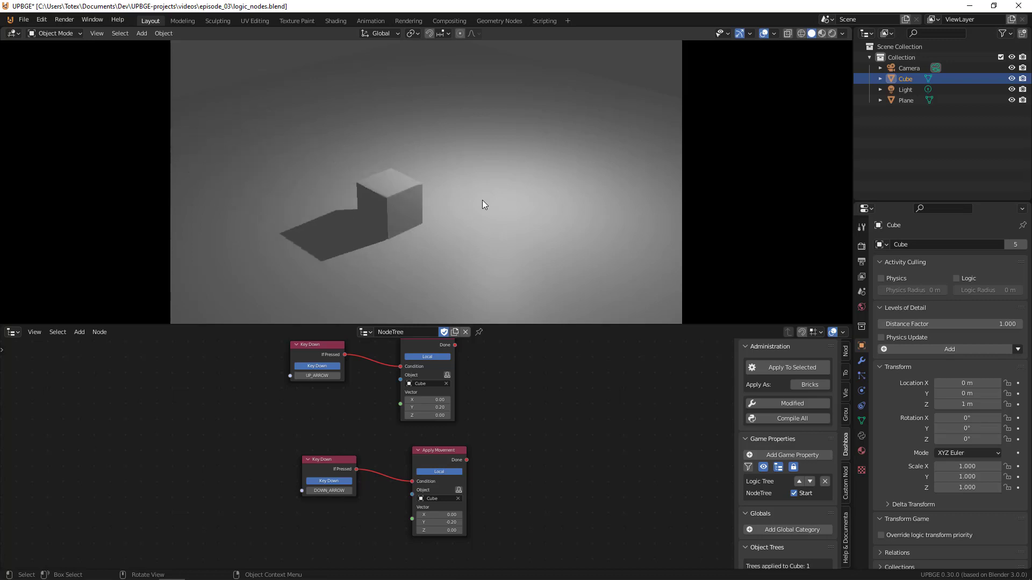
{"action": "key", "text": "Escape"}
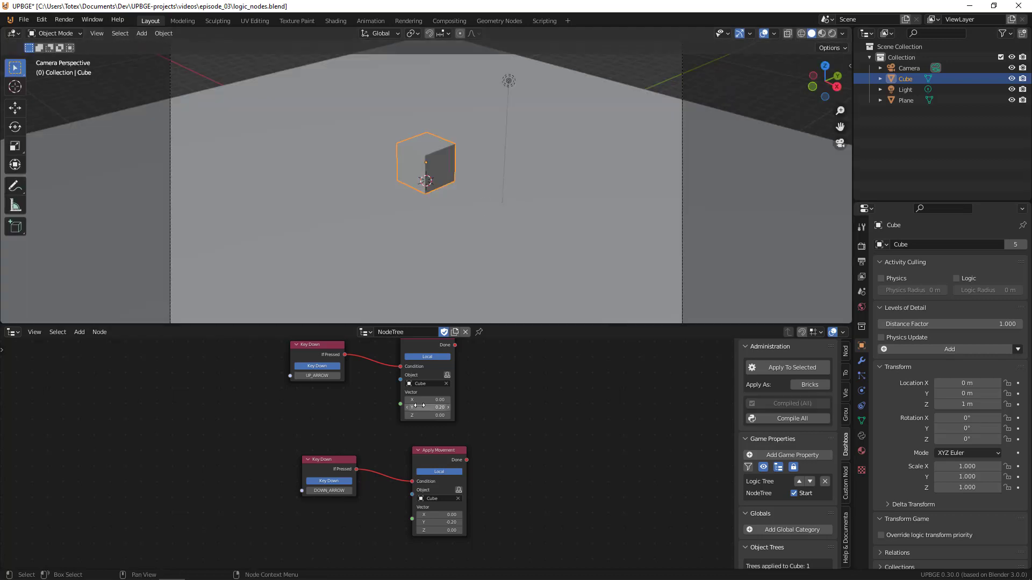
- Switch the node editor area to the Logic Bricks Editor and fit all of the Cube's bricks in view
{"action": "scroll", "coordinate": [211, 457], "scroll_direction": "down", "scroll_amount": 4}
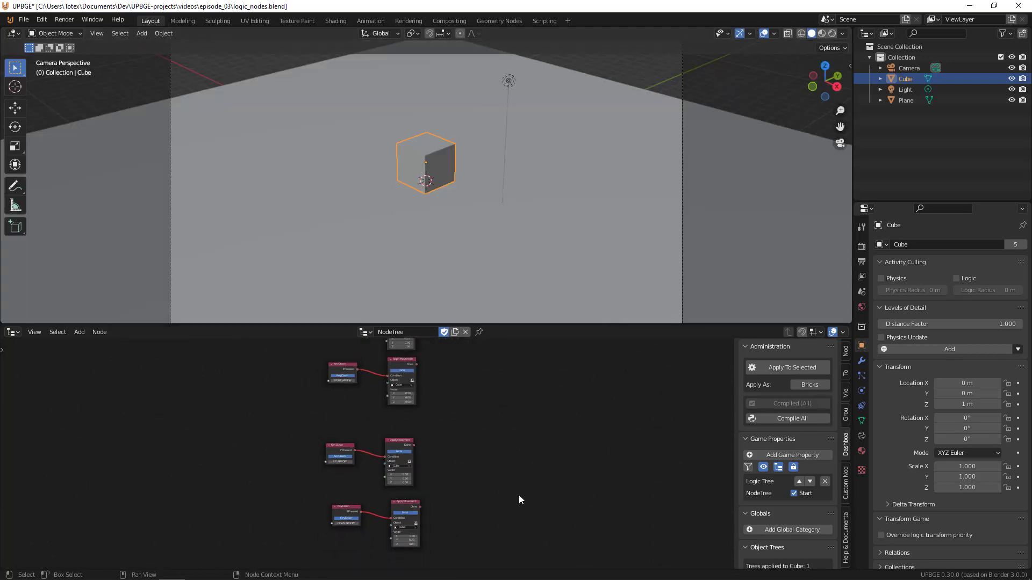
{"action": "middle_click_drag", "start_coordinate": [507, 488], "coordinate": [483, 501]}
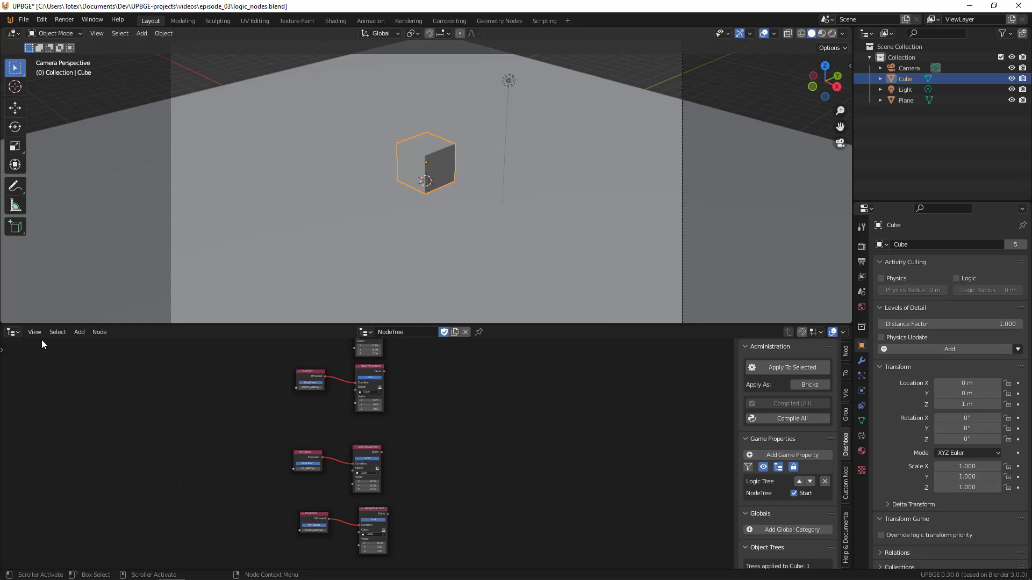
{"action": "left_click", "coordinate": [13, 332]}
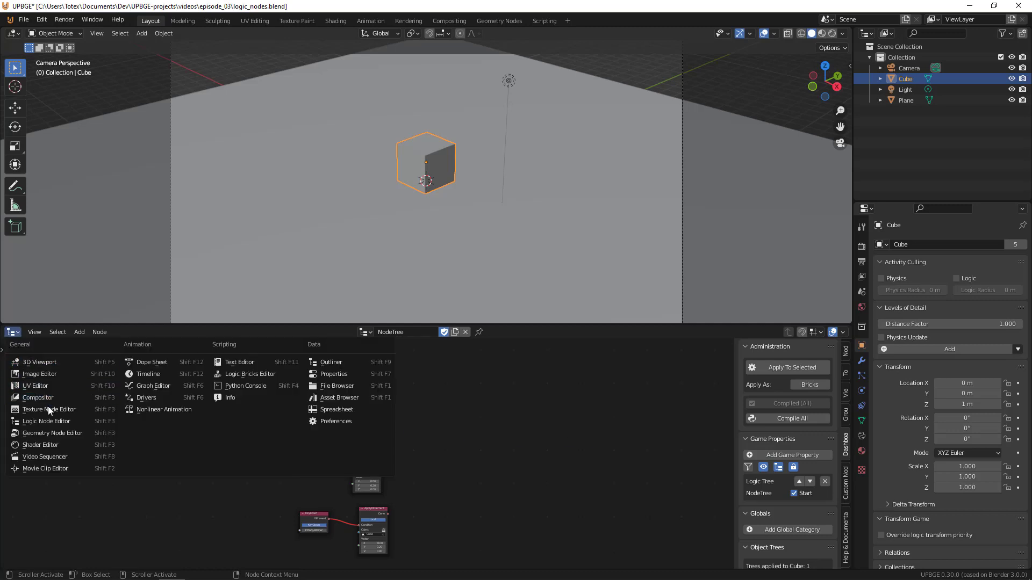
{"action": "left_click", "coordinate": [234, 374]}
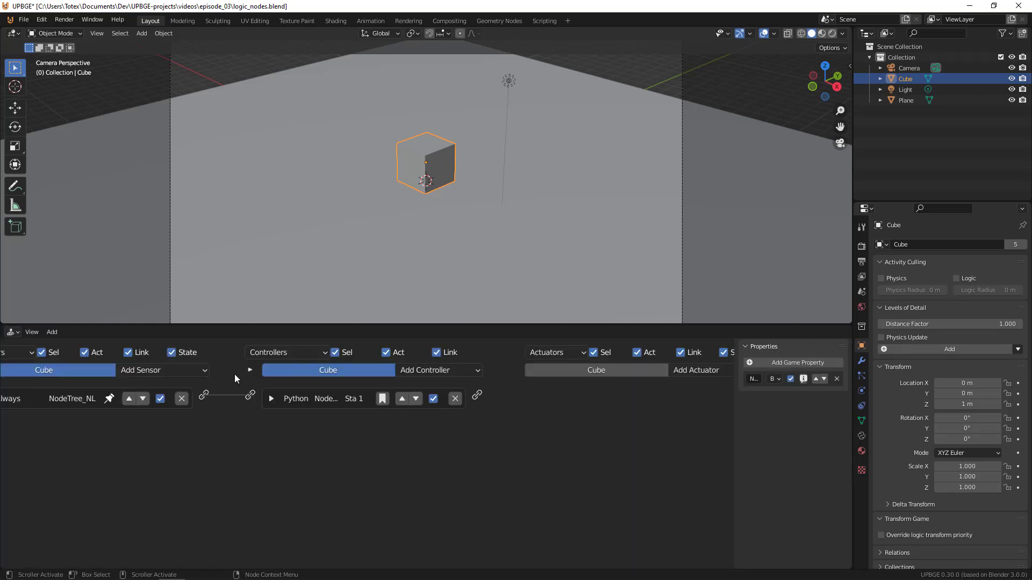
{"action": "key", "text": "Home"}
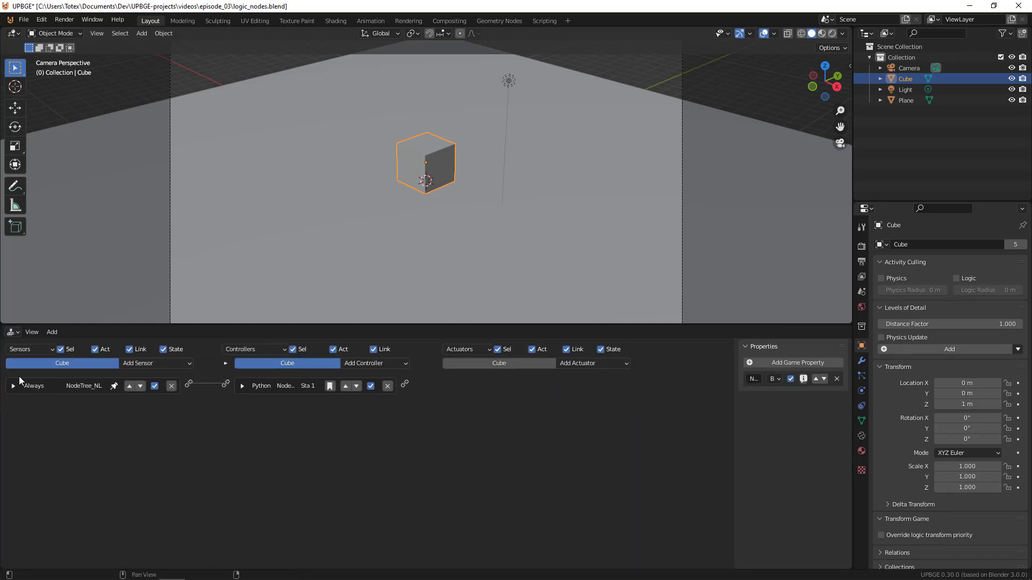
- Check the settings of the Cube's Always sensor and Python controller, and save the blend file
{"action": "left_click", "coordinate": [13, 386]}
{"action": "left_click", "coordinate": [13, 387]}
{"action": "left_click", "coordinate": [243, 386]}
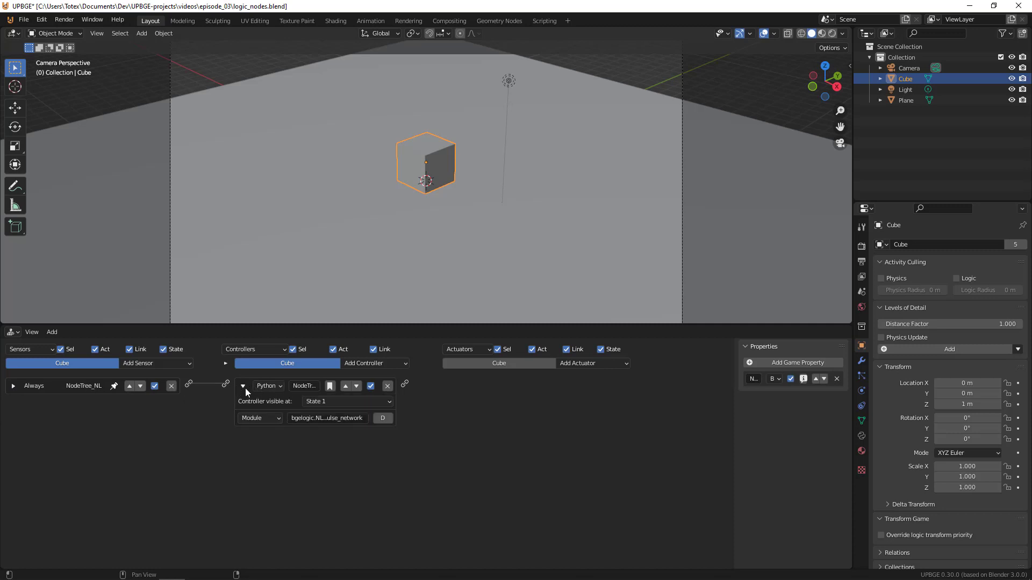
{"action": "left_click", "coordinate": [243, 386]}
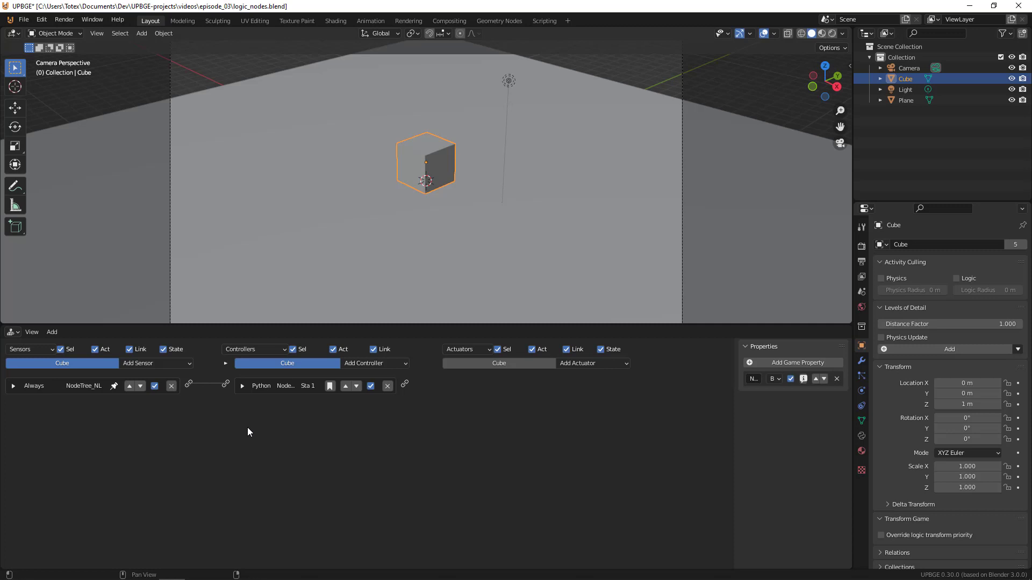
{"action": "key", "text": "ctrl+s"}
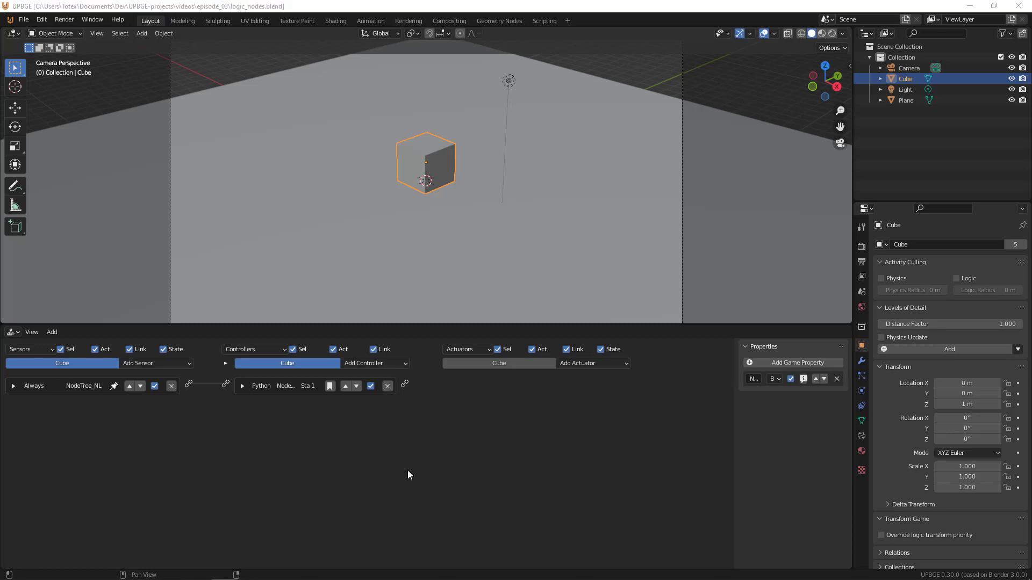
- Expand the Python controller's settings and examine the blend file and bgelogic folder in the episode_03 project folder in File Explorer
{"action": "left_click", "coordinate": [242, 386]}
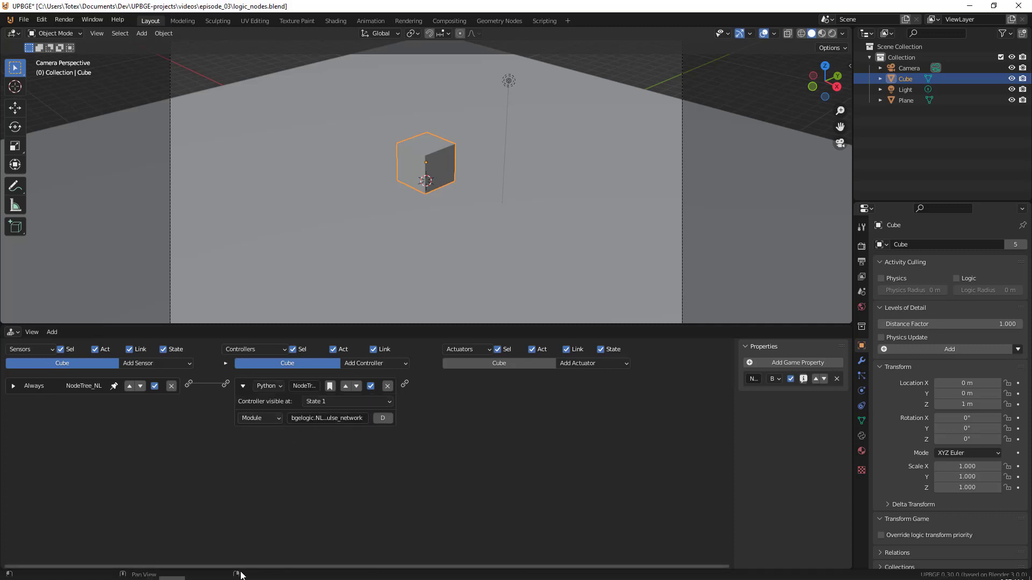
{"action": "left_click", "coordinate": [93, 569]}
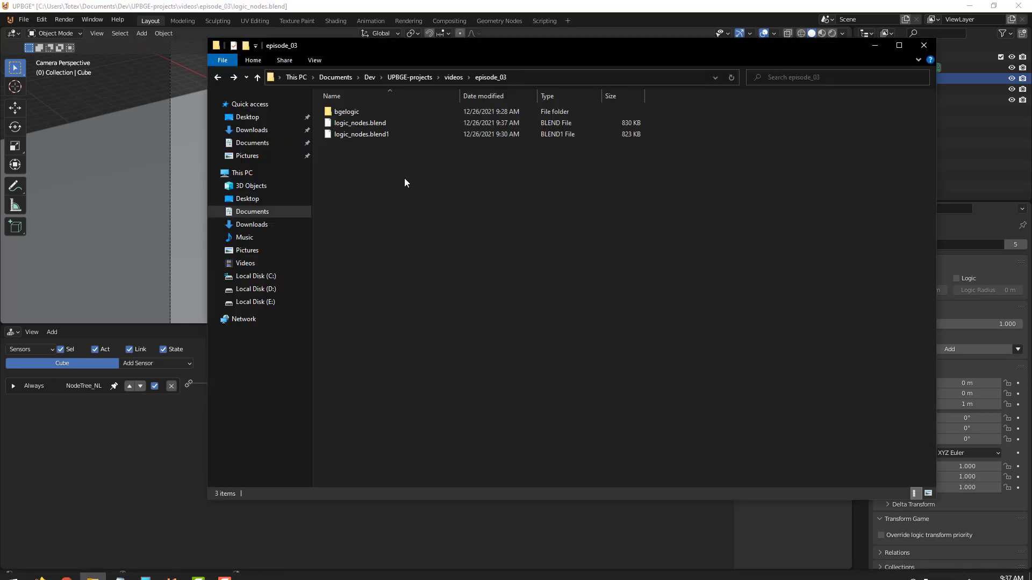
{"action": "left_click", "coordinate": [364, 124]}
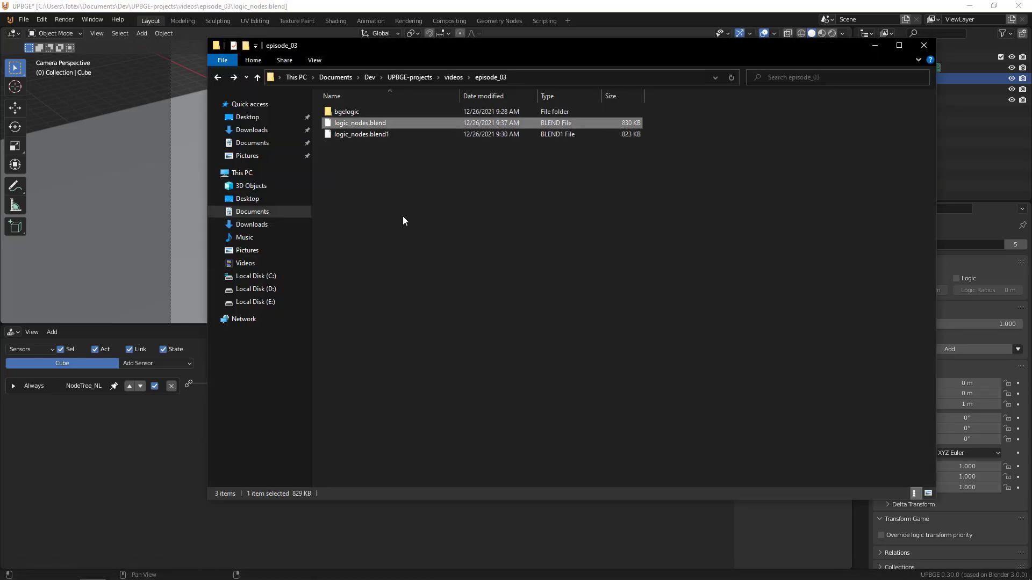
{"action": "left_click", "coordinate": [354, 115]}
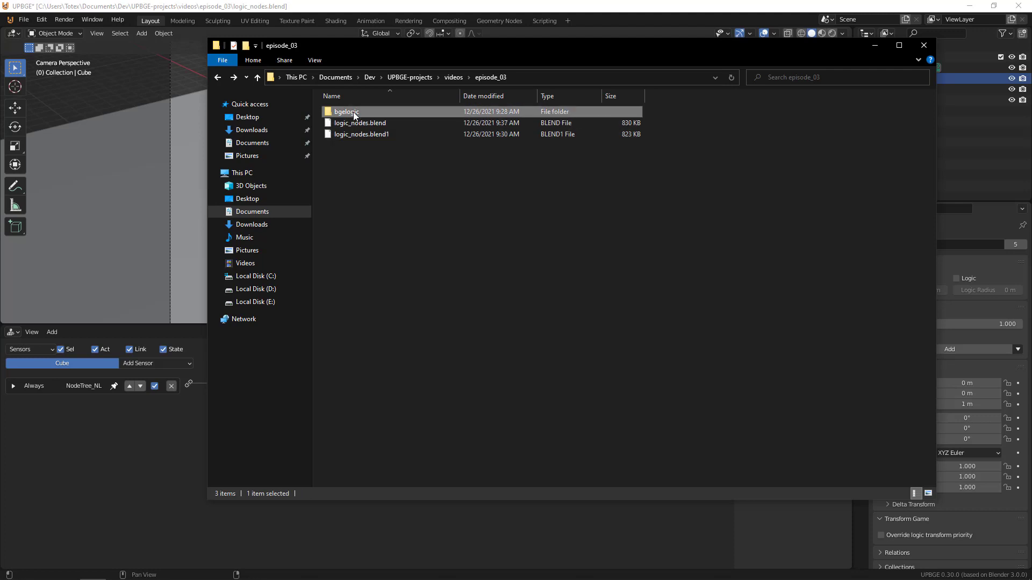
- Open the NLNodeTree.py script from the bgelogic folder in IDLE 3.7.9
{"action": "double_click", "coordinate": [354, 115]}
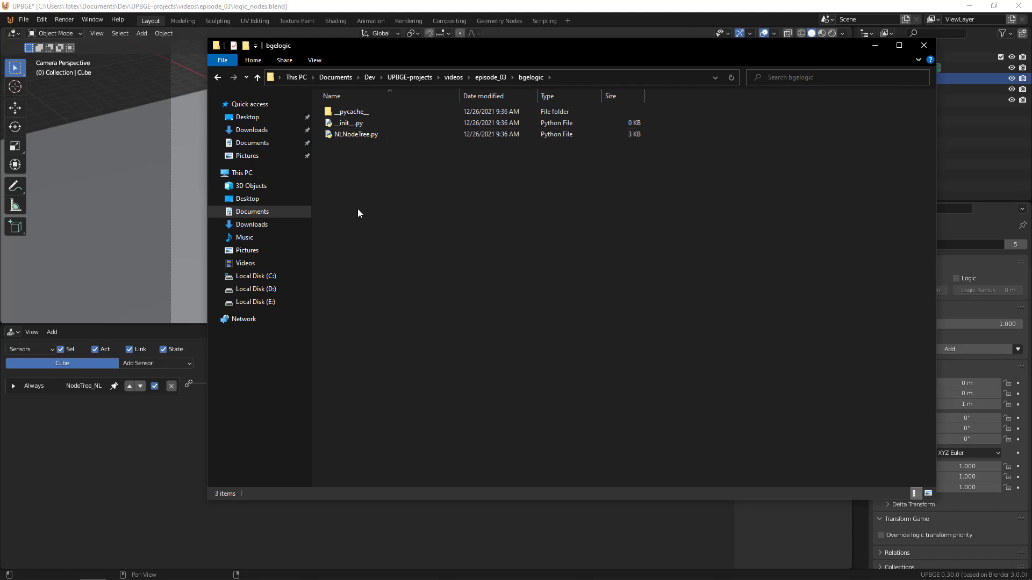
{"action": "right_click", "coordinate": [362, 137]}
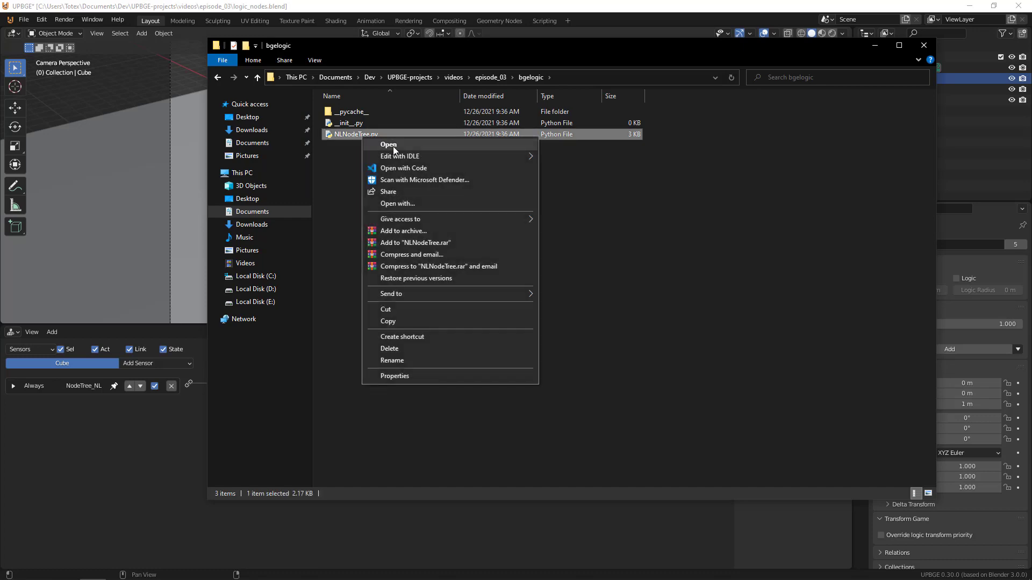
{"action": "mouse_move", "coordinate": [423, 157]}
{"action": "left_click", "coordinate": [582, 159]}
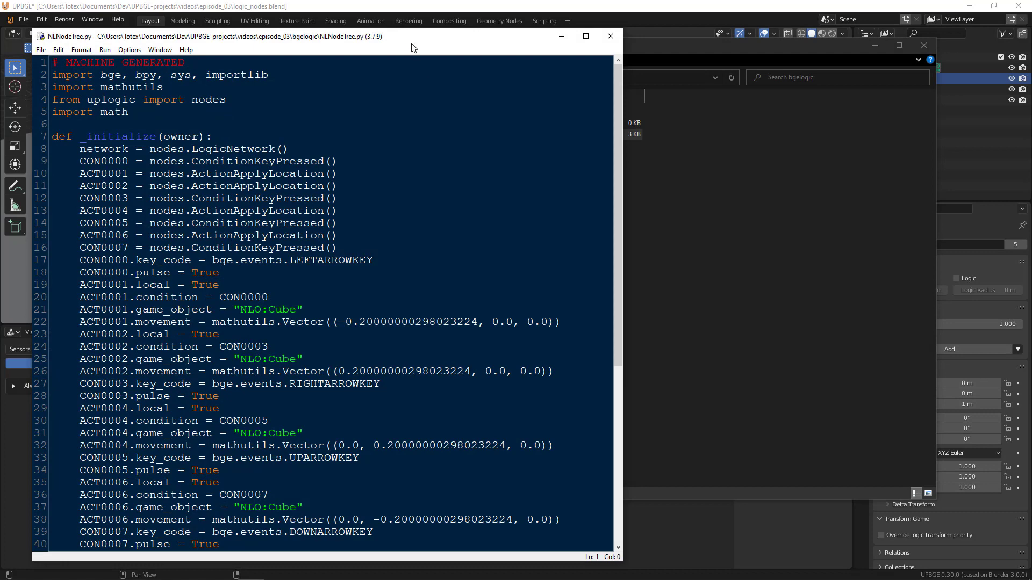
- Read through the generated NLNodeTree.py code, and close both the script and the File Explorer window to return to UPBGE
{"action": "scroll", "coordinate": [529, 296], "scroll_direction": "down", "scroll_amount": 6}
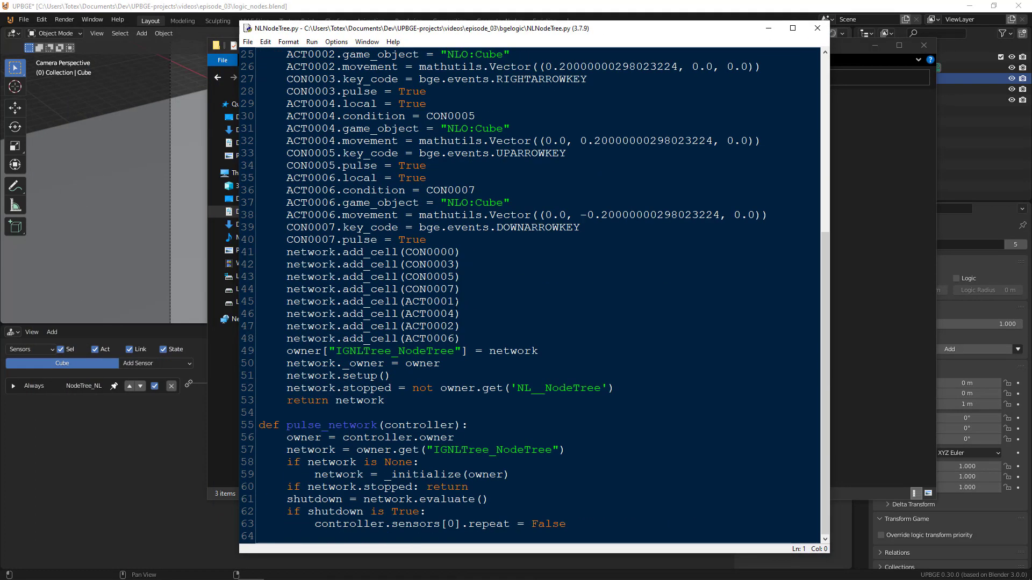
{"action": "scroll", "coordinate": [529, 296], "scroll_direction": "down", "scroll_amount": 6}
{"action": "scroll", "coordinate": [437, 304], "scroll_direction": "up", "scroll_amount": 6}
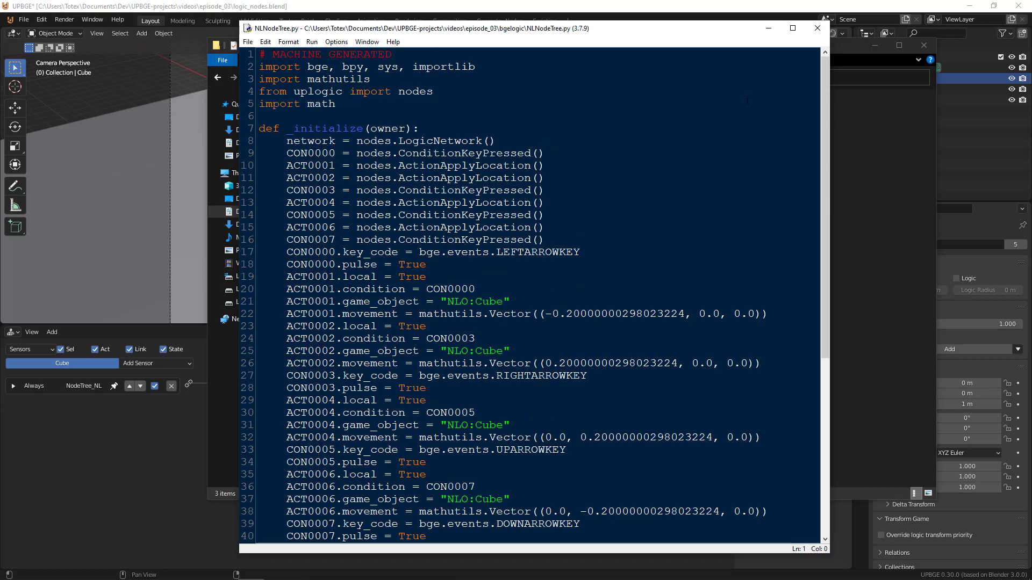
{"action": "left_click", "coordinate": [817, 28]}
{"action": "left_click", "coordinate": [923, 46]}
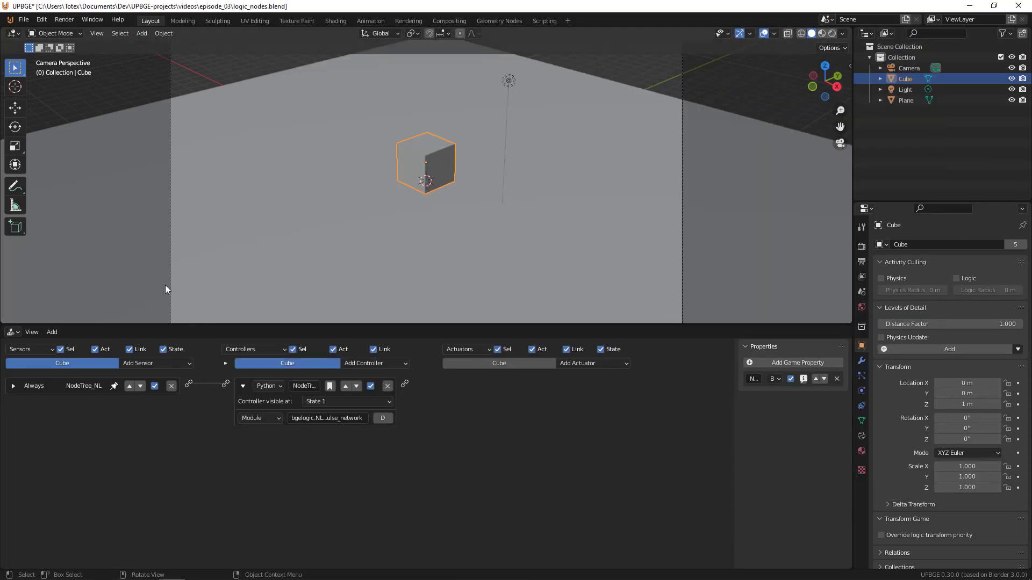
- Switch the Logic Bricks Editor area back to the Logic Node Editor and review the Cube's key and movement node pairs
{"action": "left_click", "coordinate": [14, 332]}
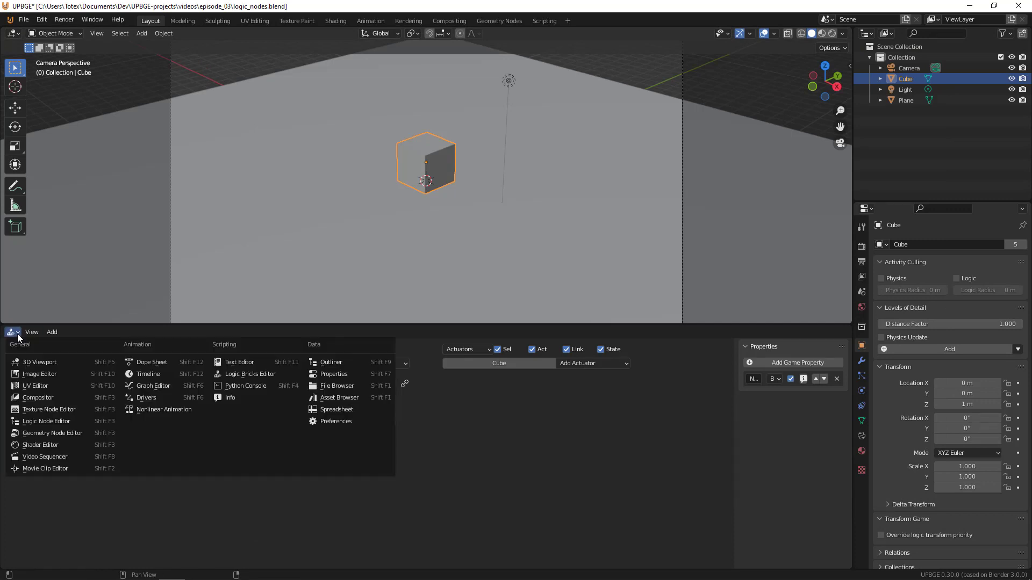
{"action": "left_click", "coordinate": [44, 421]}
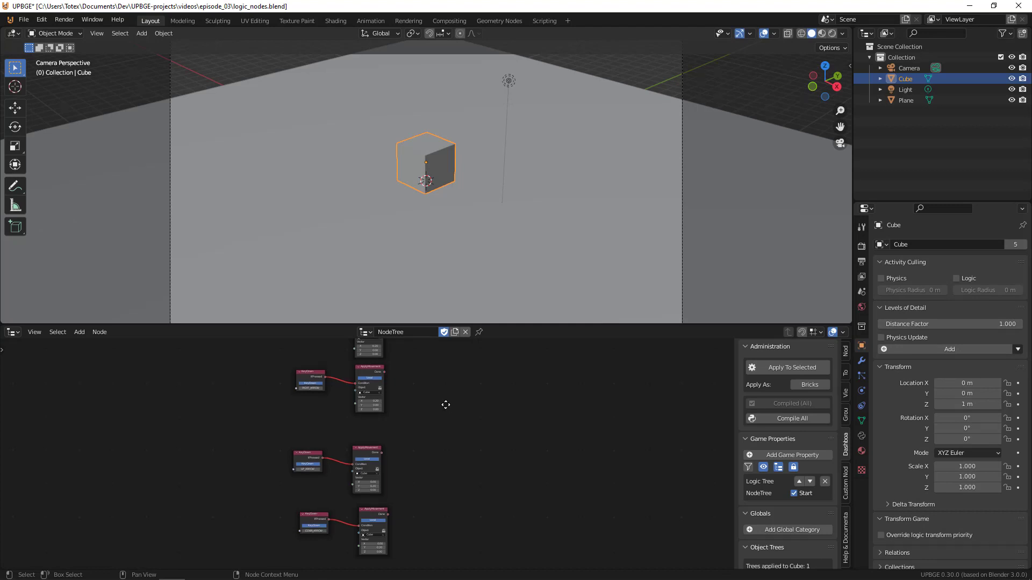
{"action": "middle_click_drag", "start_coordinate": [444, 406], "coordinate": [403, 436]}
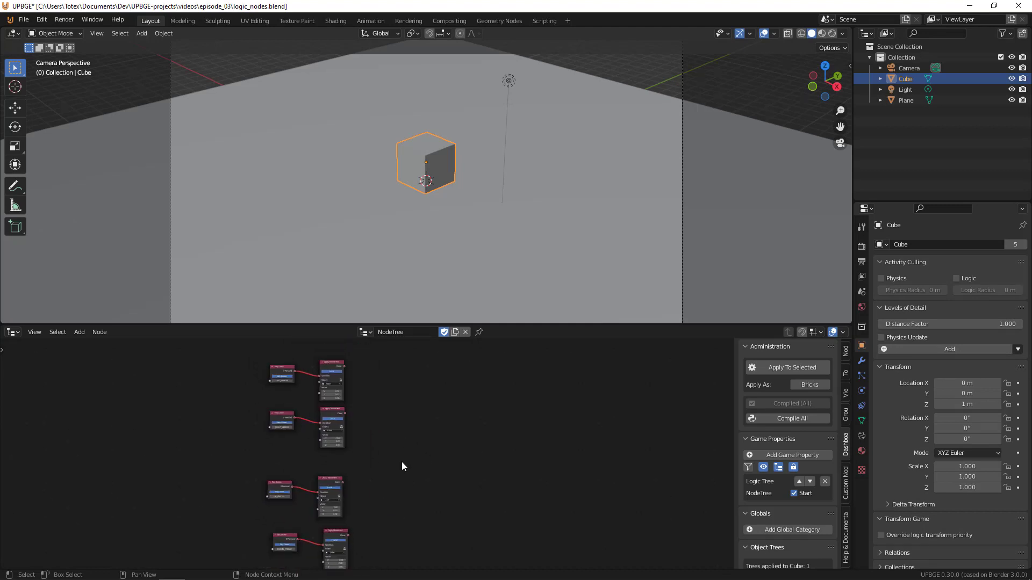
{"action": "scroll", "coordinate": [430, 469], "scroll_direction": "down", "scroll_amount": 1}
{"action": "middle_click_drag", "start_coordinate": [434, 477], "coordinate": [427, 471]}
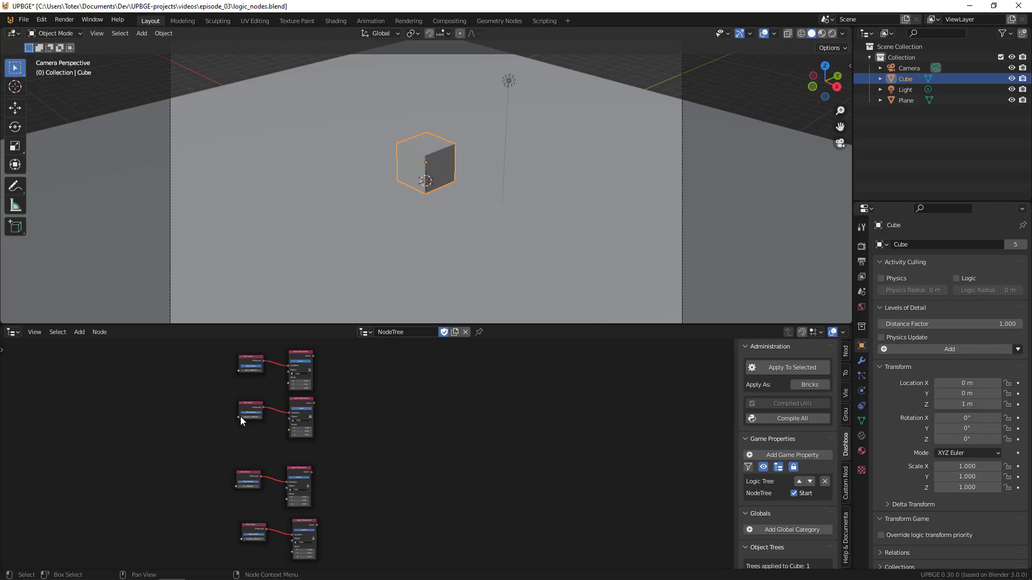
{"action": "middle_click_drag", "start_coordinate": [307, 425], "coordinate": [237, 412]}
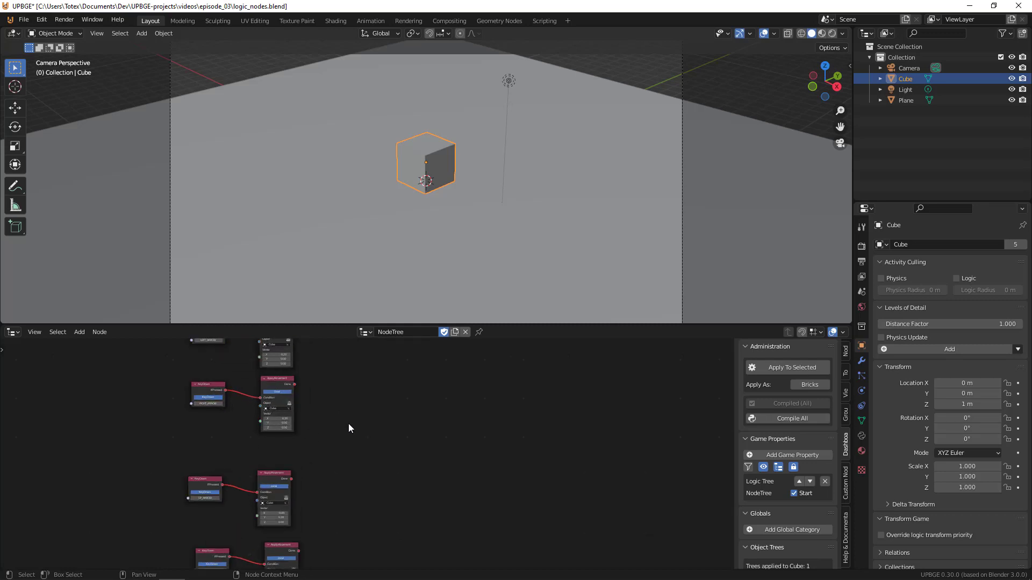
{"action": "scroll", "coordinate": [410, 478], "scroll_direction": "up", "scroll_amount": 2}
{"action": "scroll", "coordinate": [392, 463], "scroll_direction": "up", "scroll_amount": 1}
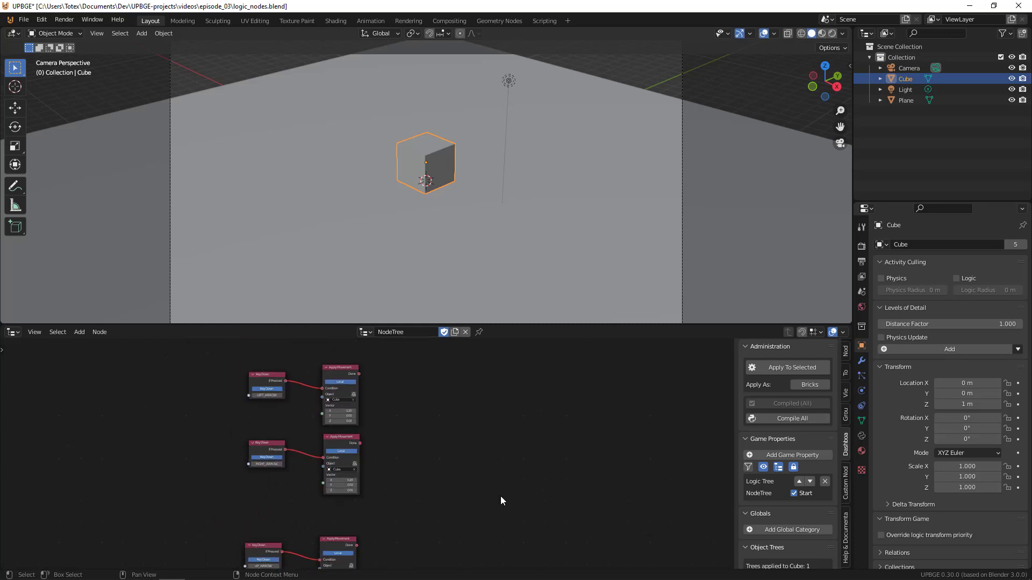
{"action": "scroll", "coordinate": [465, 488], "scroll_direction": "down", "scroll_amount": 1}
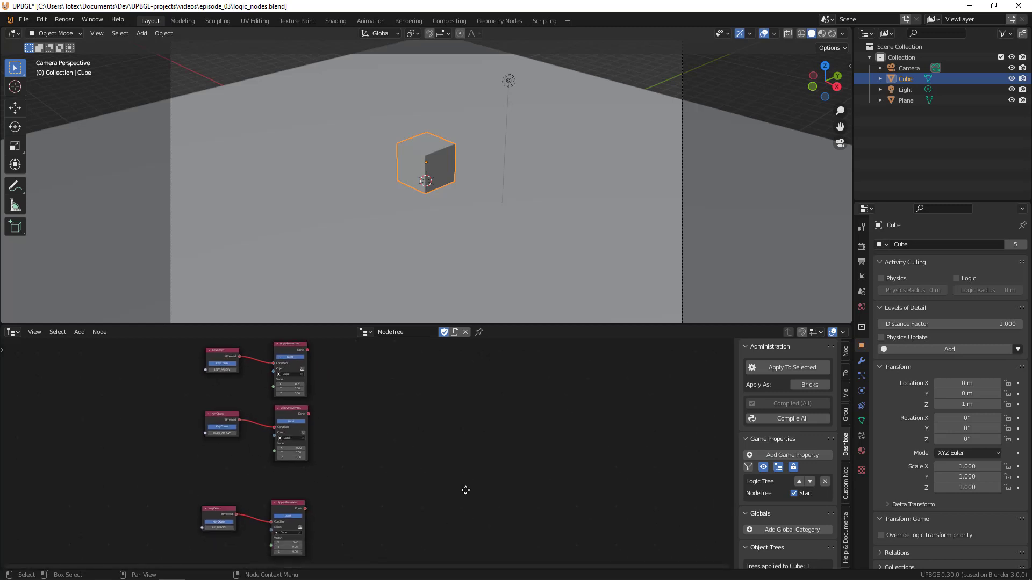